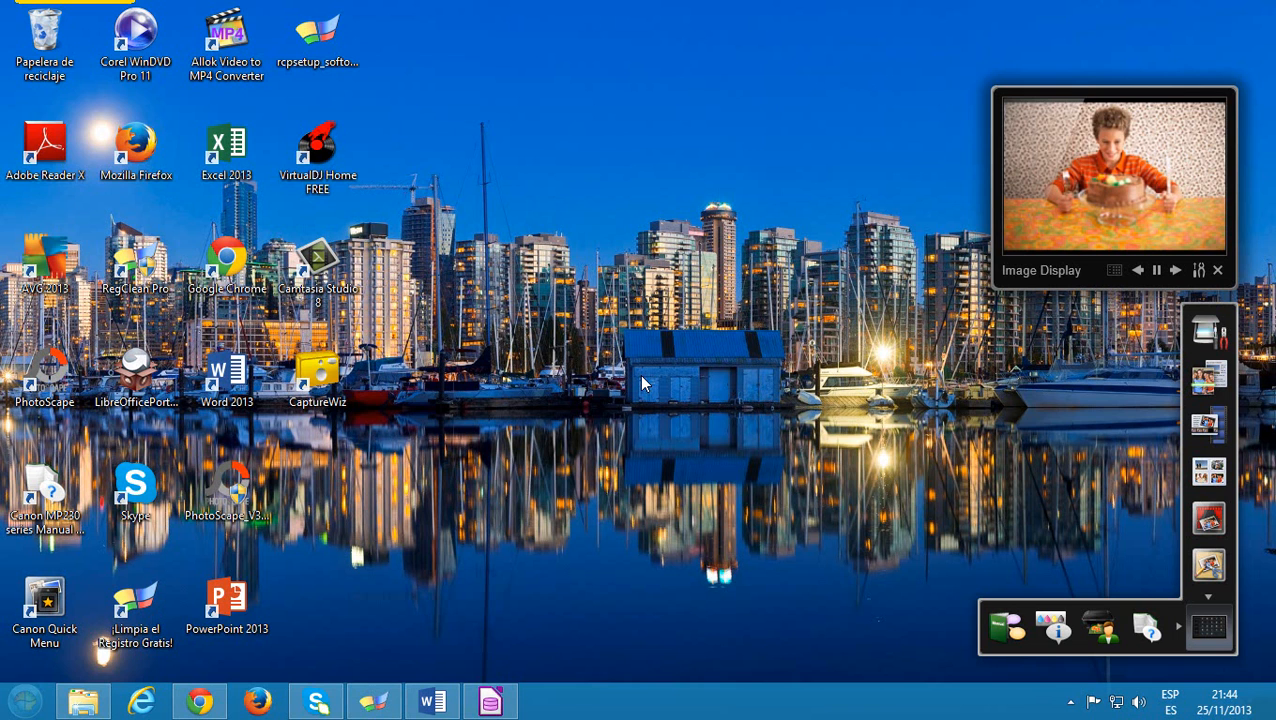
Look over the LibreOfficePortable folder and the travel company requirements in the Word document.
{"action": "left_click", "coordinate": [98, 701]}
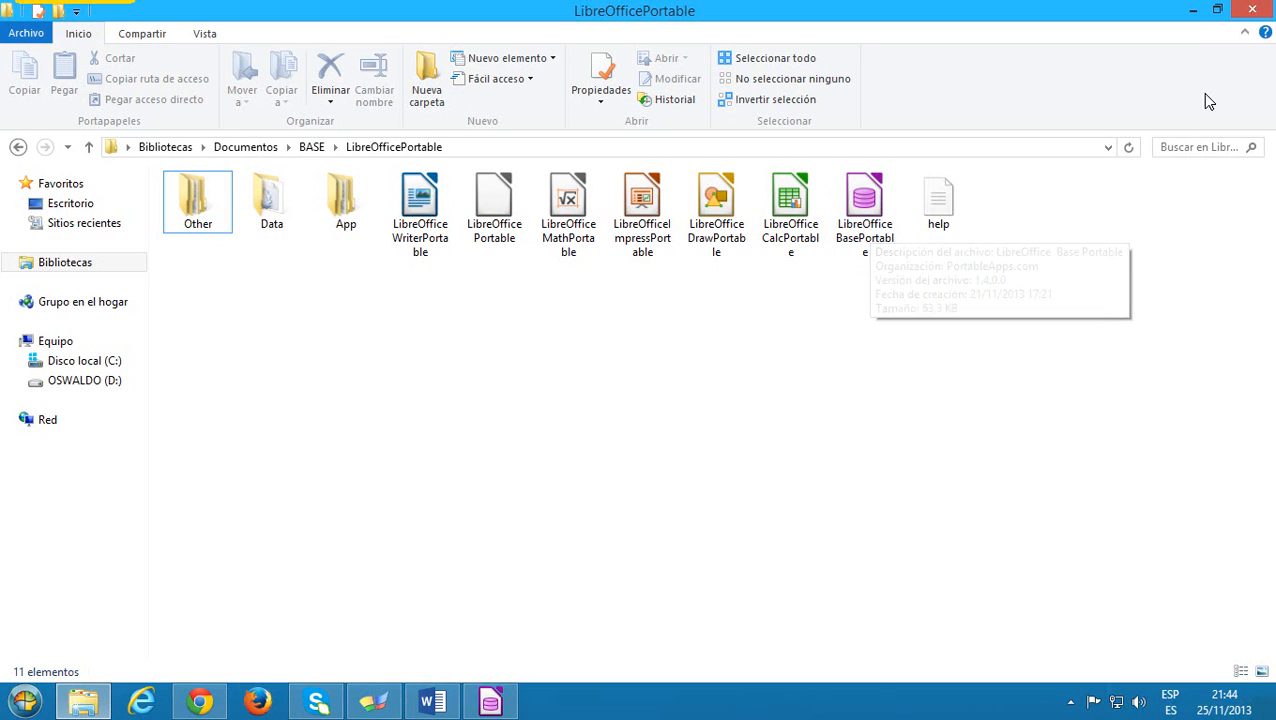
{"action": "left_click", "coordinate": [1192, 11]}
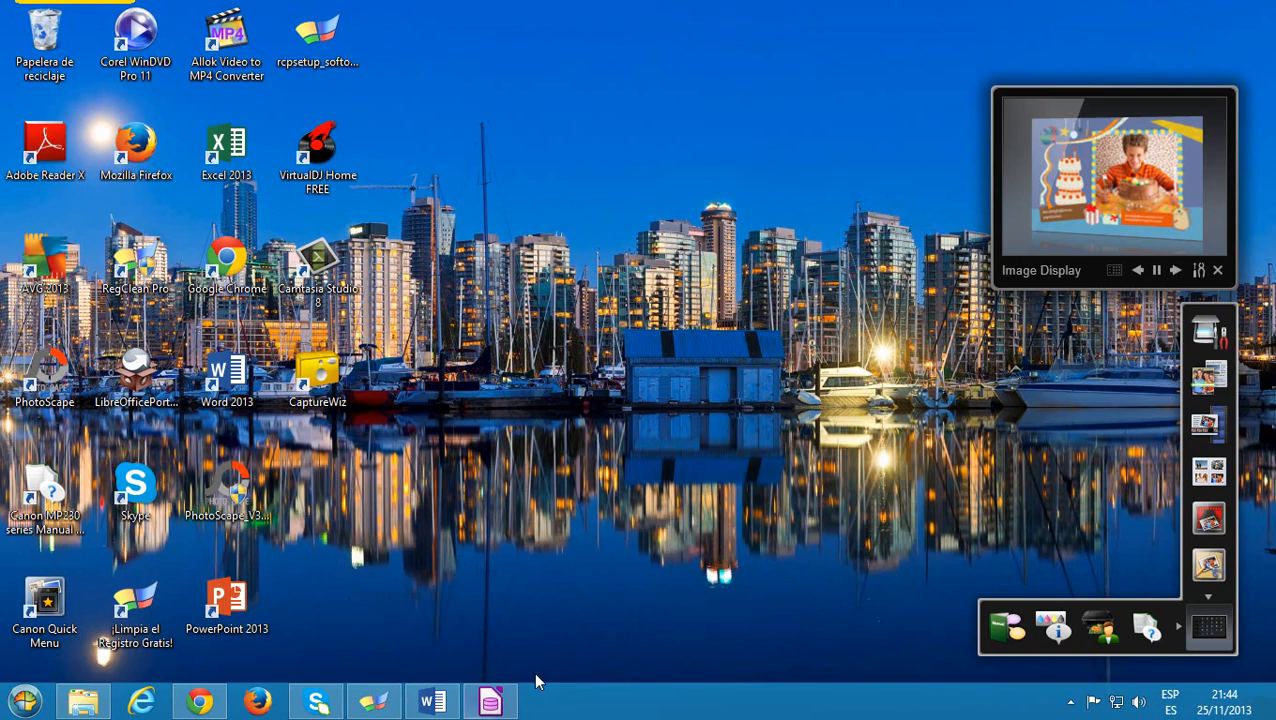
{"action": "left_click", "coordinate": [432, 702]}
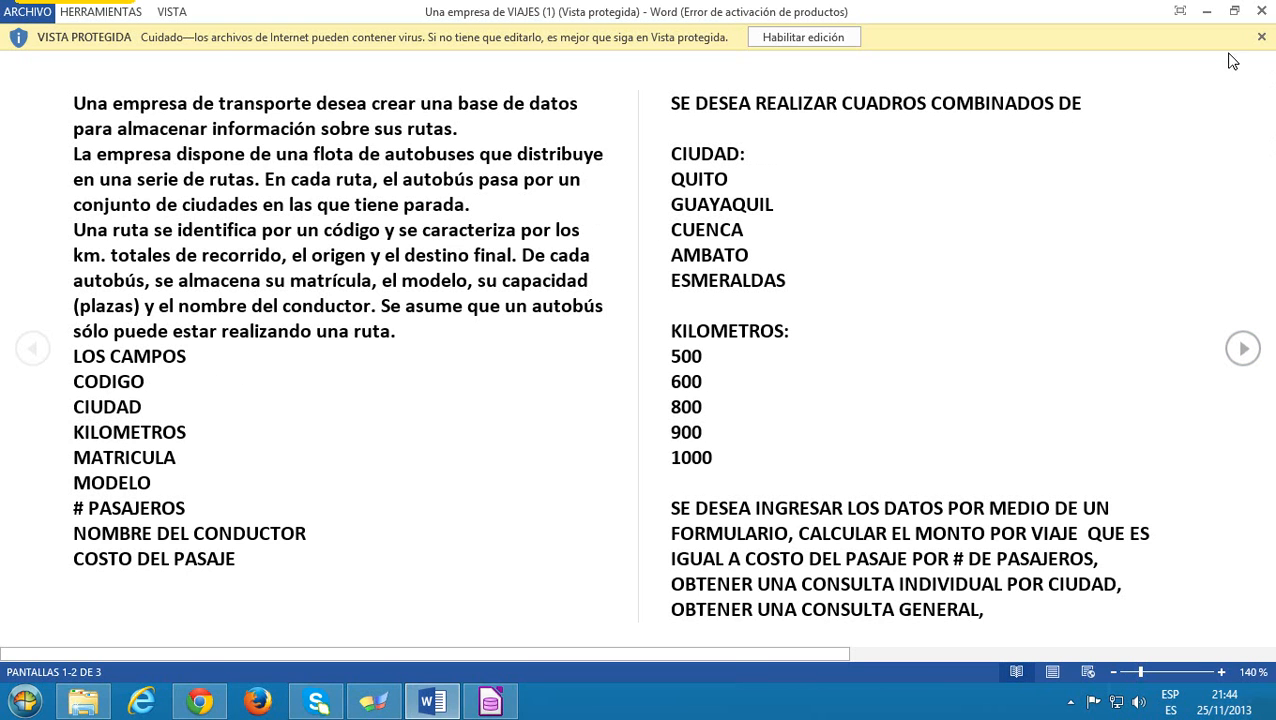
{"action": "left_click", "coordinate": [1205, 12]}
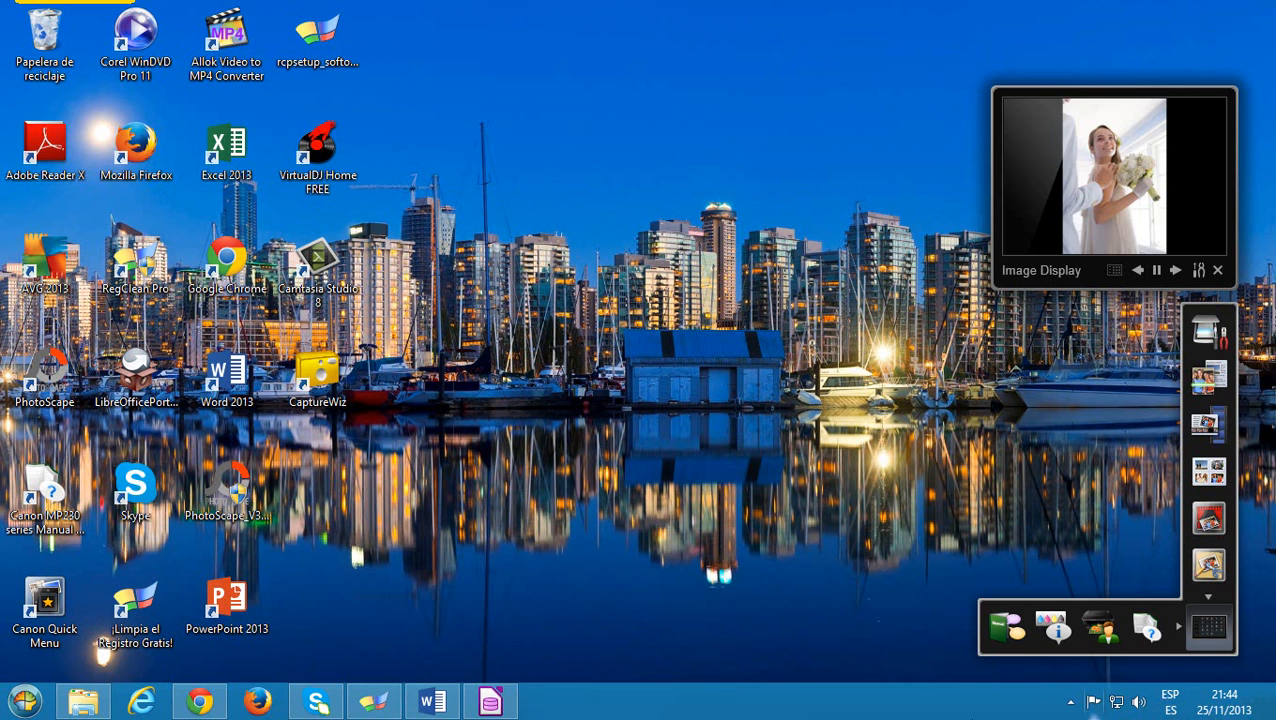
Switch to the formulario database in LibreOffice Base, glance at the blank table design view, and open the datos table.
{"action": "left_click", "coordinate": [491, 700]}
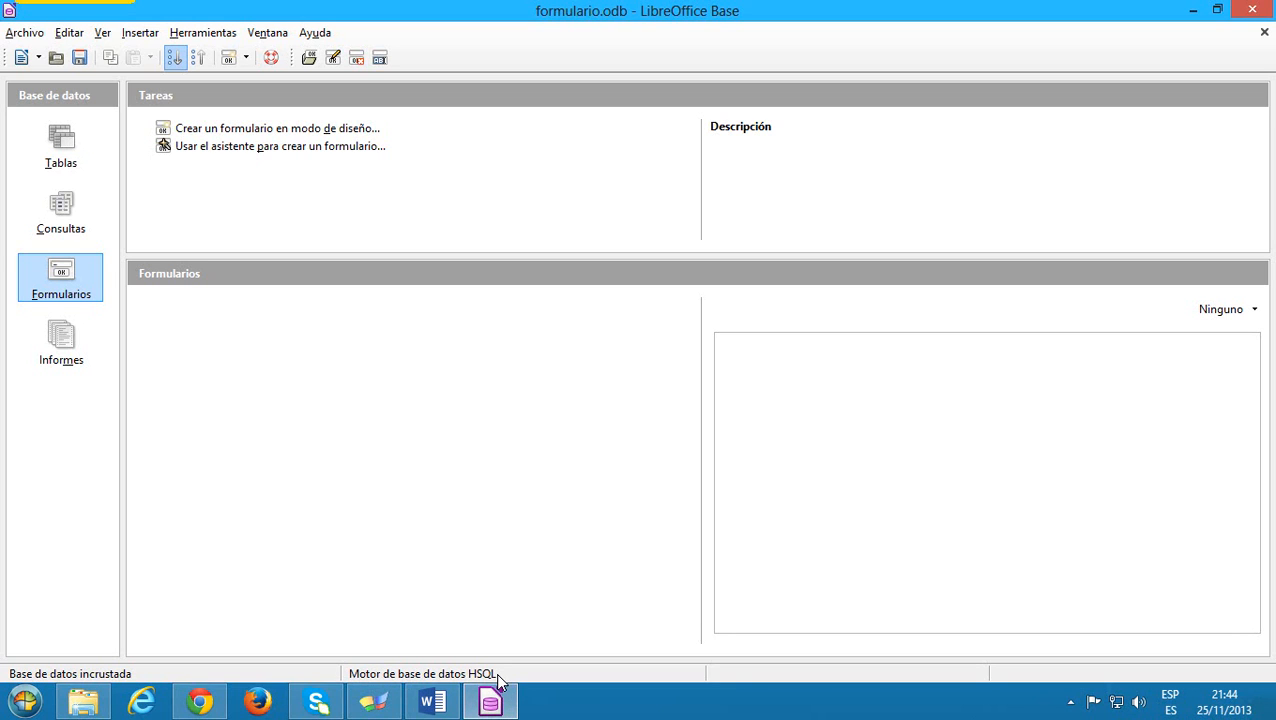
{"action": "left_click", "coordinate": [64, 140]}
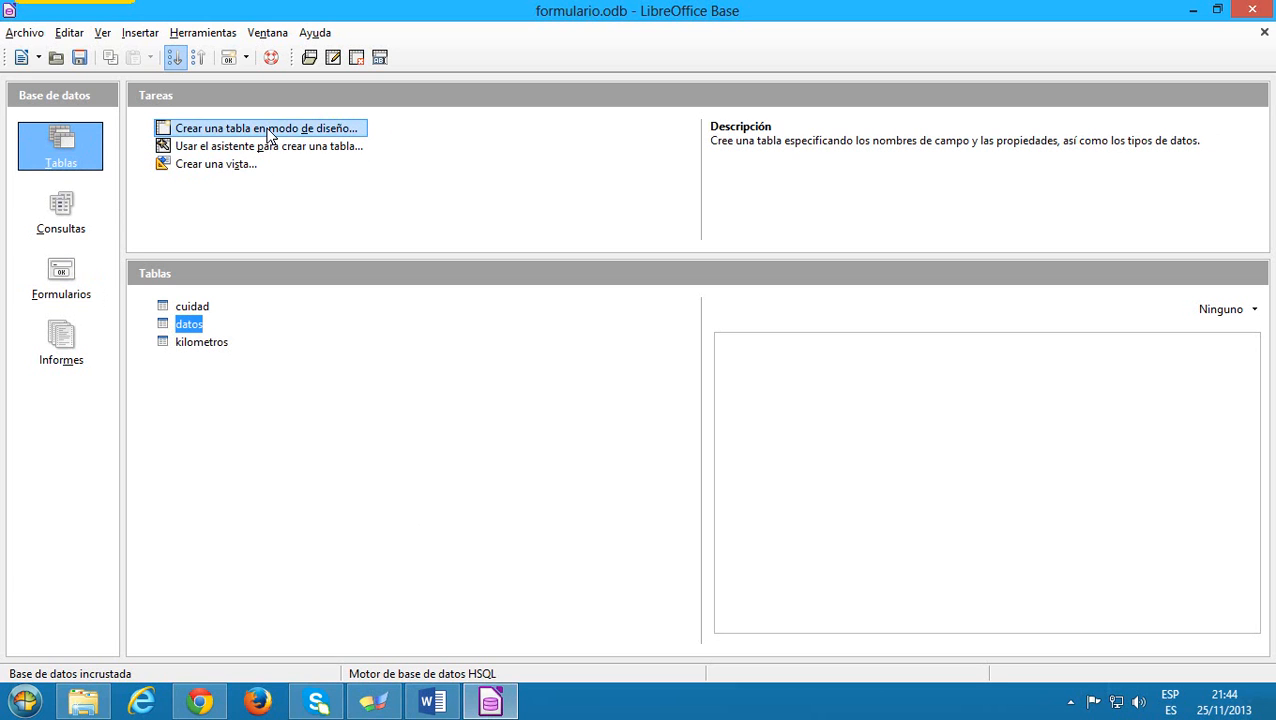
{"action": "left_click", "coordinate": [268, 129]}
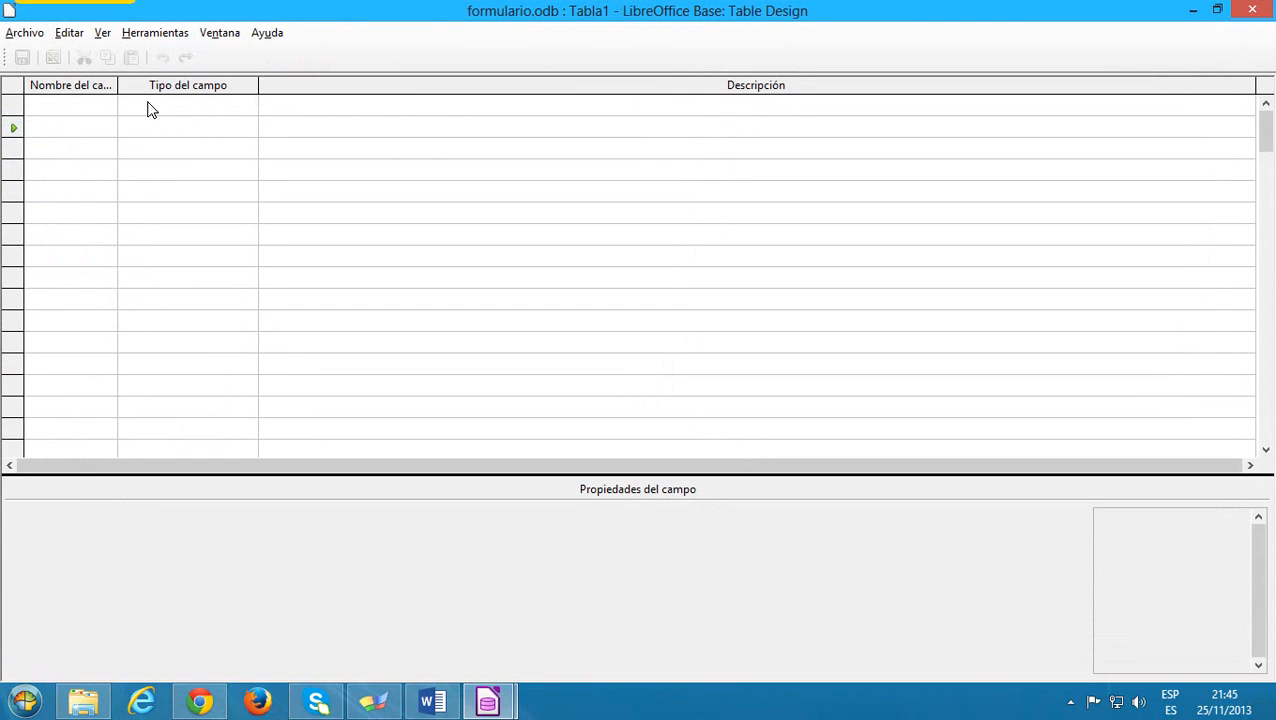
{"action": "left_click", "coordinate": [1252, 10]}
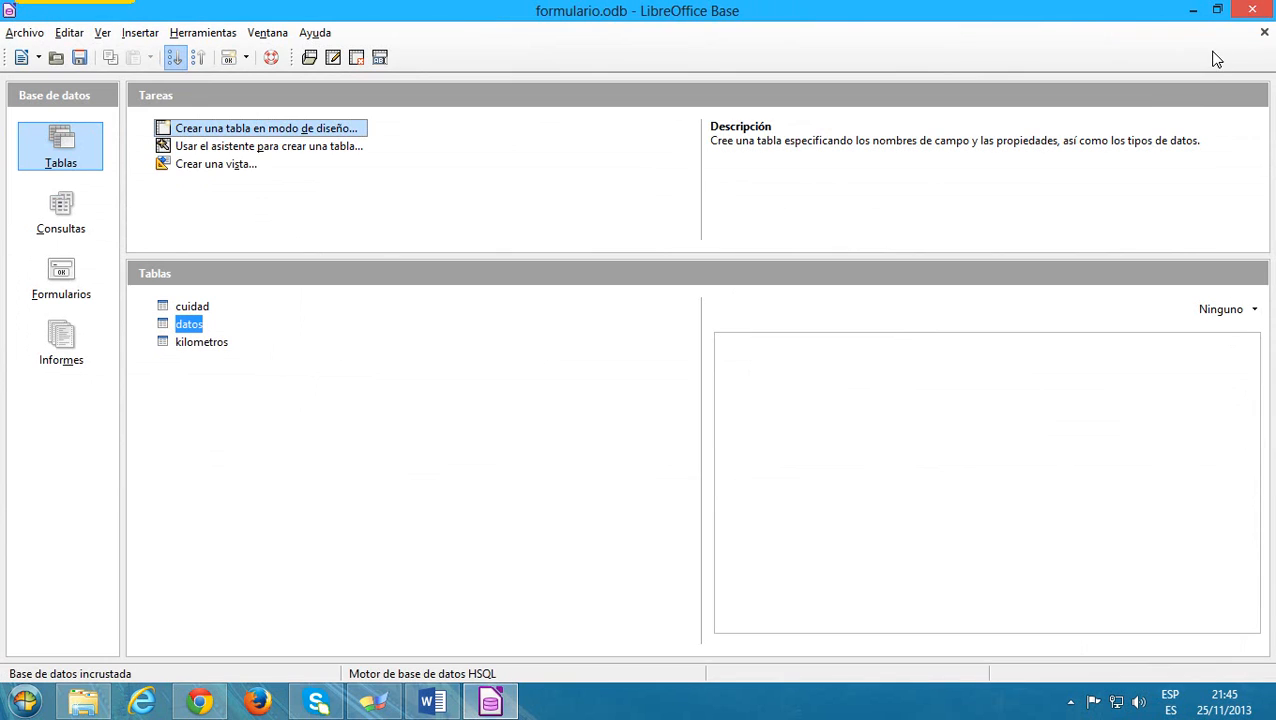
{"action": "left_click", "coordinate": [197, 328]}
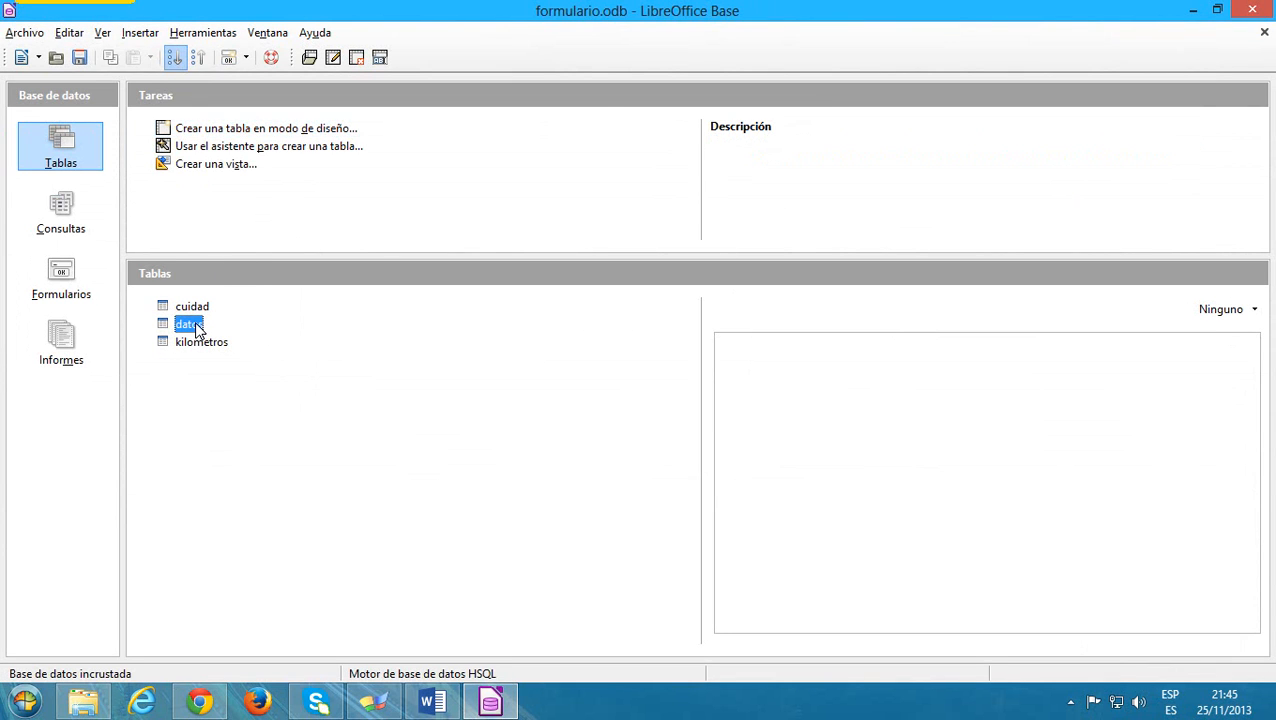
{"action": "double_click", "coordinate": [197, 328]}
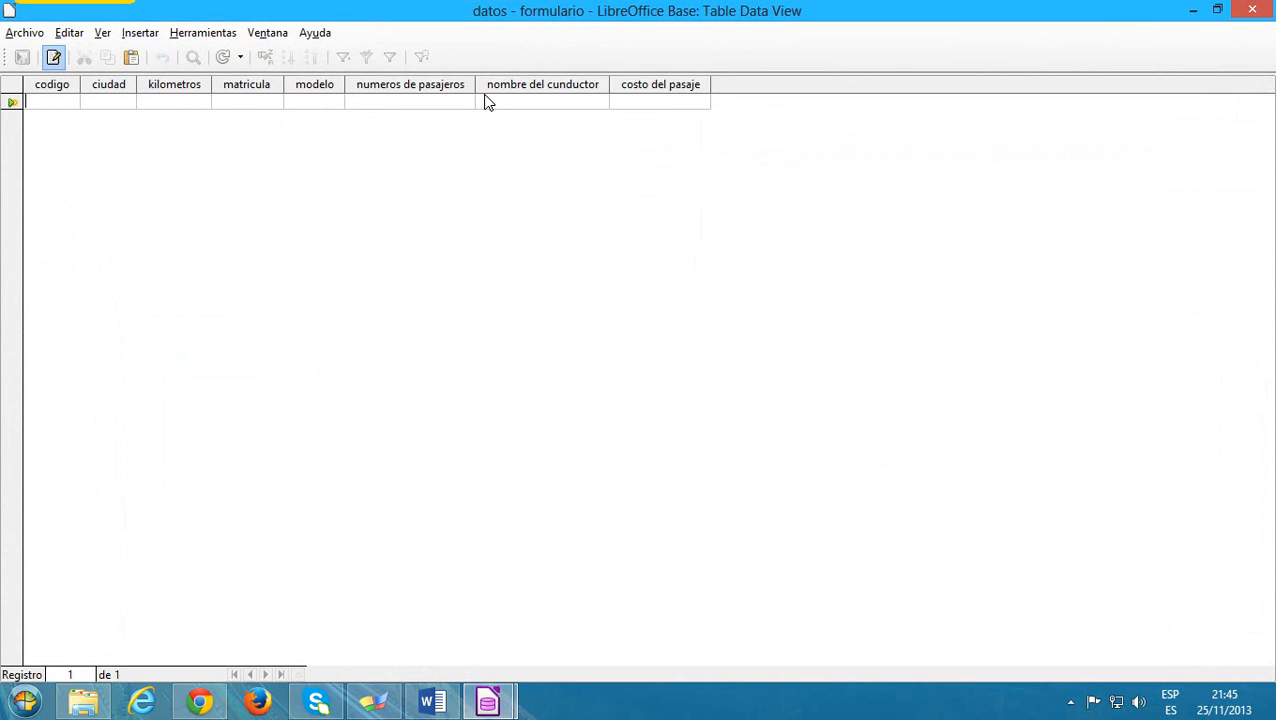
Compare the columns of the datos table with the fields listed in the Word document and return to the database's table list.
{"action": "left_click", "coordinate": [432, 701]}
{"action": "left_click", "coordinate": [346, 623]}
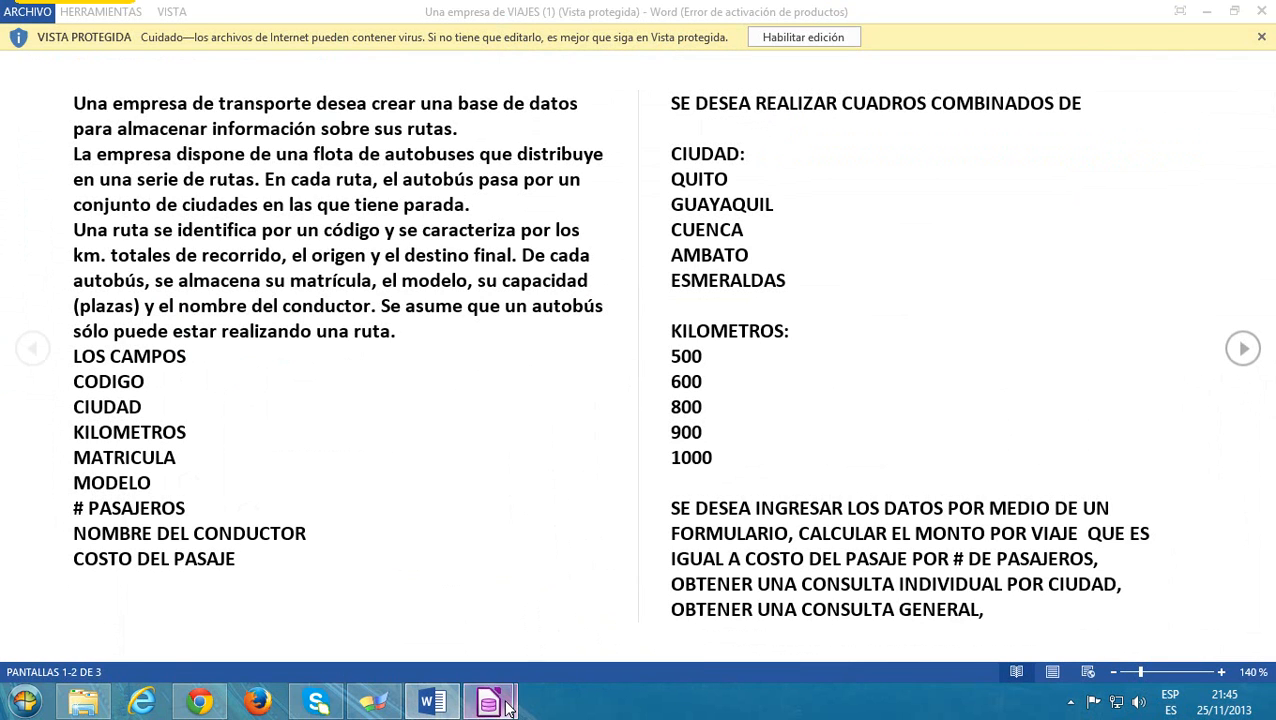
{"action": "mouse_move", "coordinate": [488, 701]}
{"action": "left_click", "coordinate": [557, 629]}
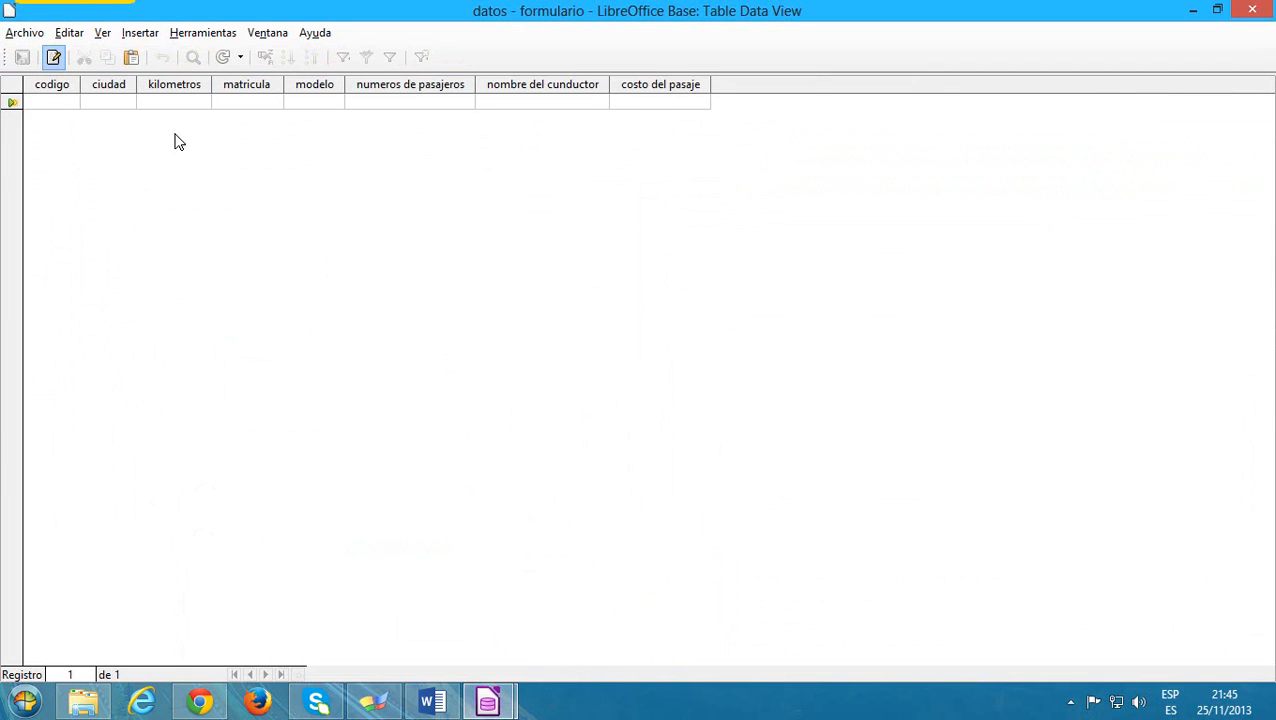
{"action": "left_click", "coordinate": [1266, 8]}
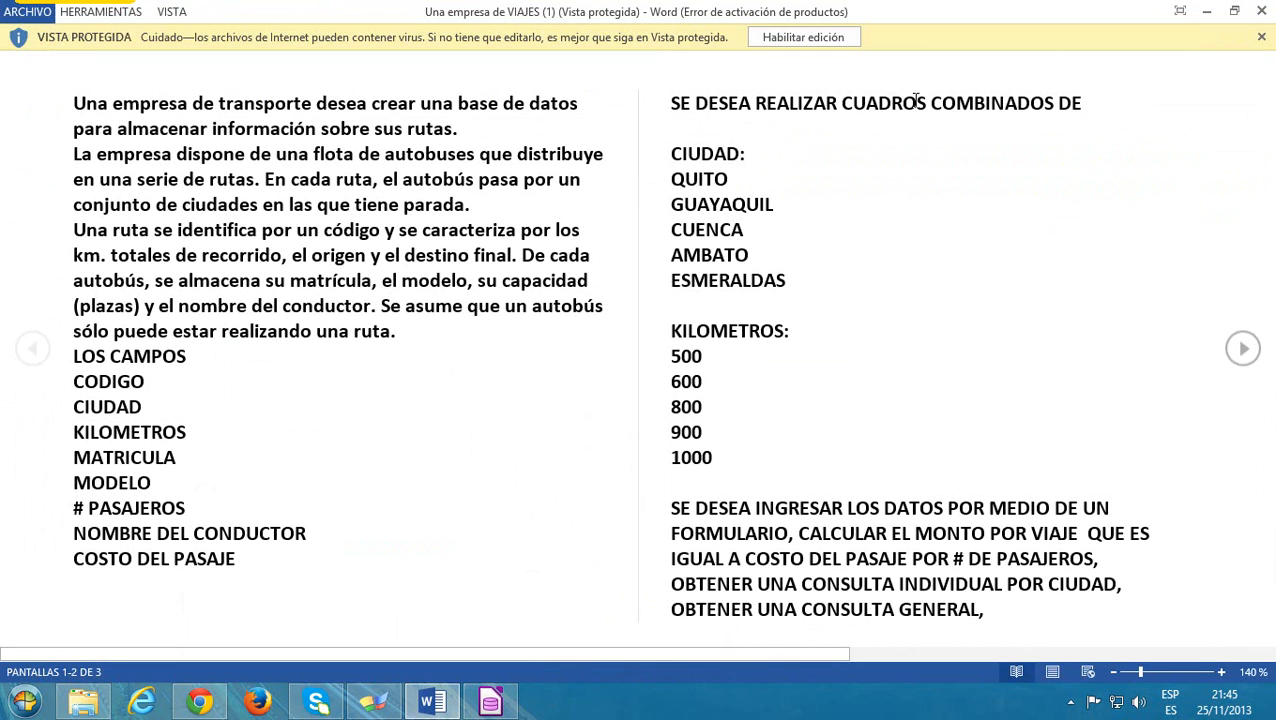
{"action": "left_click", "coordinate": [505, 704]}
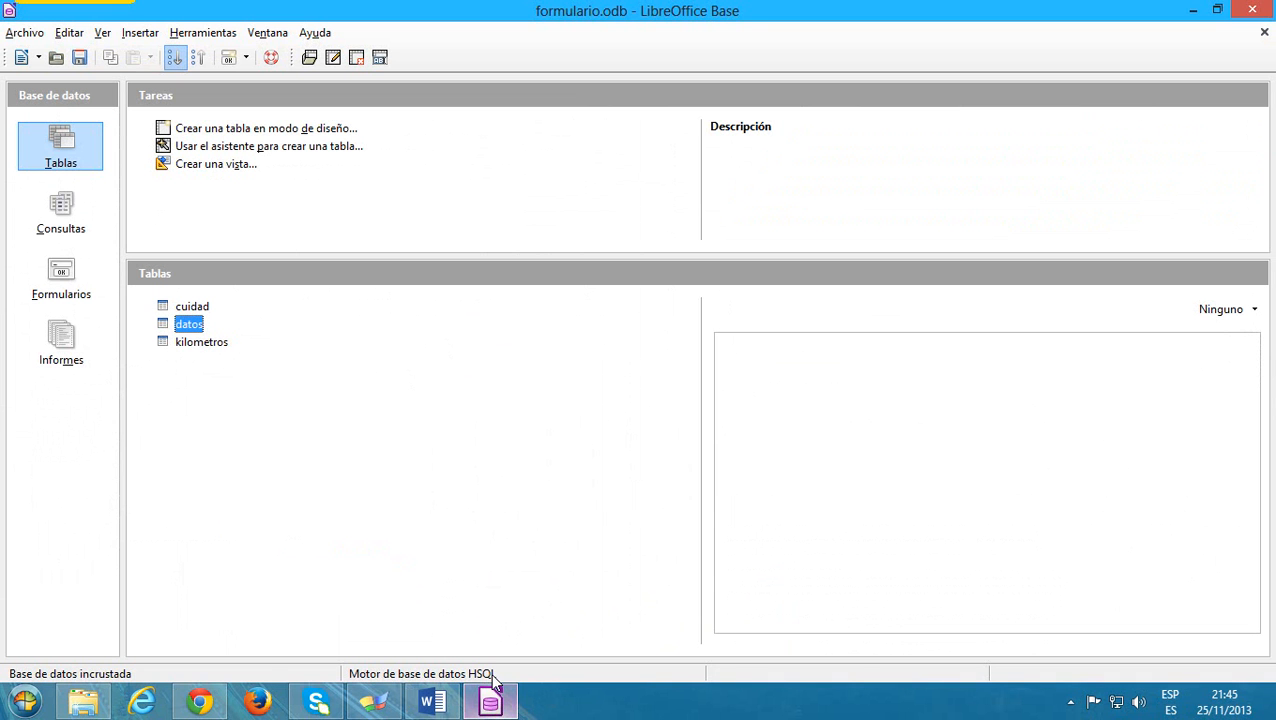
Review the records in the cuidad and kilometros tables, closing each table after viewing it.
{"action": "double_click", "coordinate": [192, 307]}
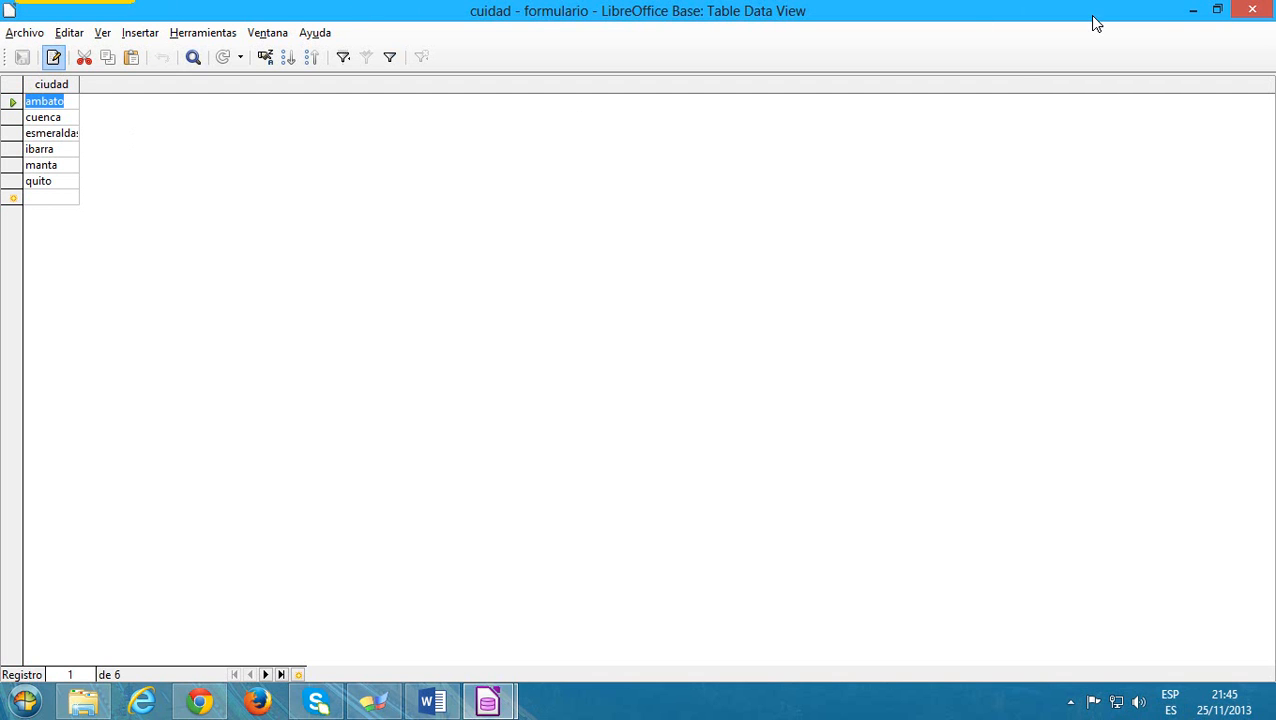
{"action": "left_click", "coordinate": [1254, 10]}
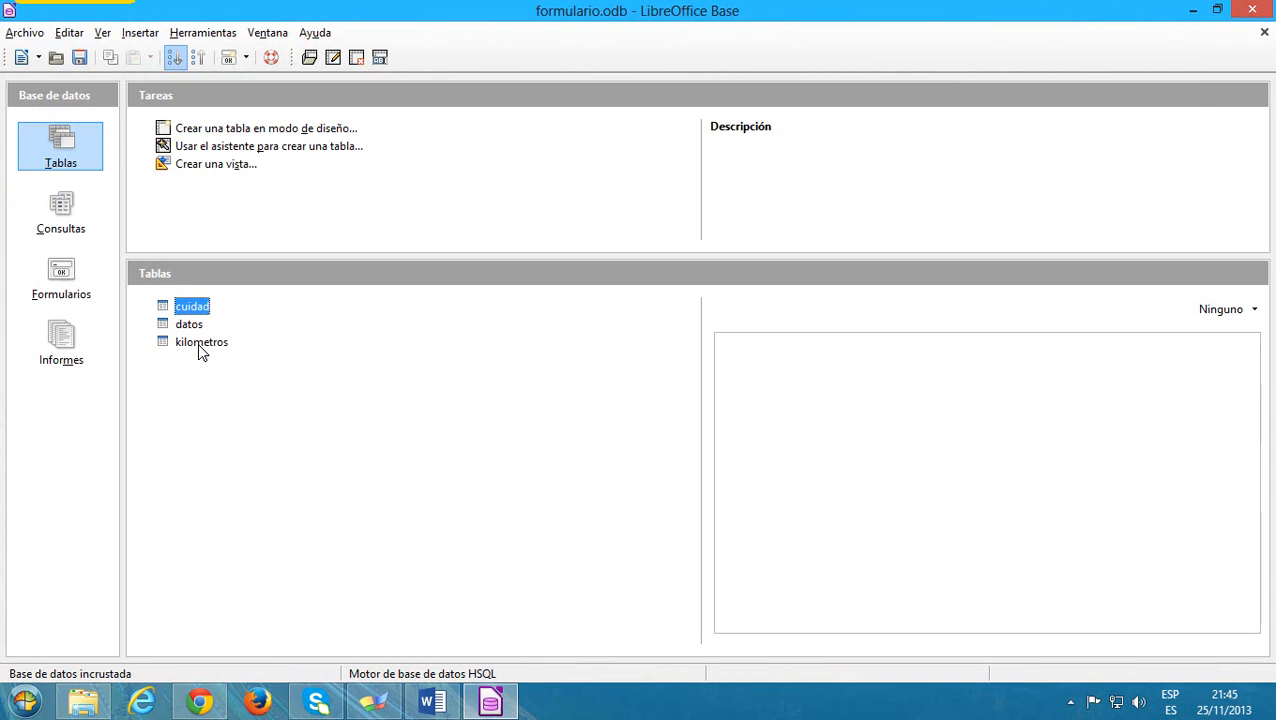
{"action": "double_click", "coordinate": [199, 343]}
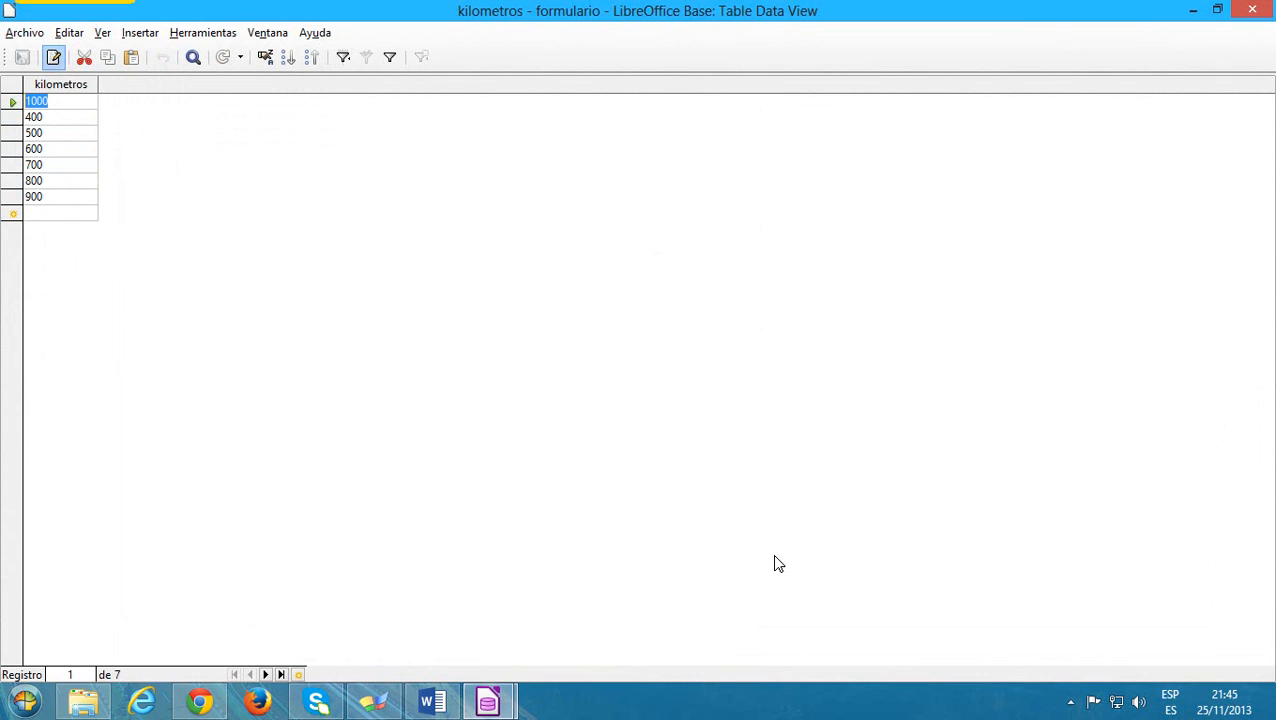
{"action": "left_click", "coordinate": [1252, 9]}
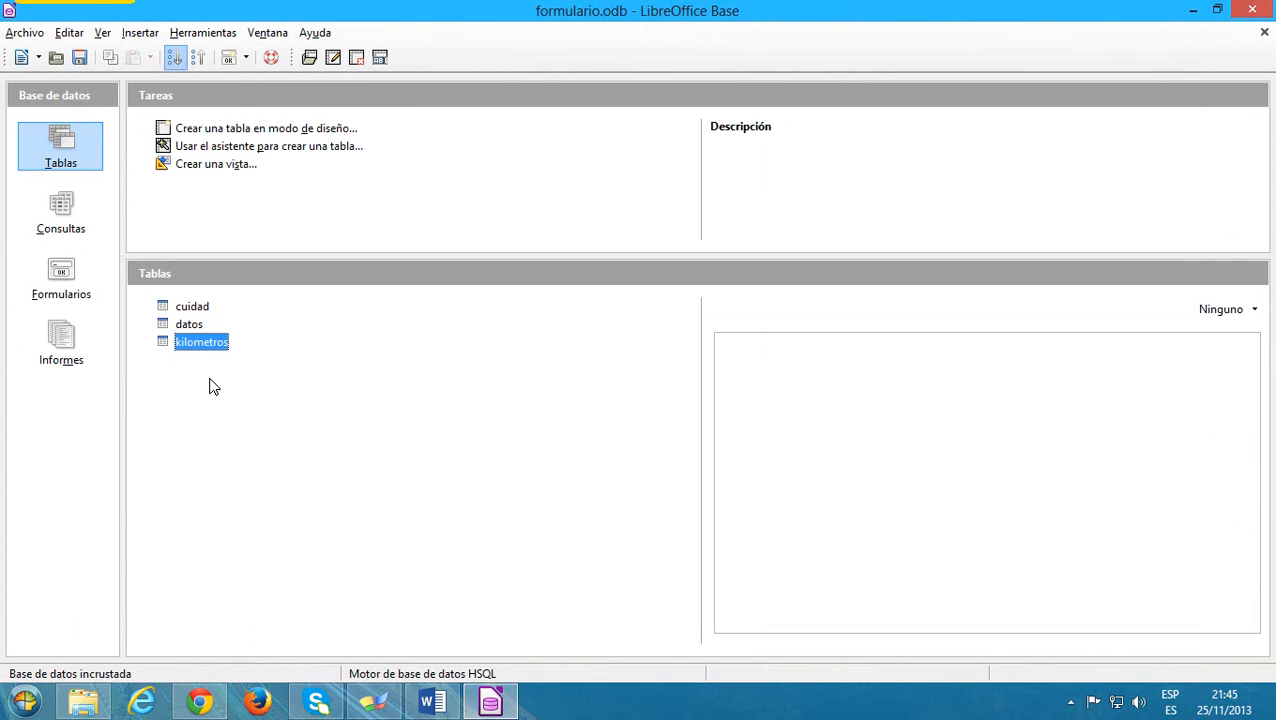
Start a new form with the form wizard, based on the datos table, and include all its fields.
{"action": "left_click", "coordinate": [87, 300]}
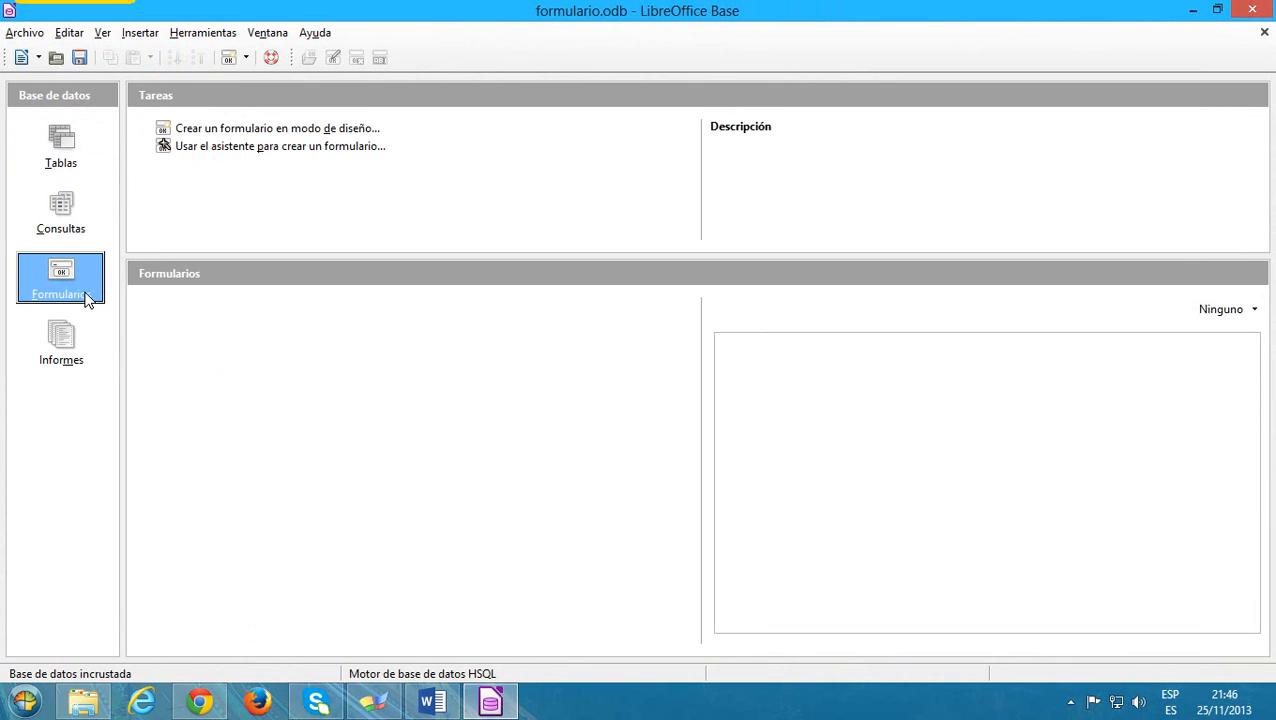
{"action": "left_click", "coordinate": [276, 155]}
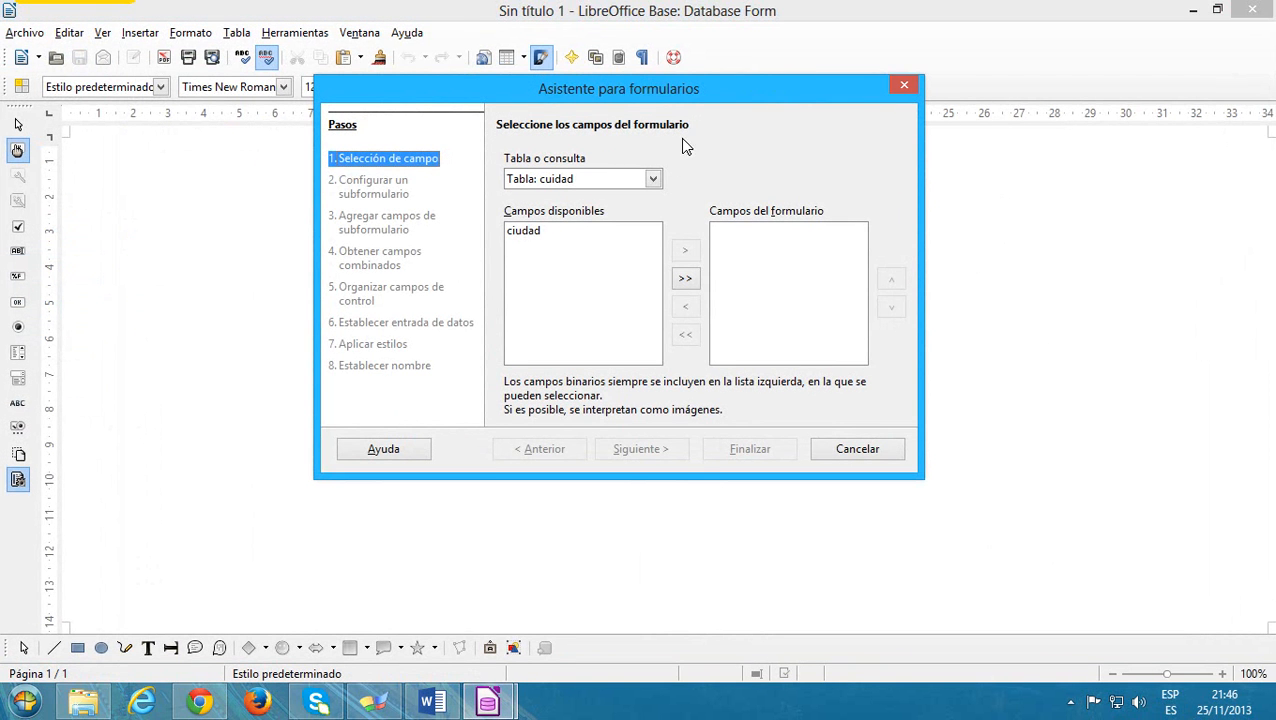
{"action": "left_click", "coordinate": [651, 179]}
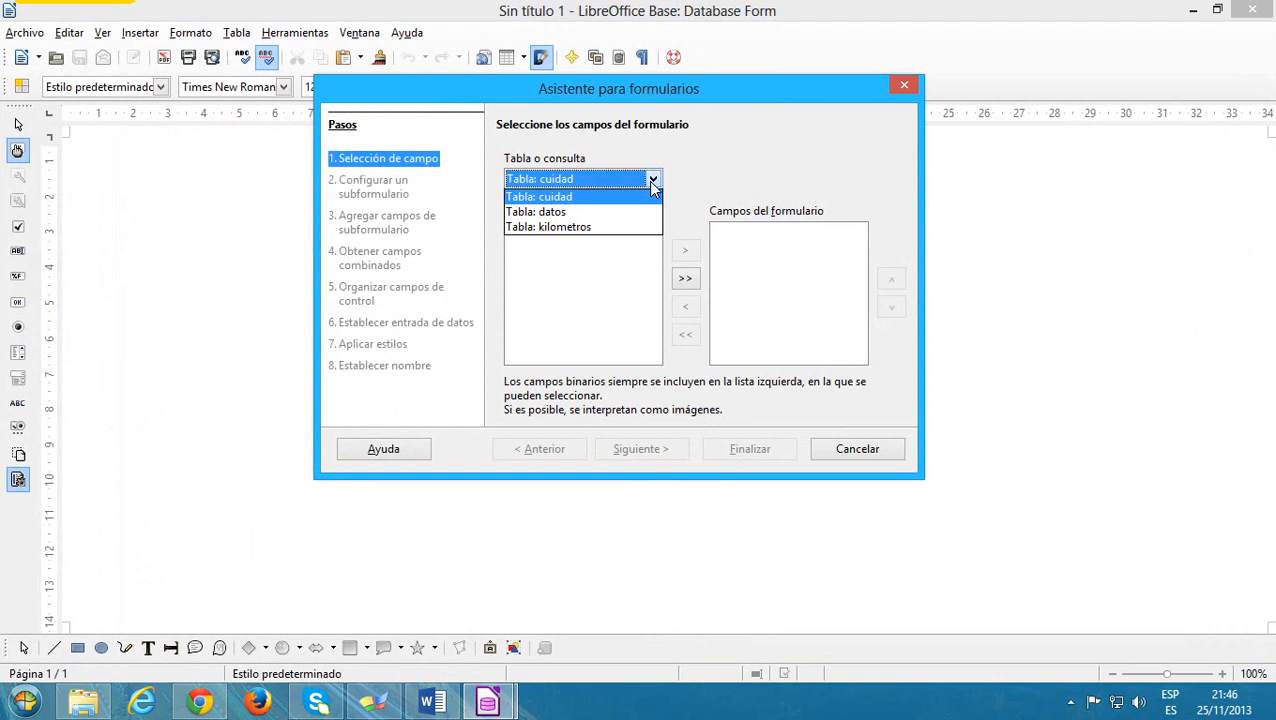
{"action": "left_click", "coordinate": [588, 212]}
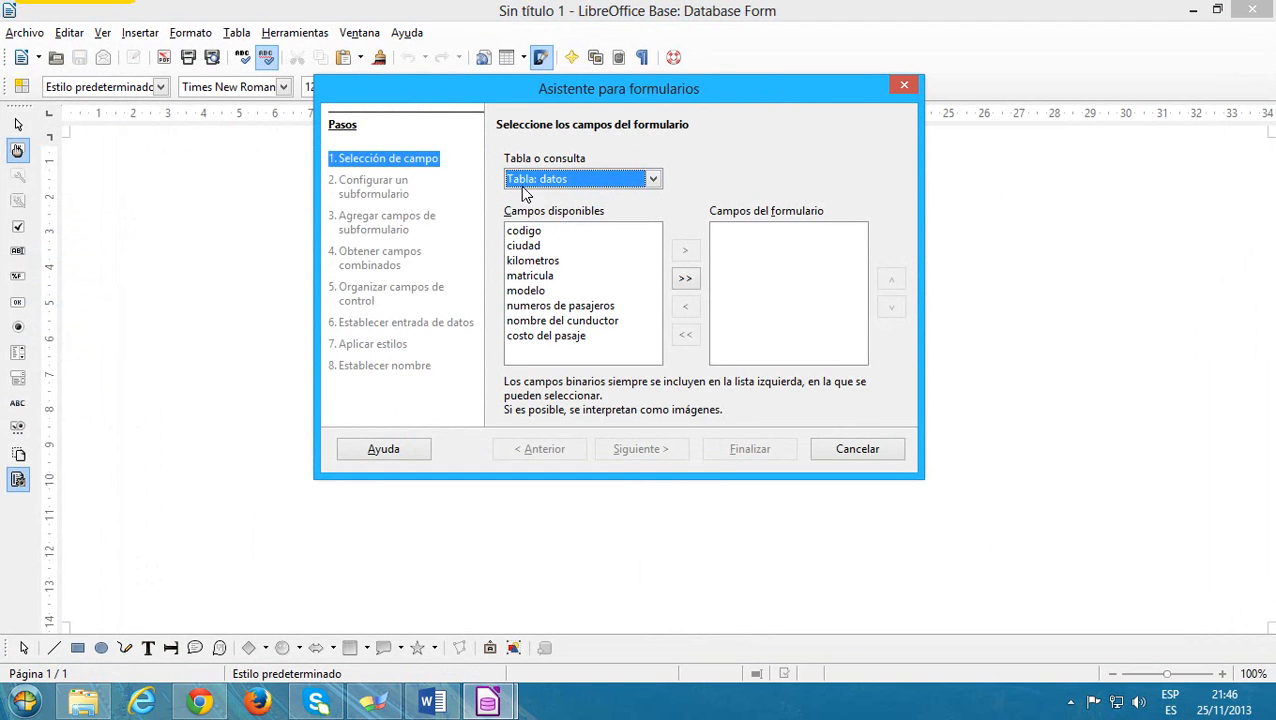
{"action": "left_click", "coordinate": [686, 281]}
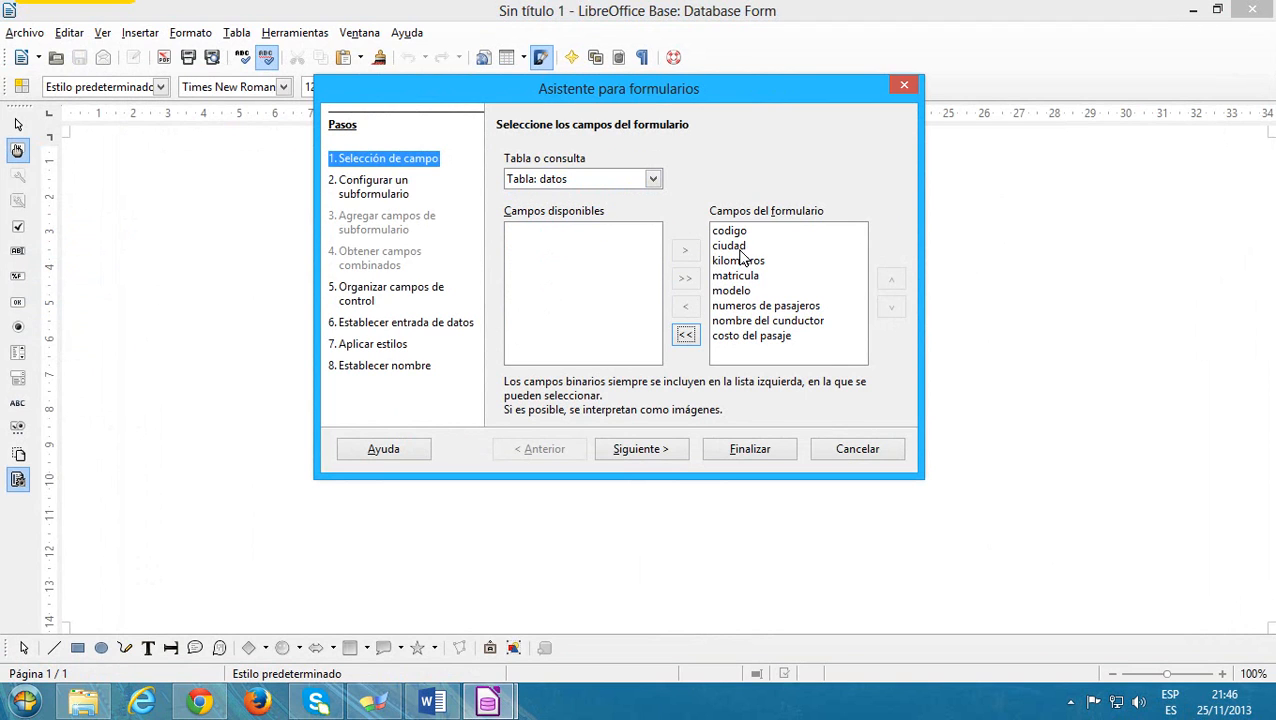
Remove the ciudad and kilometros fields from the form's fields and proceed to the subform settings.
{"action": "left_click", "coordinate": [740, 248]}
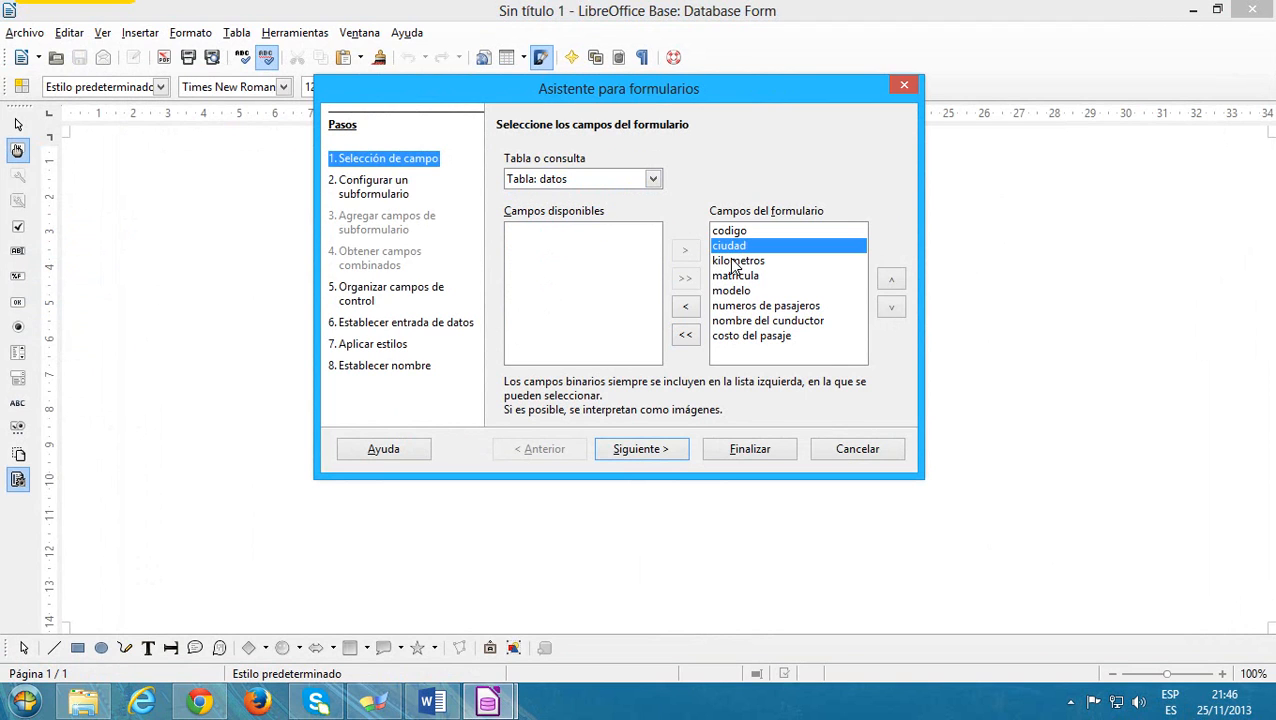
{"action": "left_click", "coordinate": [686, 307]}
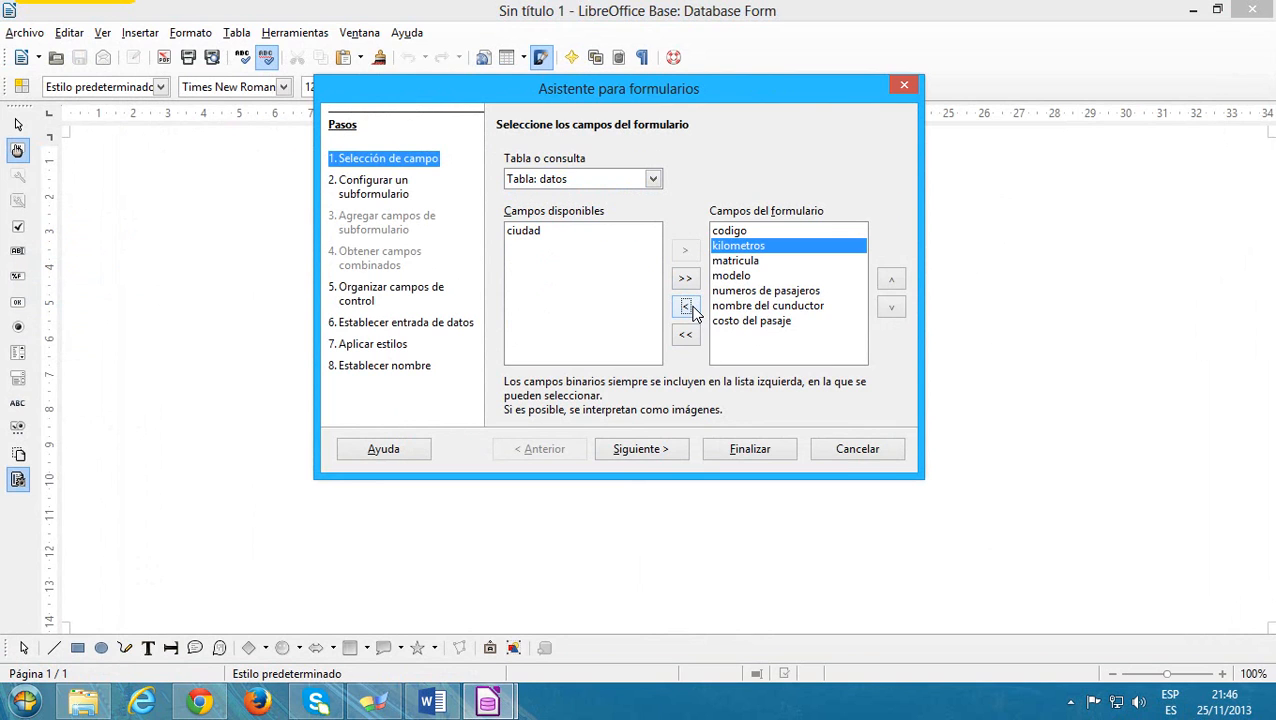
{"action": "left_click", "coordinate": [690, 309]}
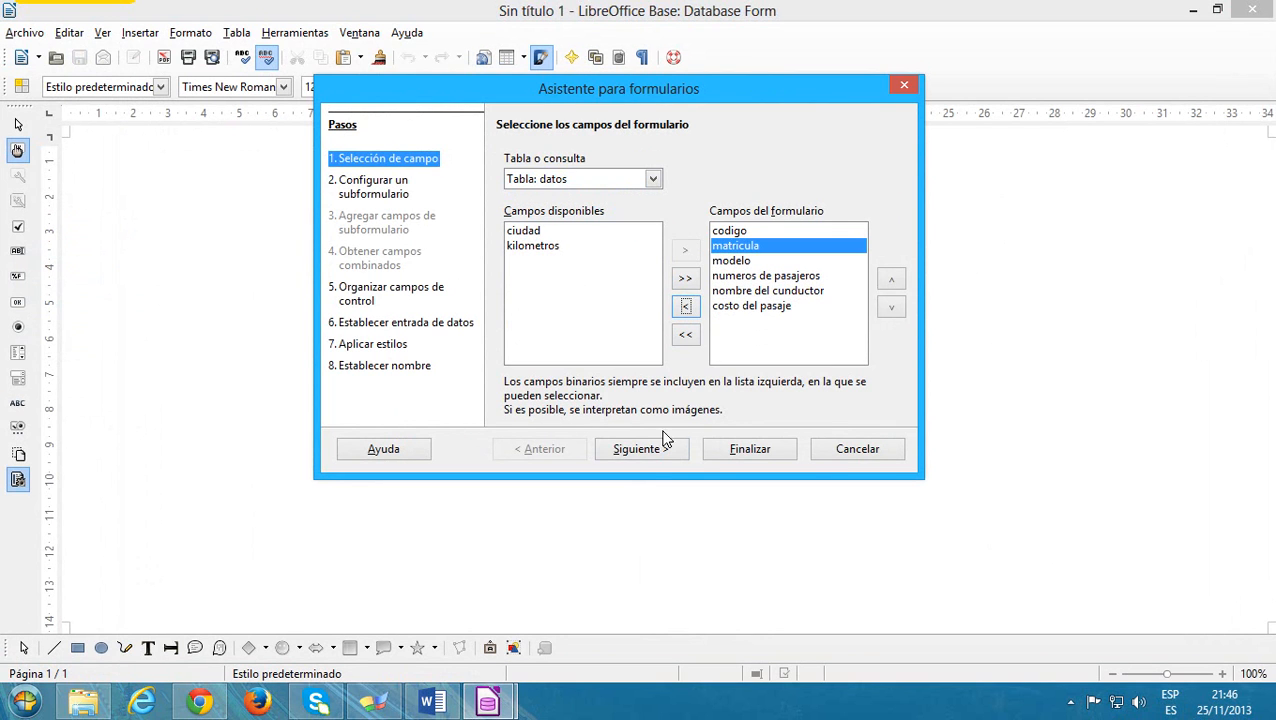
{"action": "left_click", "coordinate": [662, 452]}
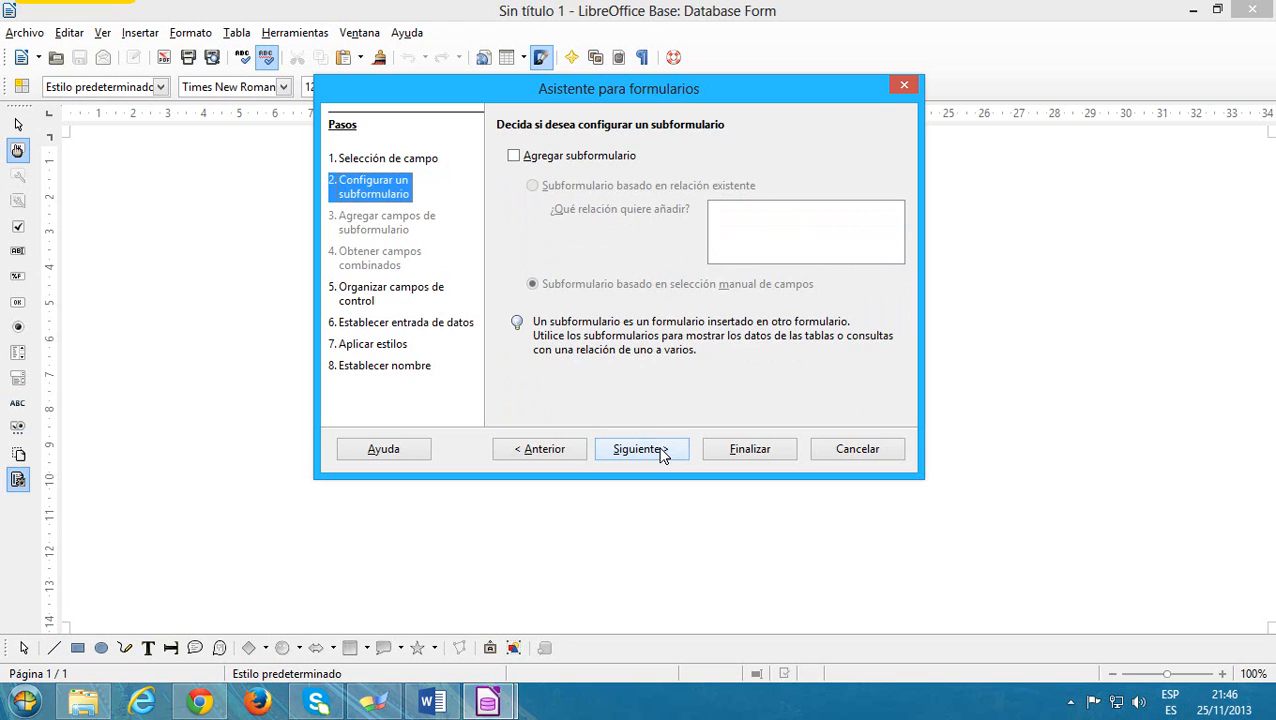
Skip the subform and arrange the main form in columns with labels on the left.
{"action": "left_click", "coordinate": [662, 452]}
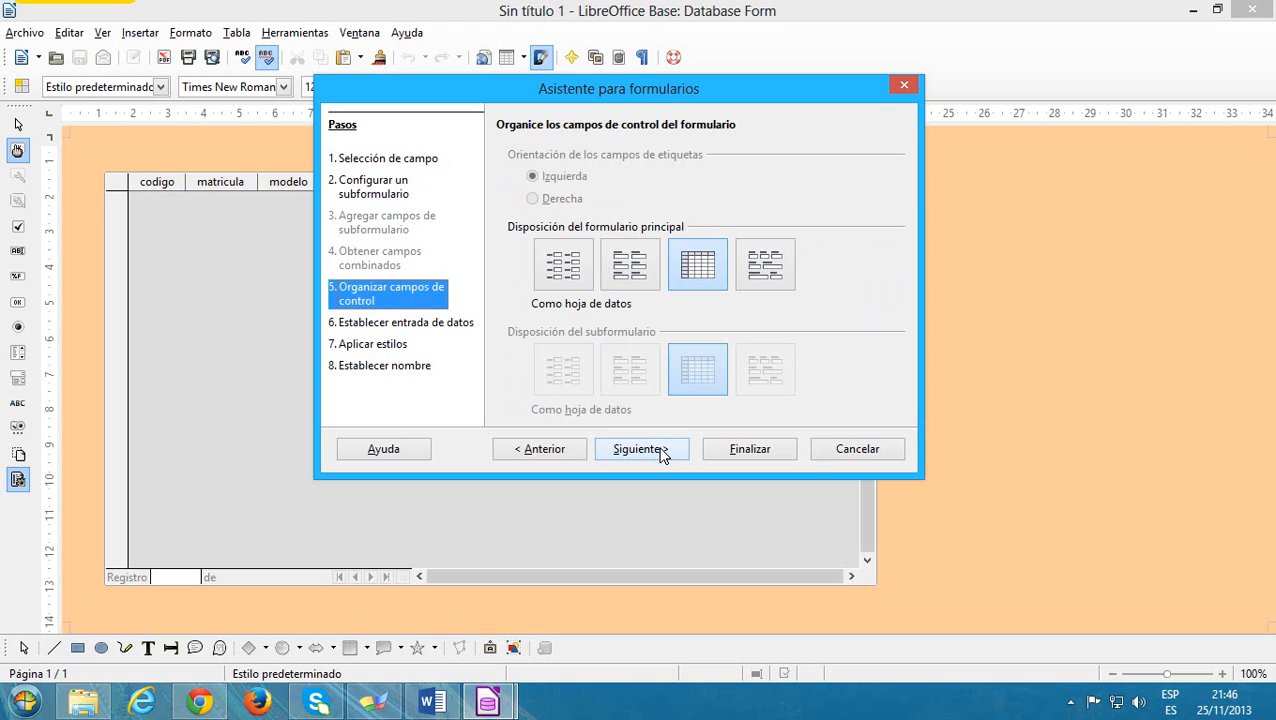
{"action": "left_click", "coordinate": [558, 285]}
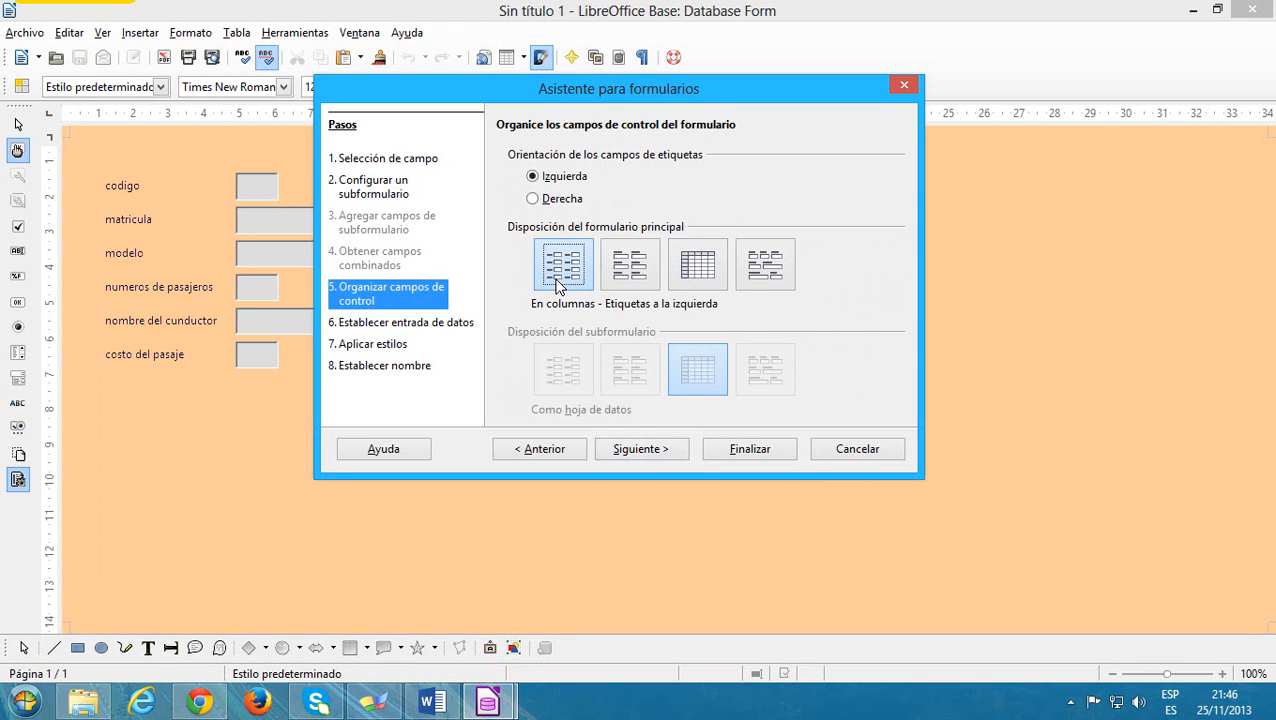
{"action": "left_click", "coordinate": [648, 455]}
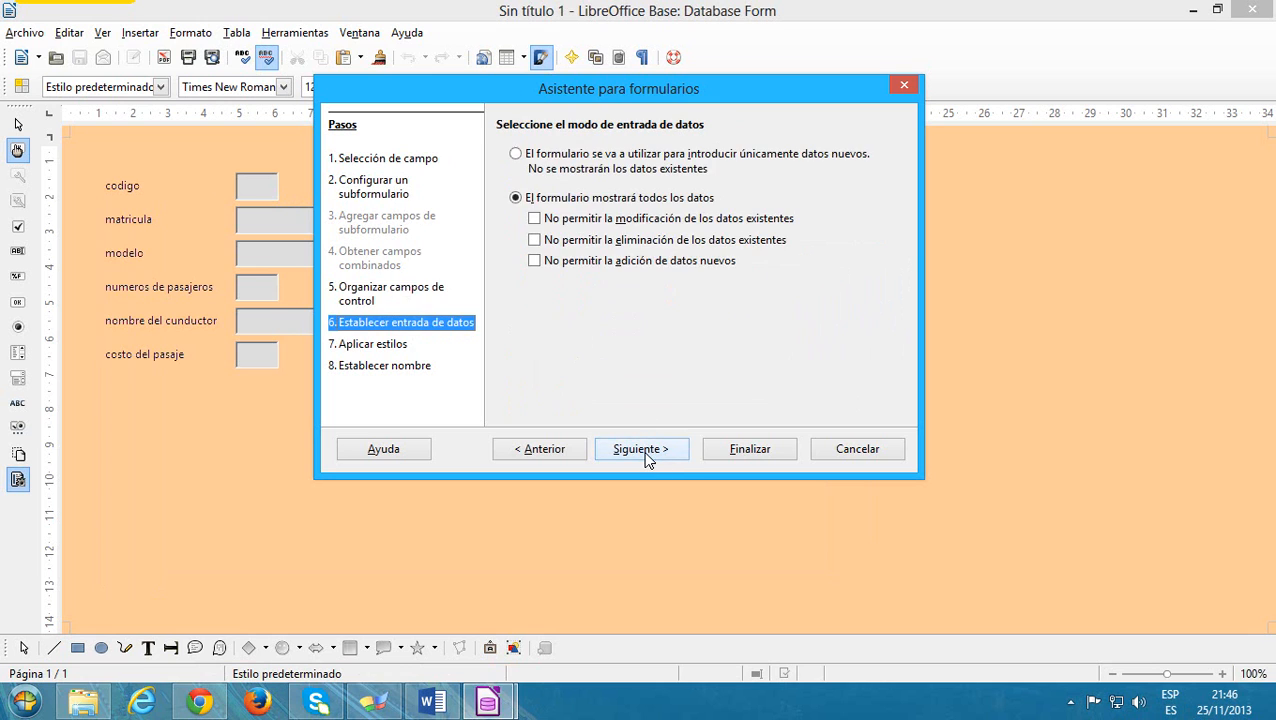
Keep the form showing all data with the Beige style and 3D field borders, and finish the wizard.
{"action": "left_click", "coordinate": [648, 455]}
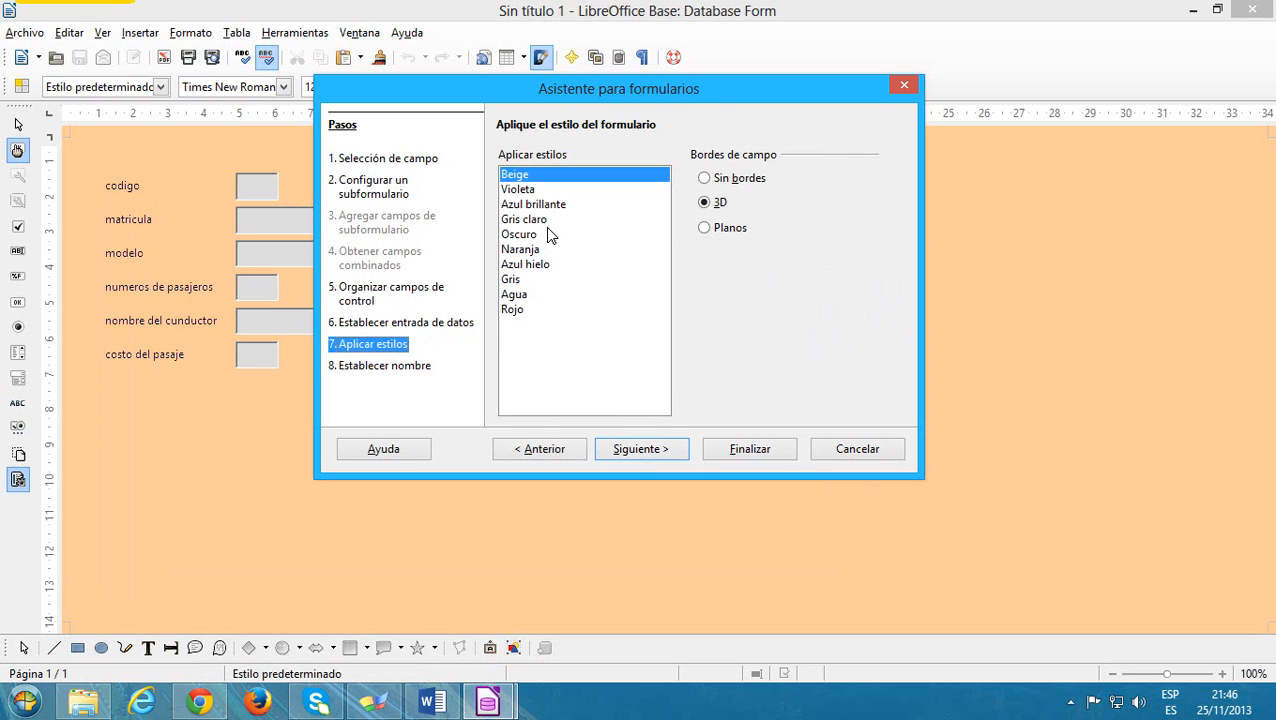
{"action": "left_click", "coordinate": [658, 455]}
{"action": "left_click", "coordinate": [750, 449]}
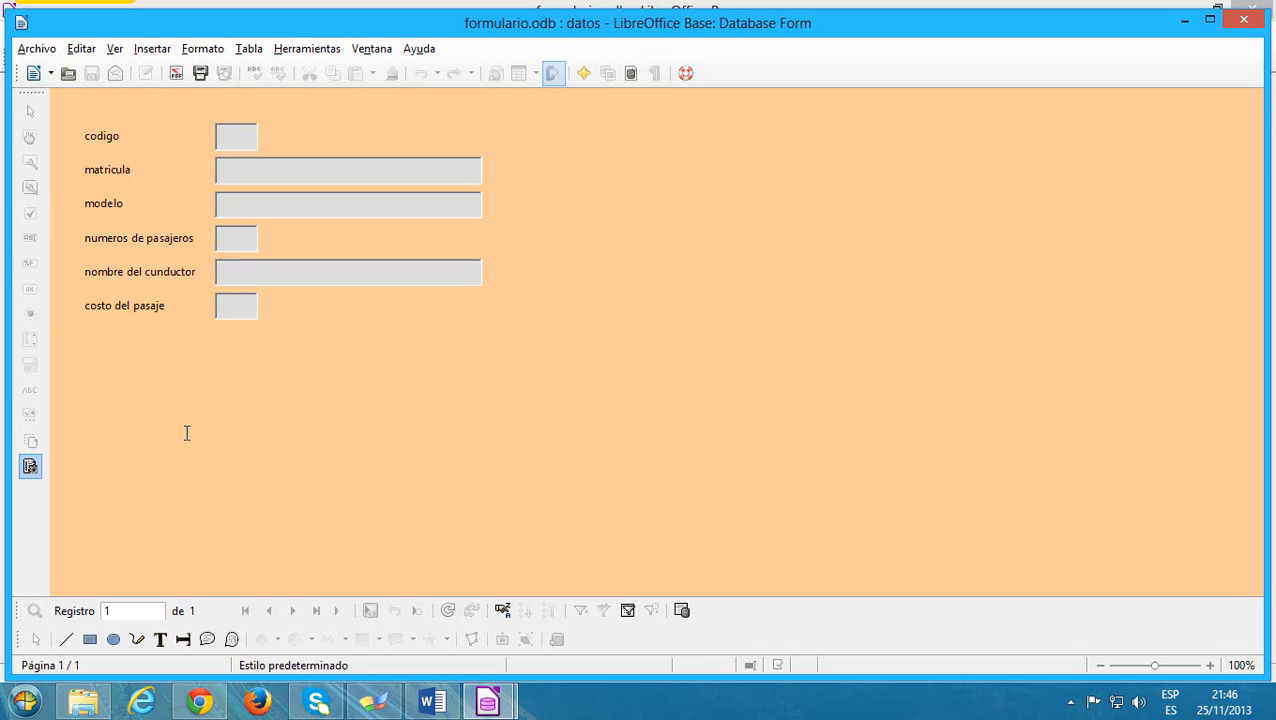
Save a copy of the form as formulario in the BASE folder, in ODF text document format.
{"action": "left_click", "coordinate": [35, 50]}
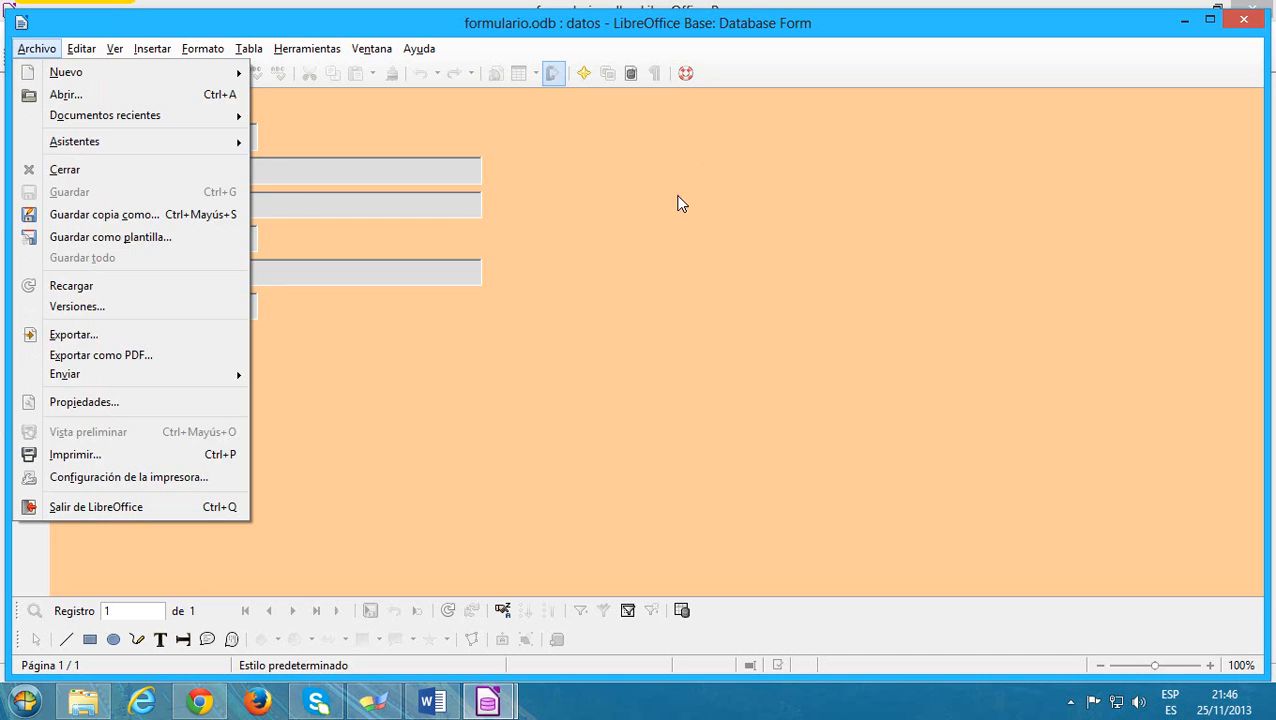
{"action": "left_click", "coordinate": [209, 219]}
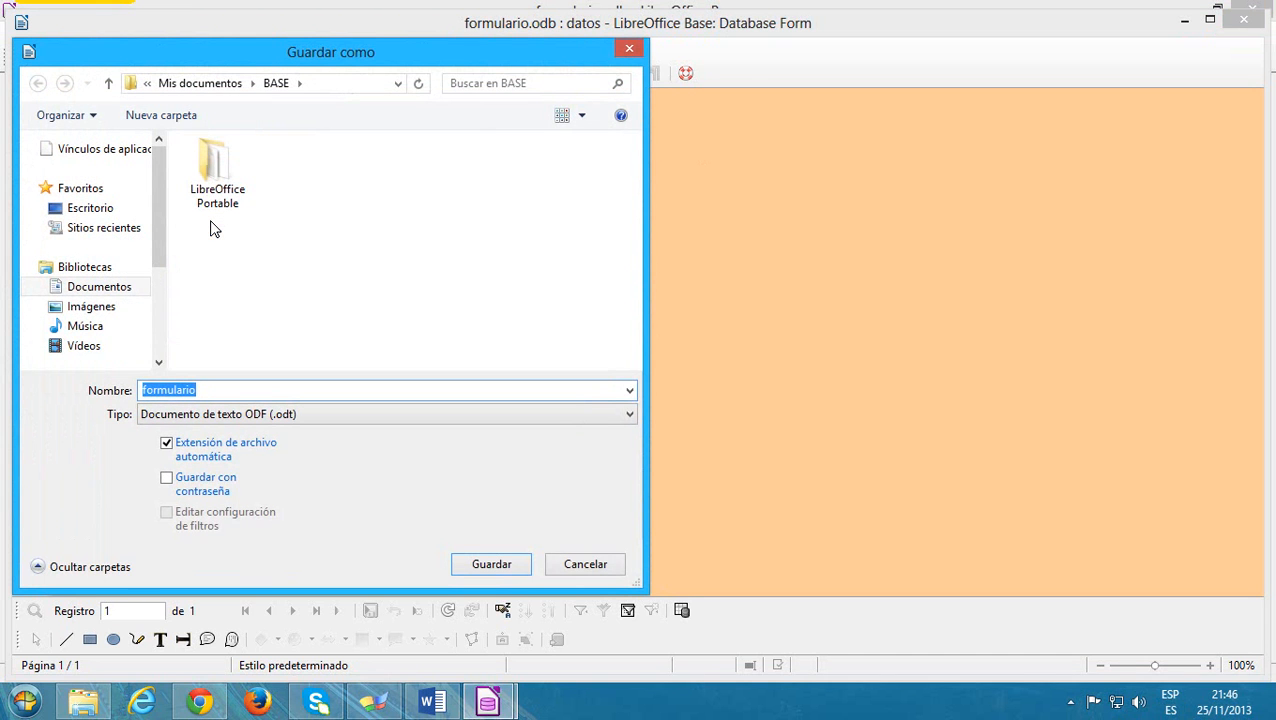
{"action": "left_click", "coordinate": [487, 566]}
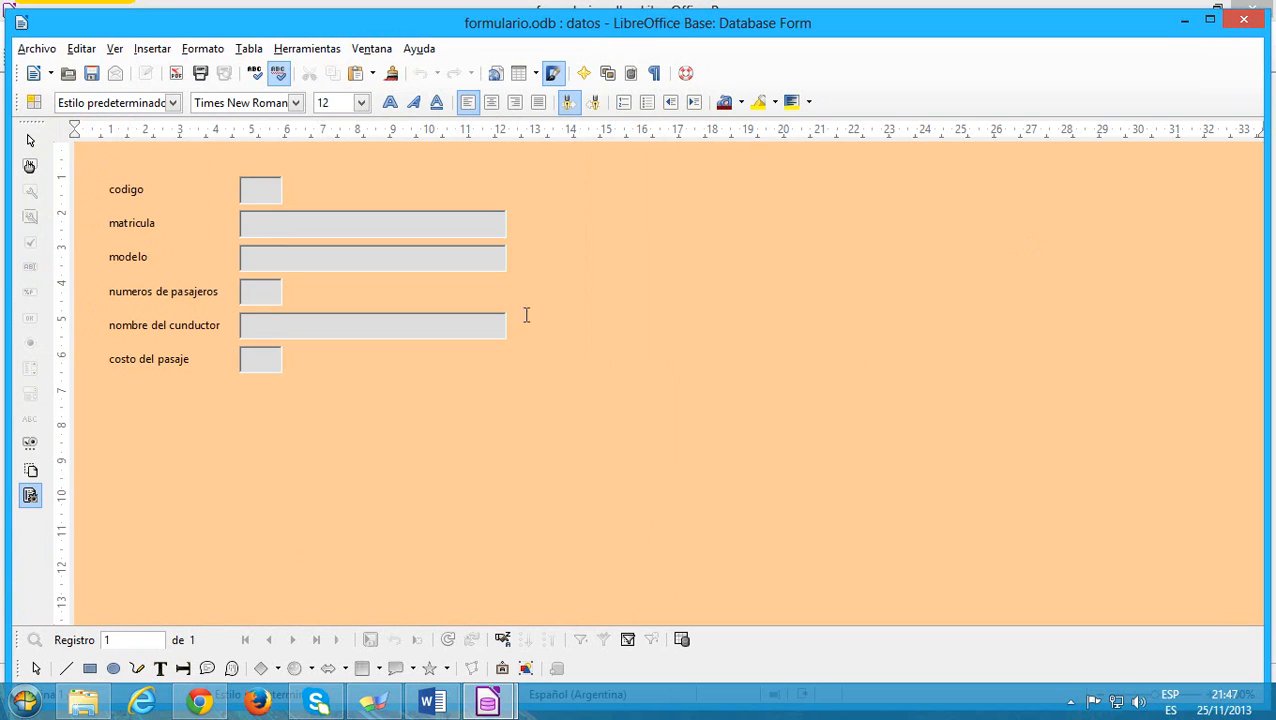
Open the datos form for editing from the database window and turn on design mode.
{"action": "left_click", "coordinate": [30, 500]}
{"action": "left_click", "coordinate": [1184, 8]}
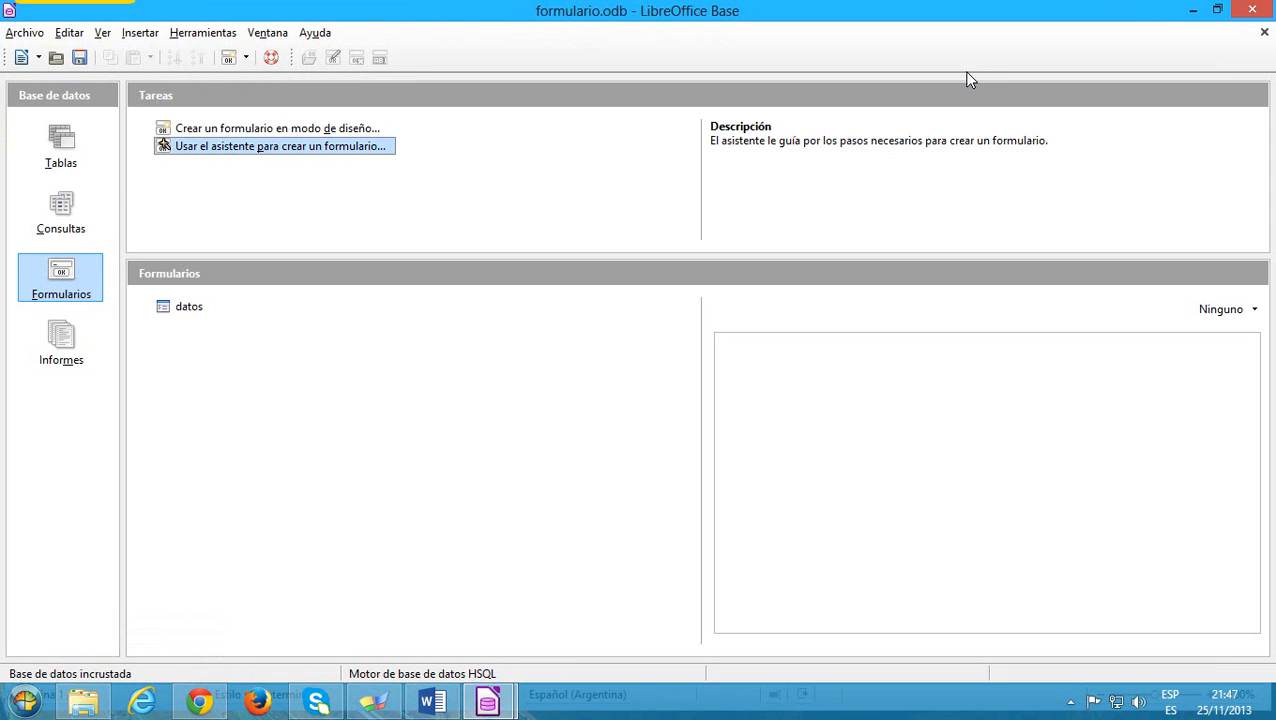
{"action": "right_click", "coordinate": [188, 310]}
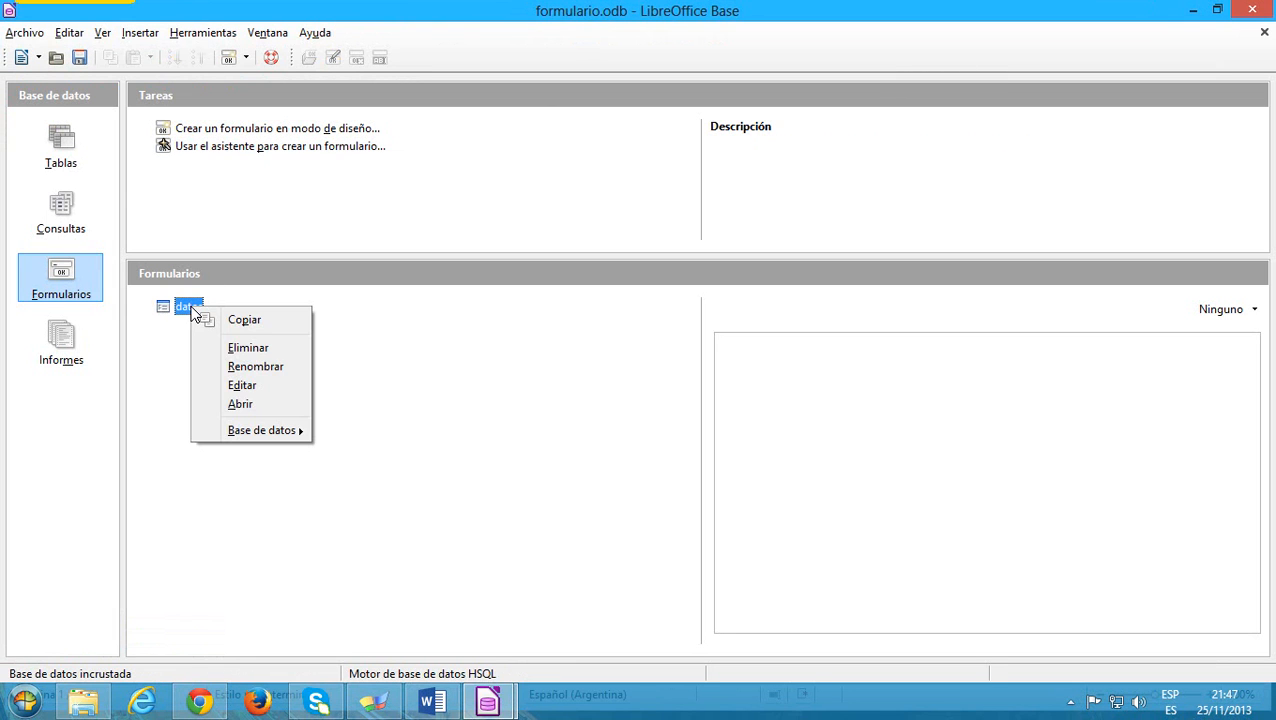
{"action": "left_click", "coordinate": [242, 385]}
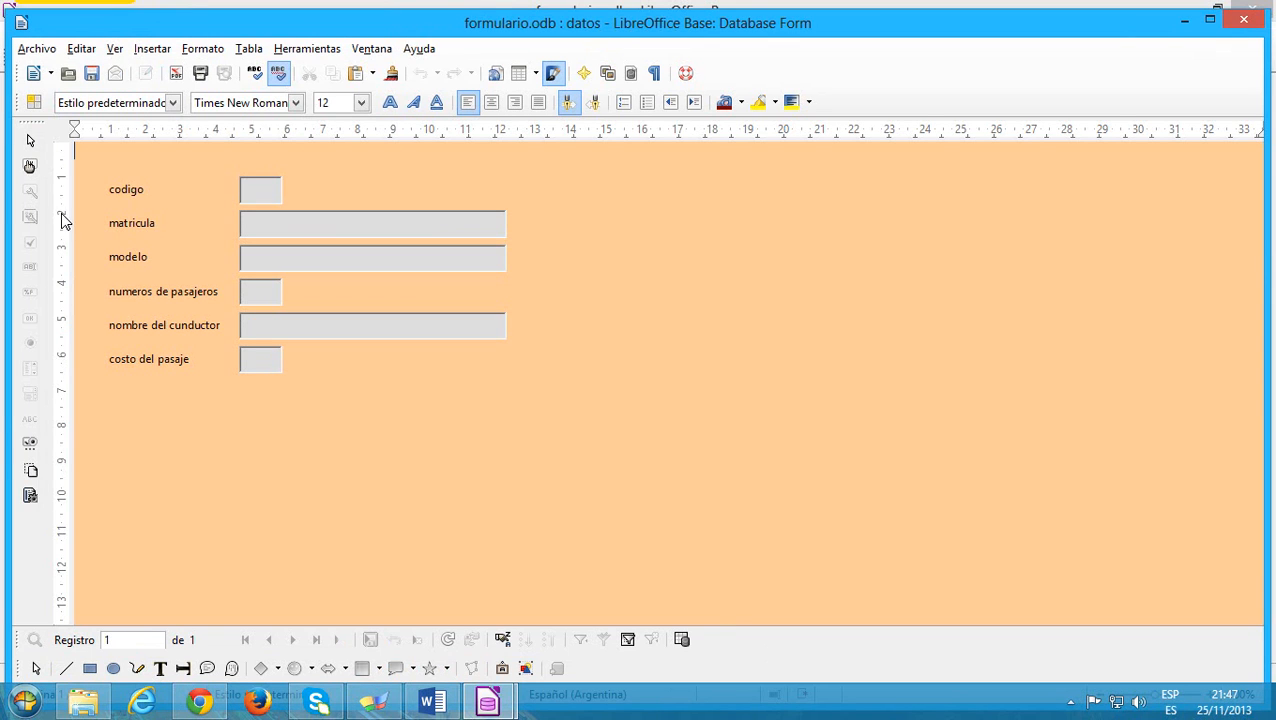
{"action": "left_click", "coordinate": [29, 166]}
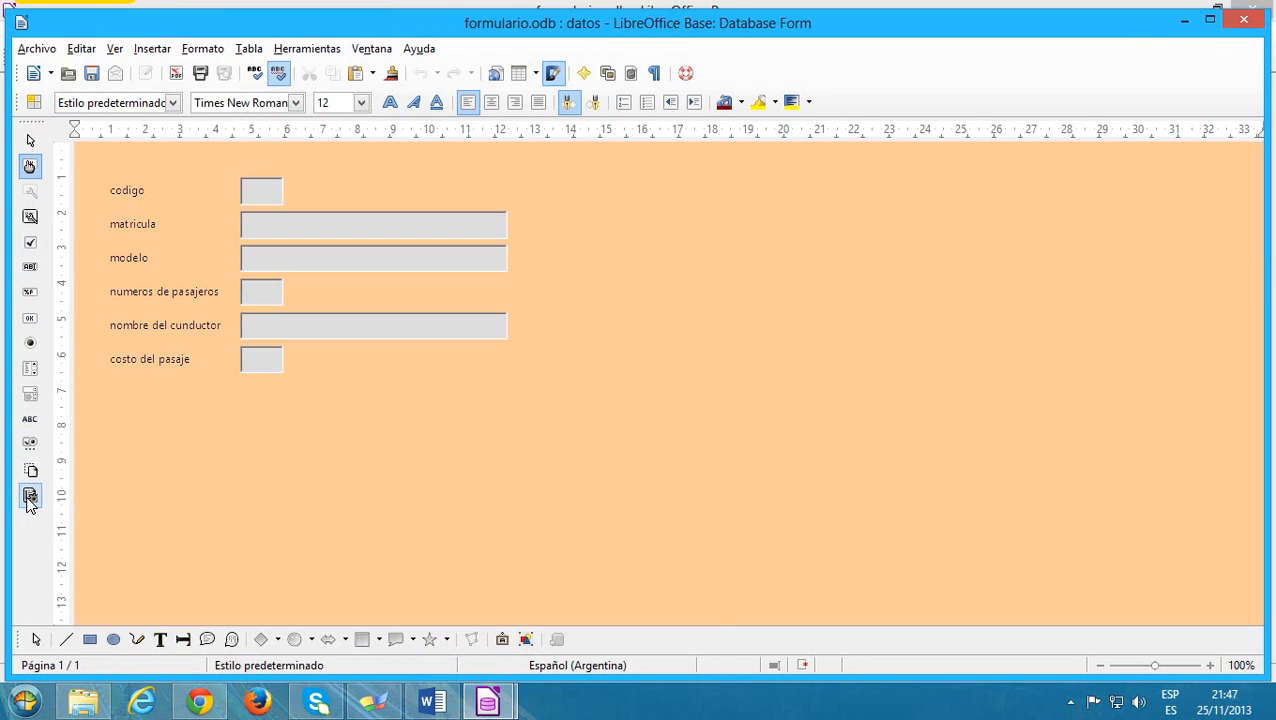
Add a label about 2.8 by 0.8 cm below costo del pasaje and title it ciudad.
{"action": "left_click", "coordinate": [33, 427]}
{"action": "left_click_drag", "start_coordinate": [111, 385], "coordinate": [211, 413]}
{"action": "double_click", "coordinate": [177, 405]}
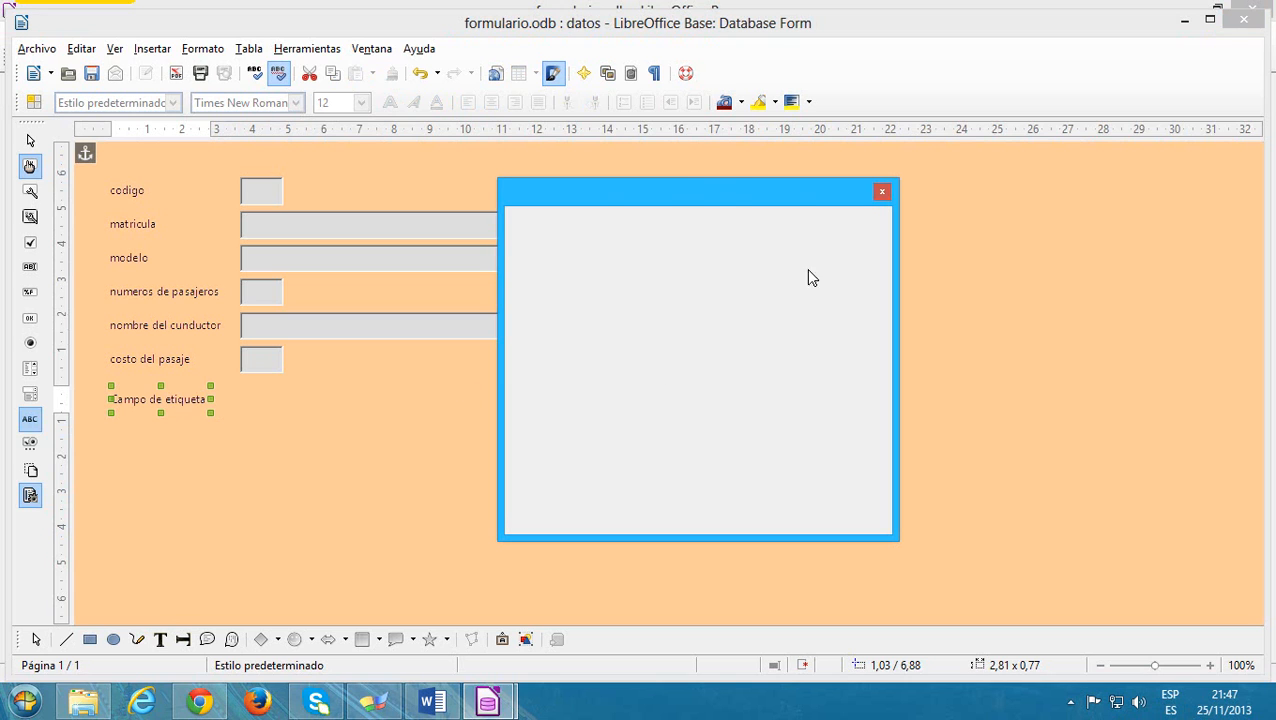
{"action": "left_click", "coordinate": [753, 273]}
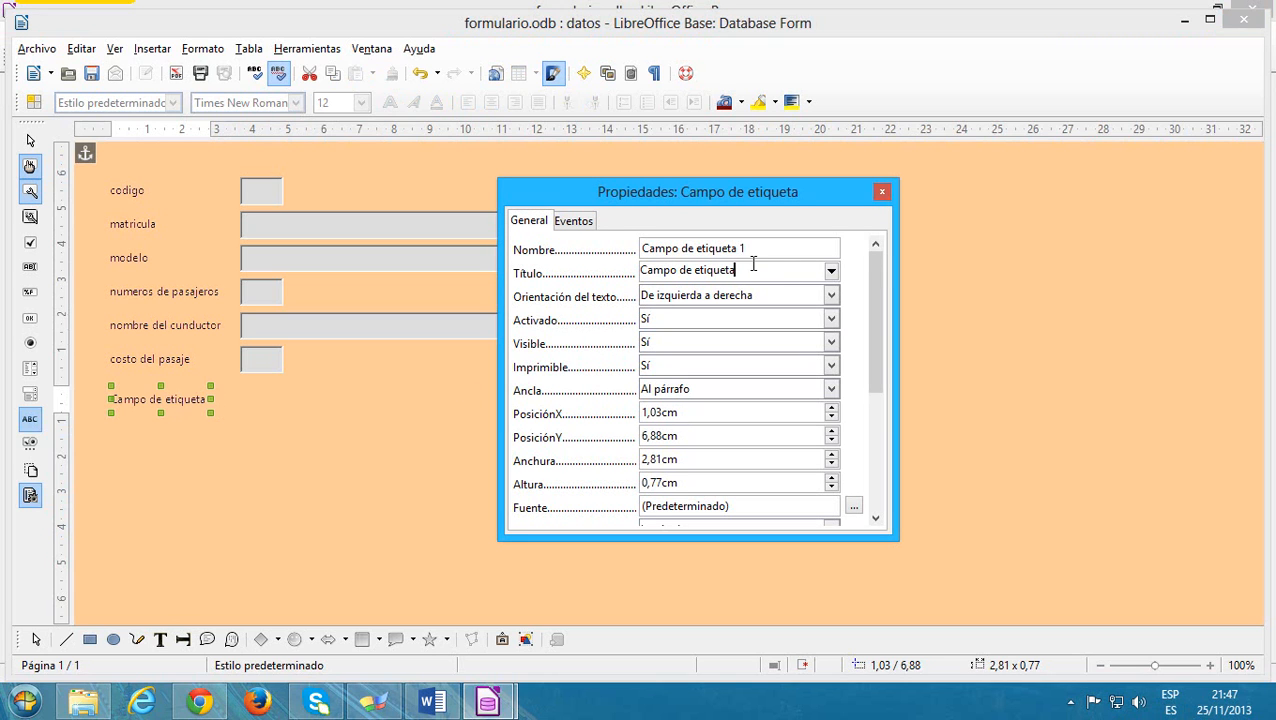
{"action": "key", "text": "BackSpace"}
{"action": "key", "text": "BackSpace"}
{"action": "key", "text": "BackSpace"}
{"action": "key", "text": "BackSpace"}
{"action": "key", "text": "BackSpace"}
{"action": "key", "text": "BackSpace"}
{"action": "key", "text": "BackSpace"}
{"action": "key", "text": "BackSpace"}
{"action": "key", "text": "BackSpace"}
{"action": "key", "text": "BackSpace"}
{"action": "key", "text": "BackSpace"}
{"action": "key", "text": "BackSpace"}
{"action": "key", "text": "BackSpace"}
{"action": "key", "text": "BackSpace"}
{"action": "key", "text": "BackSpace"}
{"action": "key", "text": "BackSpace"}
{"action": "type", "text": "ciudad"}
{"action": "left_click", "coordinate": [882, 191]}
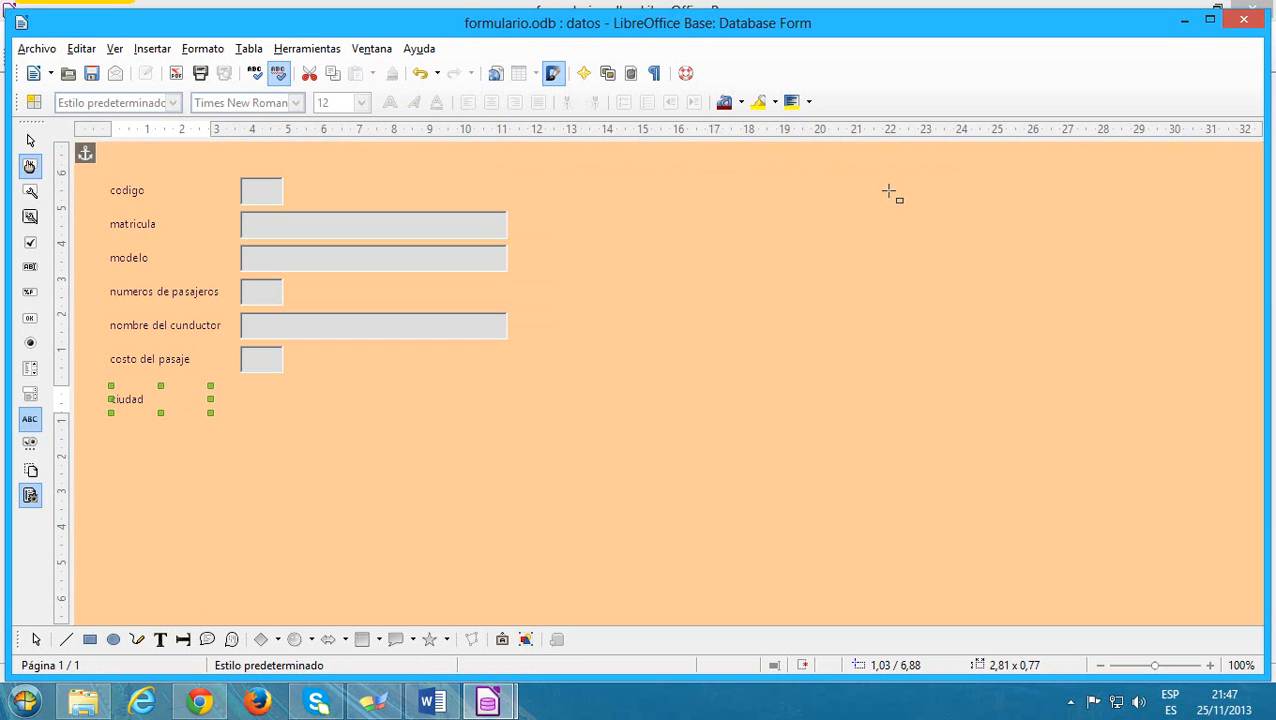
Add a label about 3.5 by 1 cm below the ciudad label and title it kilometros.
{"action": "left_click_drag", "start_coordinate": [110, 436], "coordinate": [235, 471]}
{"action": "double_click", "coordinate": [211, 465]}
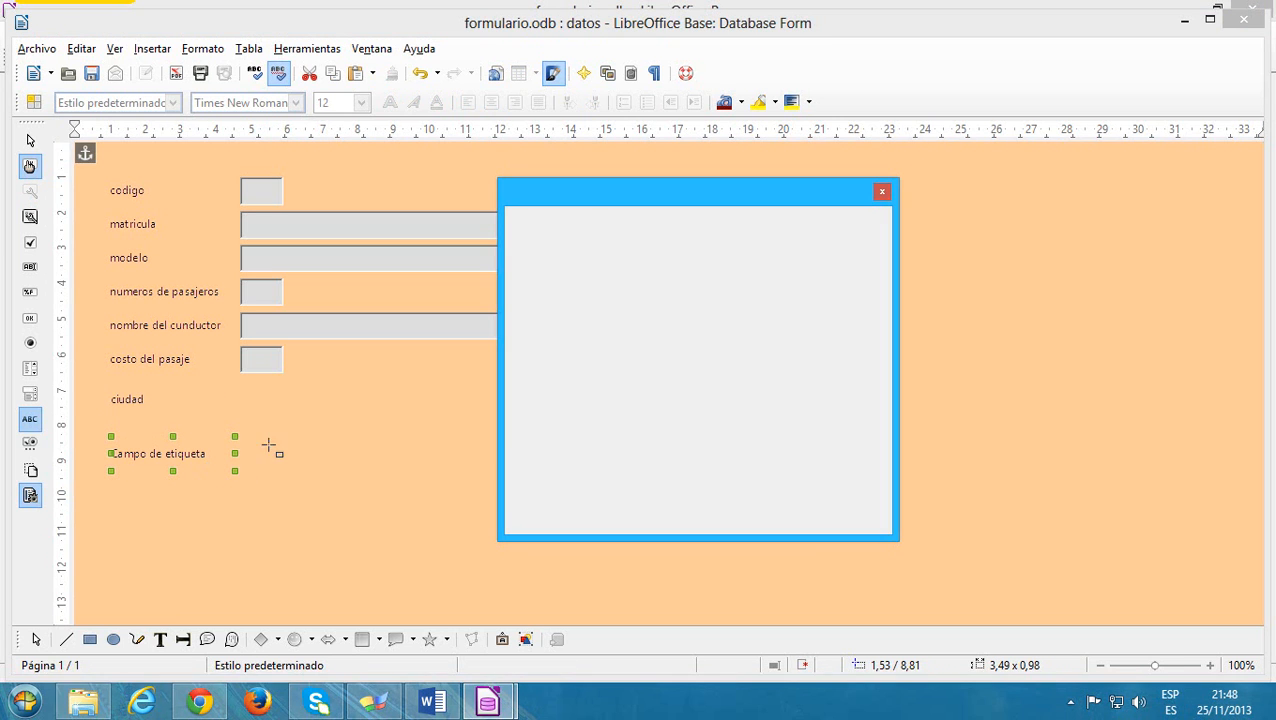
{"action": "left_click", "coordinate": [755, 270]}
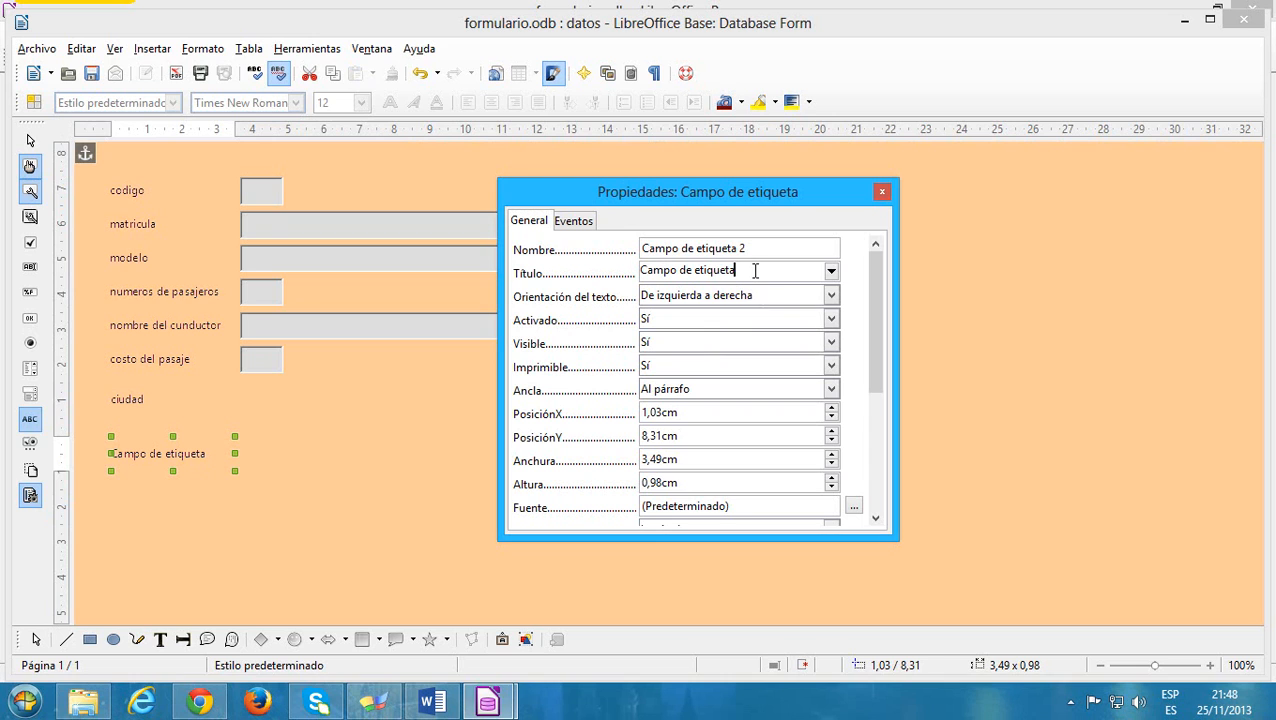
{"action": "key", "text": "BackSpace"}
{"action": "key", "text": "BackSpace"}
{"action": "key", "text": "BackSpace"}
{"action": "key", "text": "BackSpace"}
{"action": "key", "text": "BackSpace"}
{"action": "key", "text": "BackSpace"}
{"action": "key", "text": "BackSpace"}
{"action": "key", "text": "BackSpace"}
{"action": "key", "text": "BackSpace"}
{"action": "key", "text": "BackSpace"}
{"action": "key", "text": "BackSpace"}
{"action": "key", "text": "BackSpace"}
{"action": "key", "text": "BackSpace"}
{"action": "key", "text": "BackSpace"}
{"action": "key", "text": "BackSpace"}
{"action": "key", "text": "BackSpace"}
{"action": "type", "text": "kilometros"}
{"action": "left_click", "coordinate": [882, 191]}
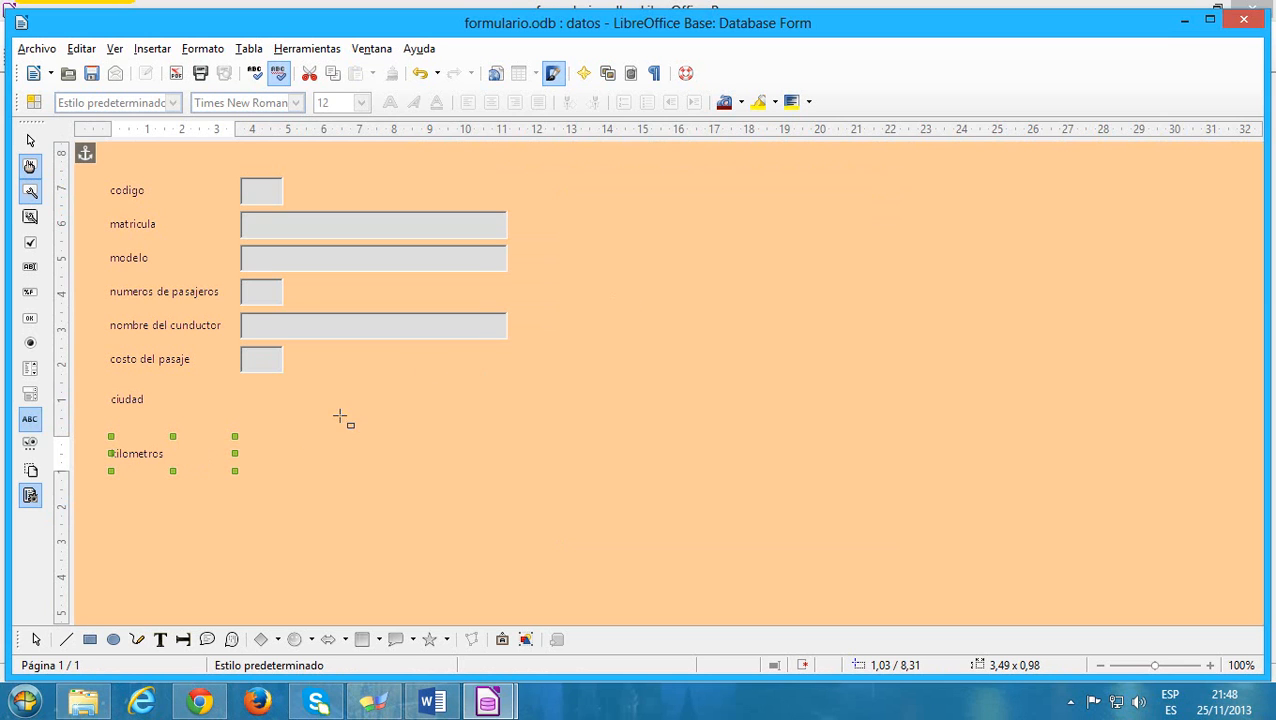
Draw a combo box about 7.9 by 1 cm beside the ciudad label, listing the ciudad field of the cuidad table.
{"action": "left_click", "coordinate": [29, 397]}
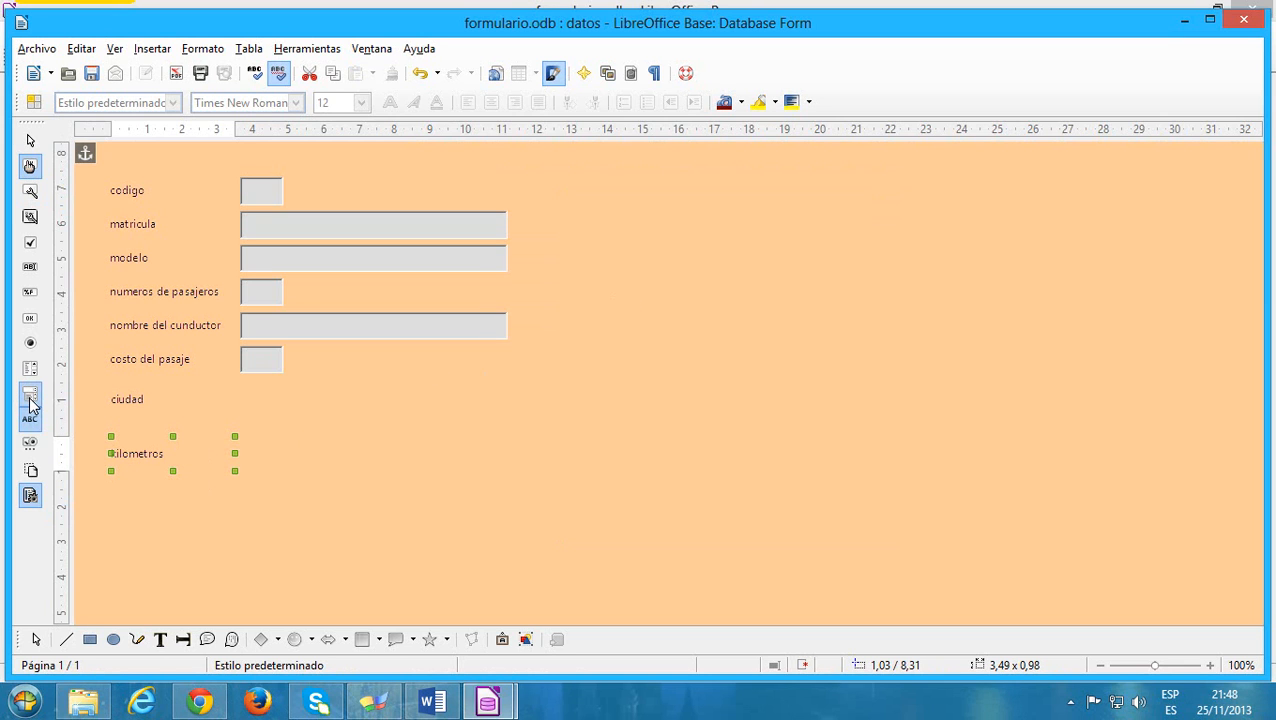
{"action": "left_click_drag", "start_coordinate": [241, 386], "coordinate": [520, 423]}
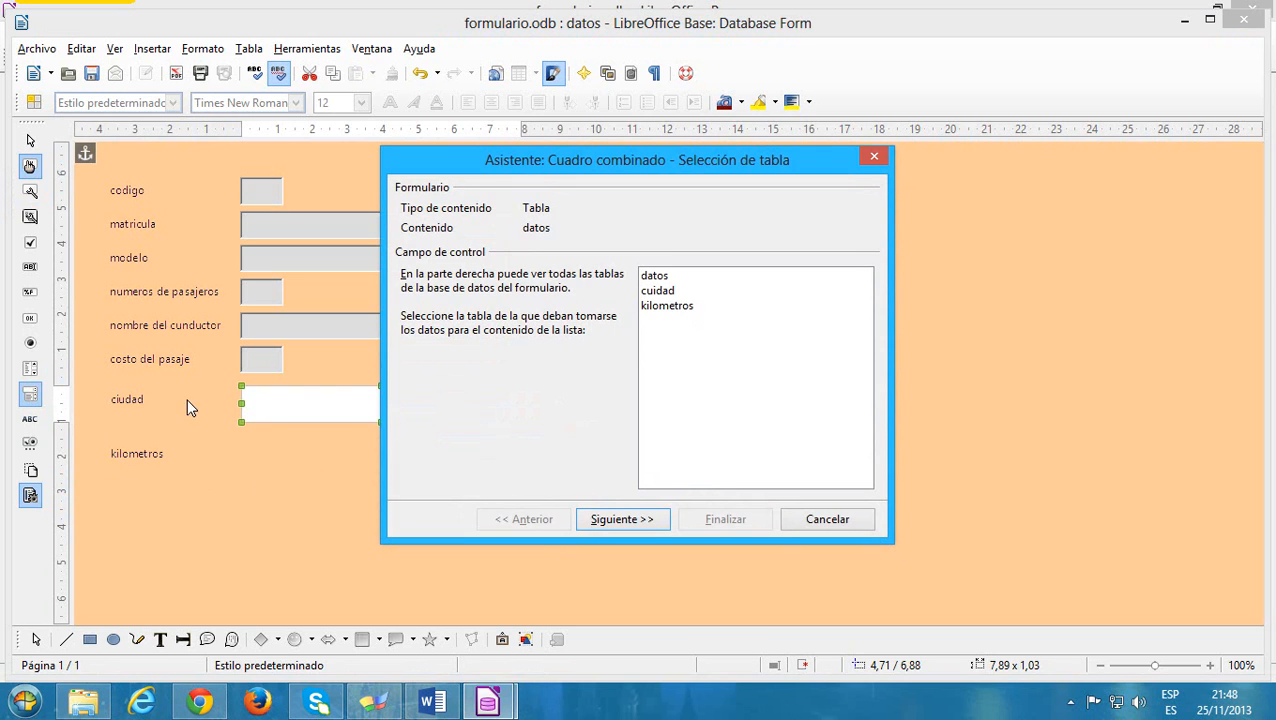
{"action": "left_click", "coordinate": [673, 291]}
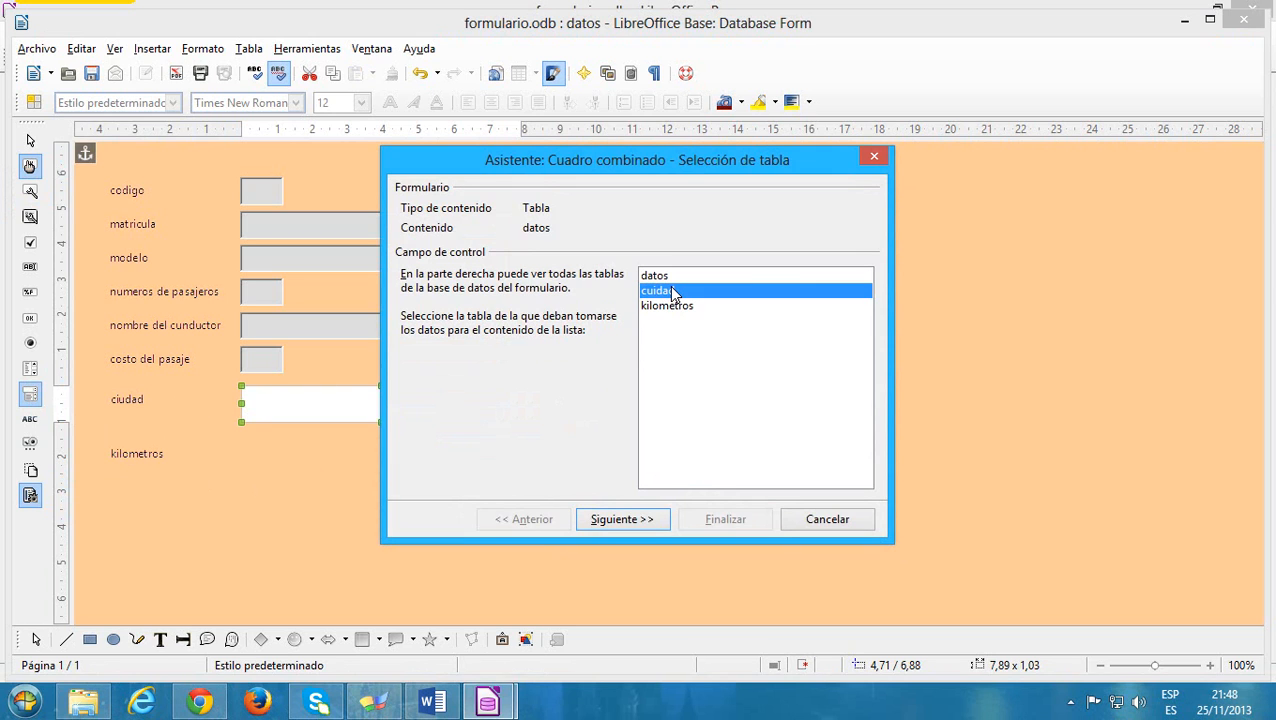
{"action": "left_click", "coordinate": [629, 521]}
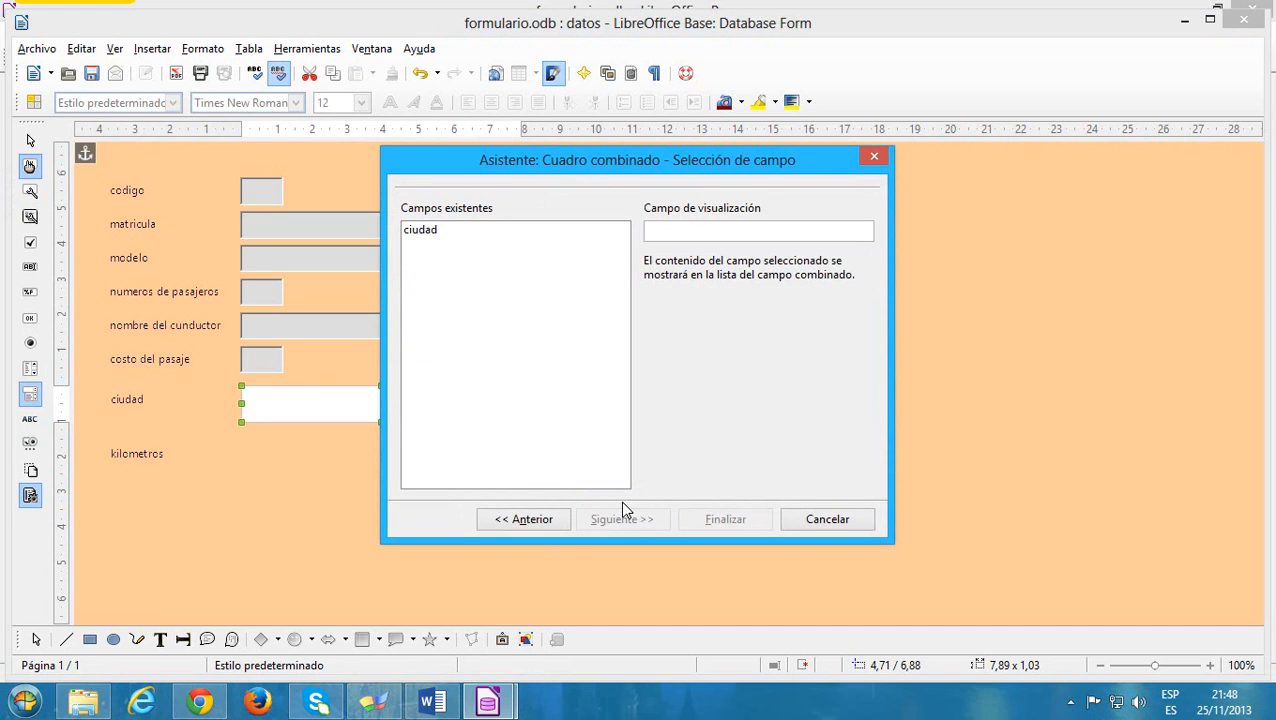
{"action": "left_click", "coordinate": [436, 232]}
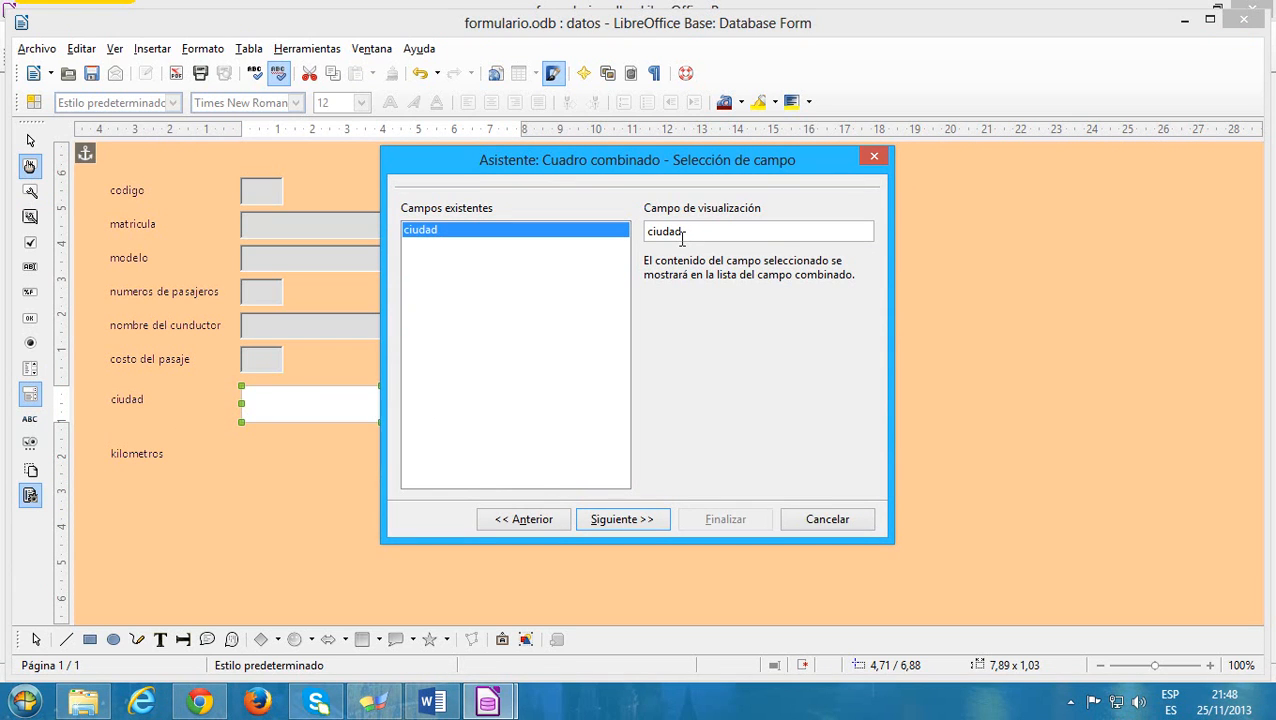
{"action": "left_click", "coordinate": [652, 520]}
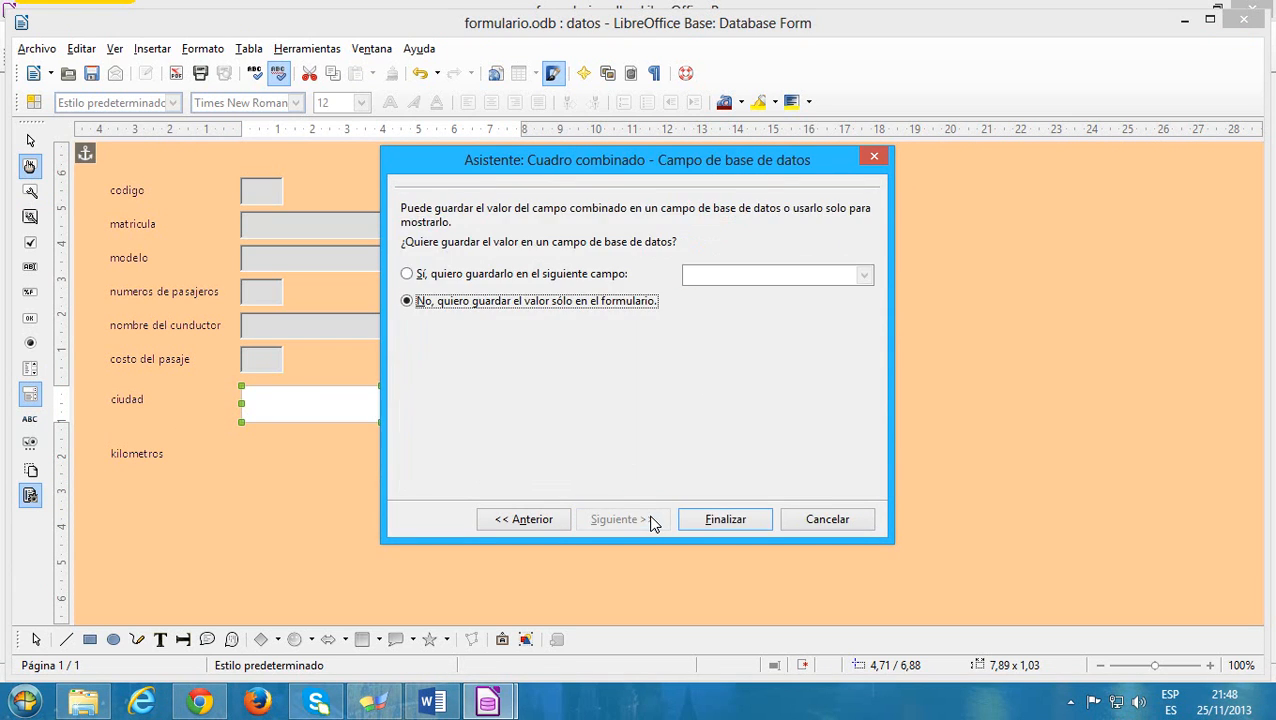
Save the combo box's value in the ciudad database field and finish its wizard.
{"action": "left_click", "coordinate": [500, 279]}
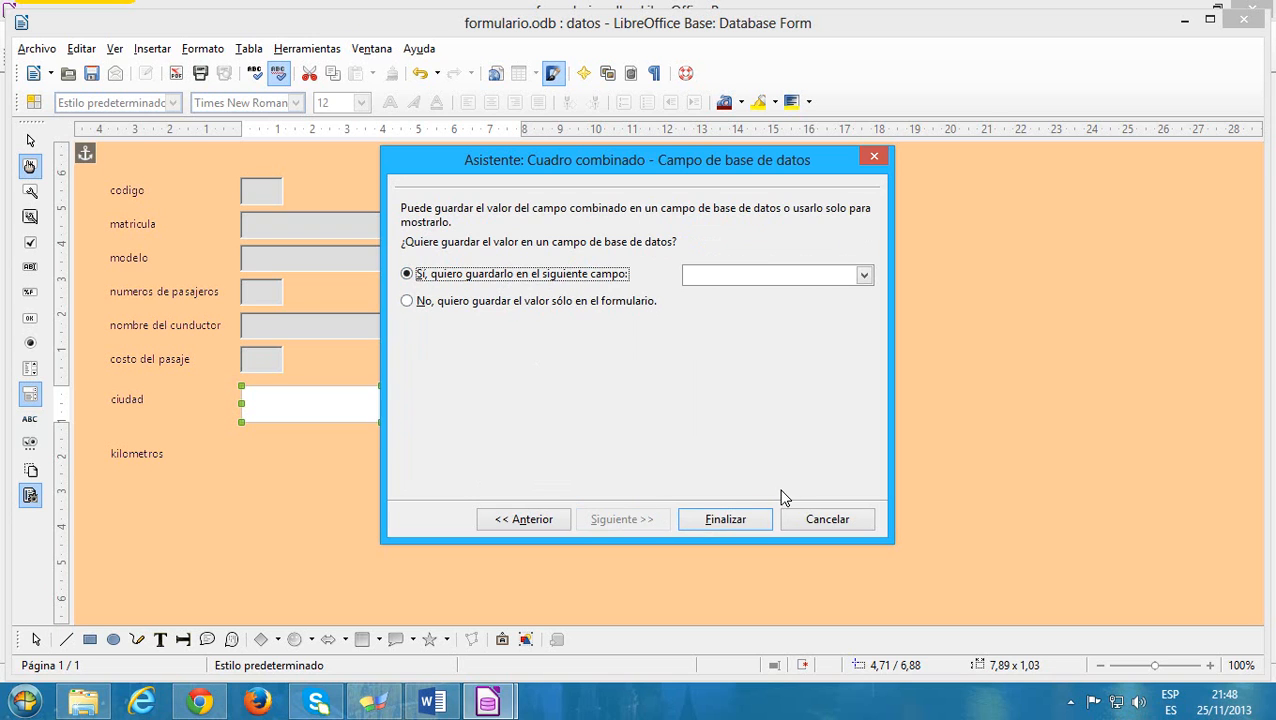
{"action": "left_click", "coordinate": [864, 276]}
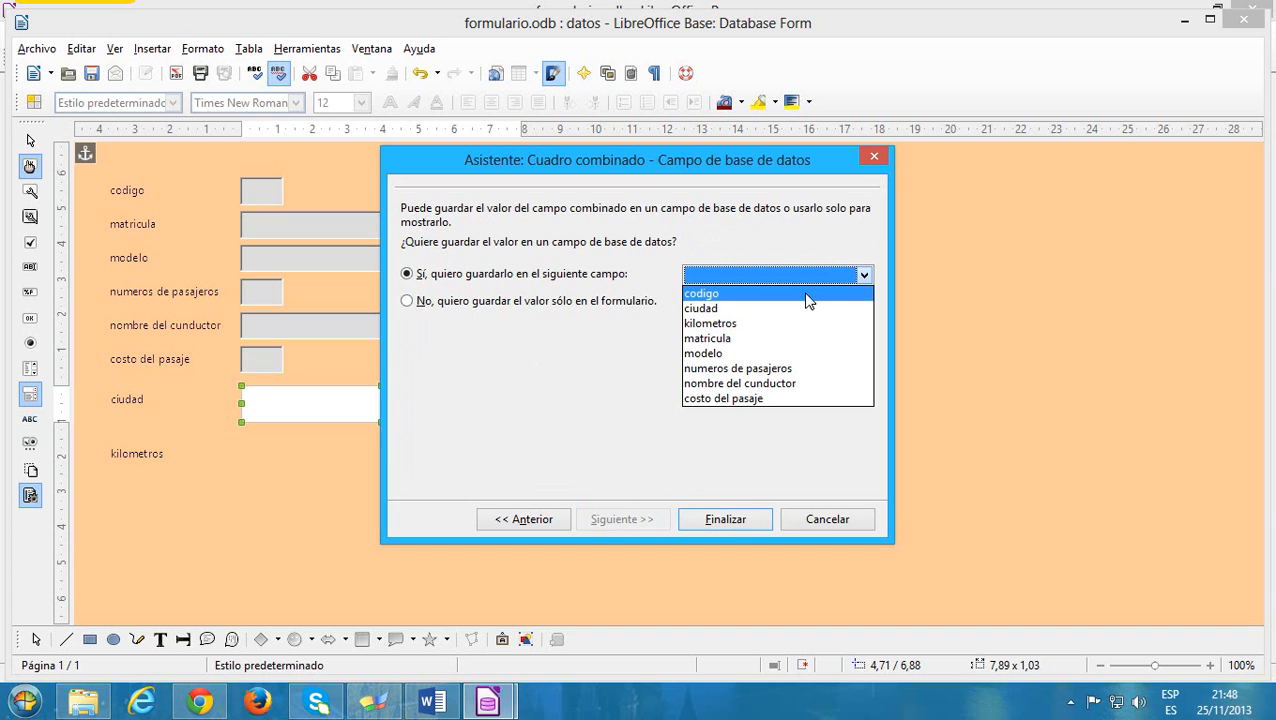
{"action": "left_click", "coordinate": [712, 310]}
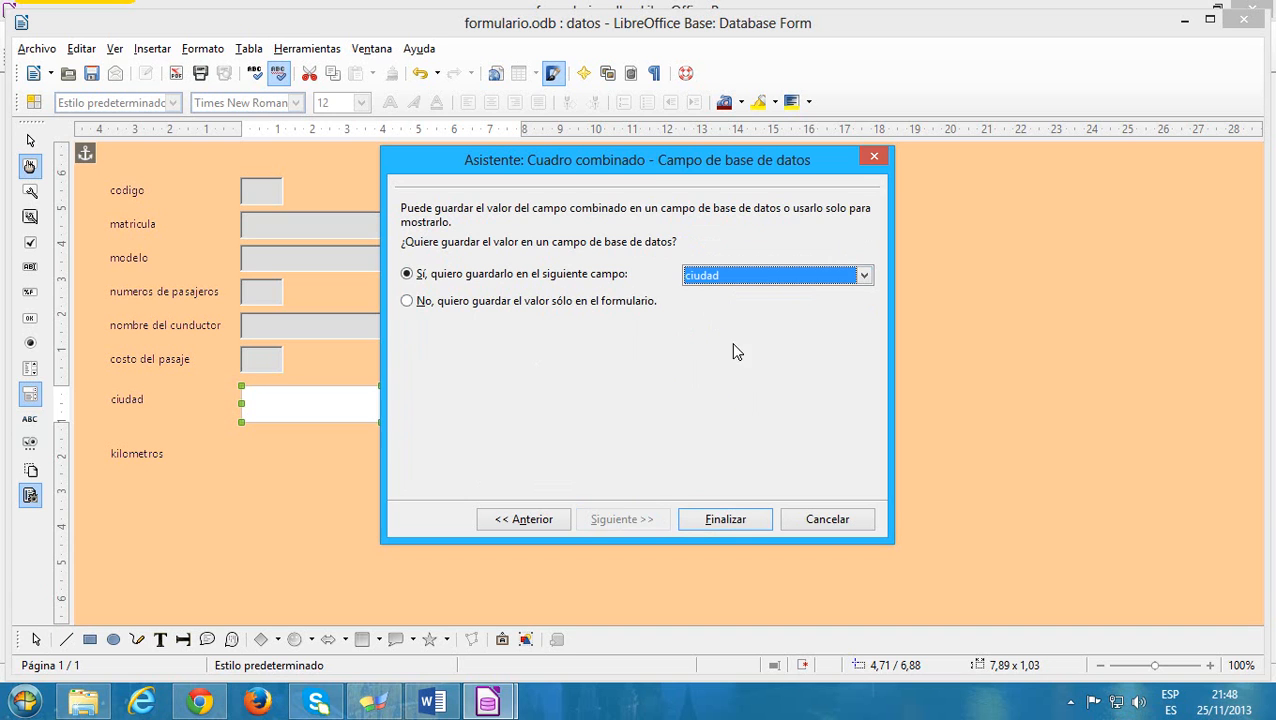
{"action": "left_click", "coordinate": [730, 517]}
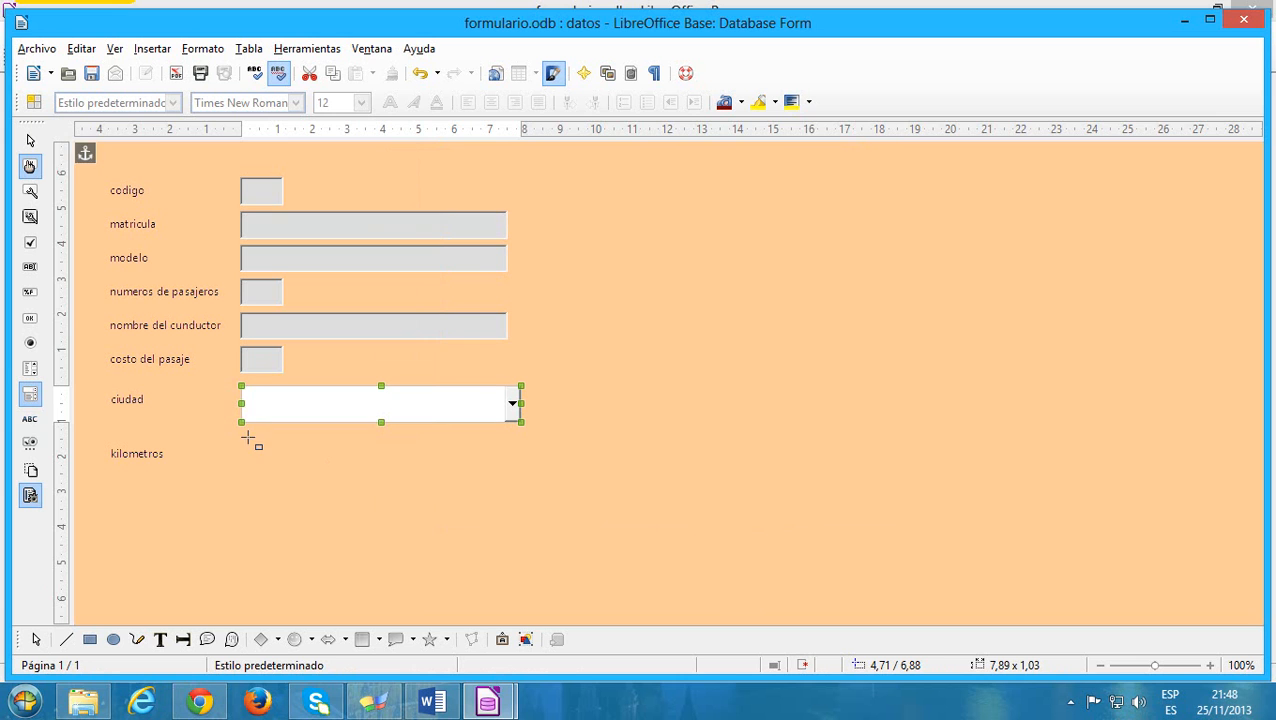
Draw a combo box about 8.4 by 0.8 cm beside the kilometros label, listing the kilometros field of the kilometros table.
{"action": "left_click_drag", "start_coordinate": [236, 436], "coordinate": [531, 462]}
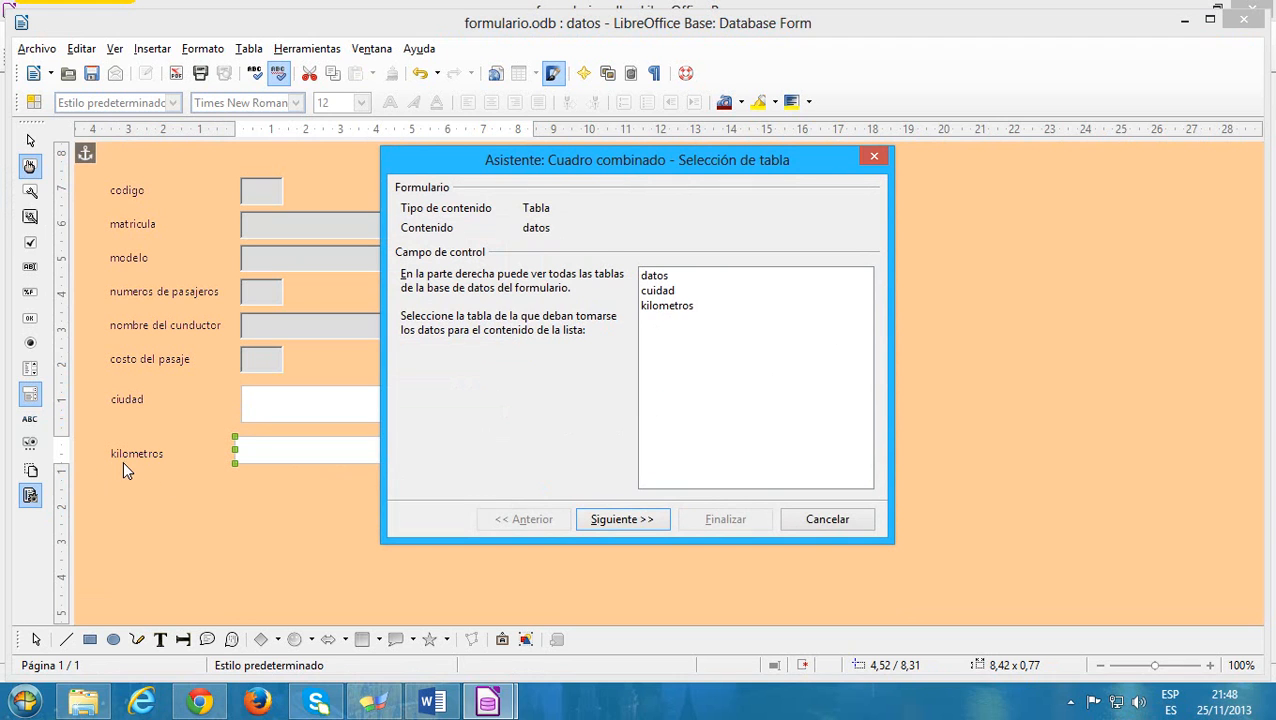
{"action": "left_click", "coordinate": [676, 306]}
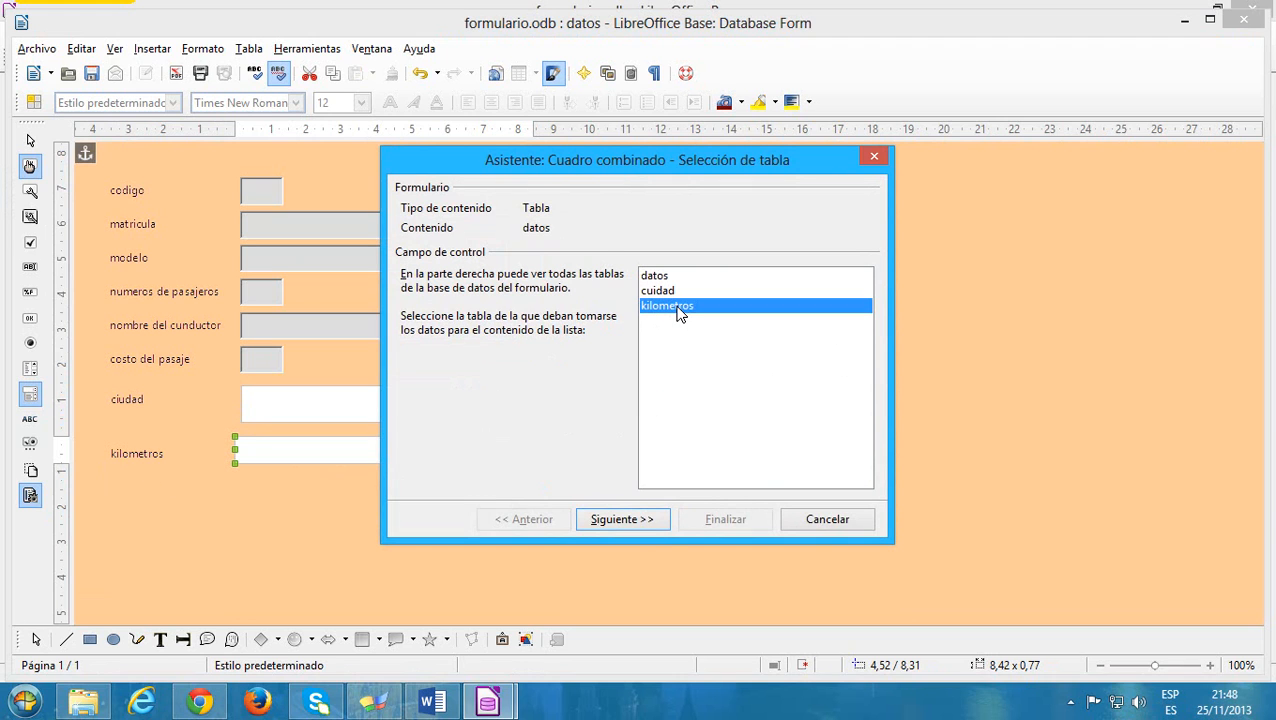
{"action": "left_click", "coordinate": [640, 525]}
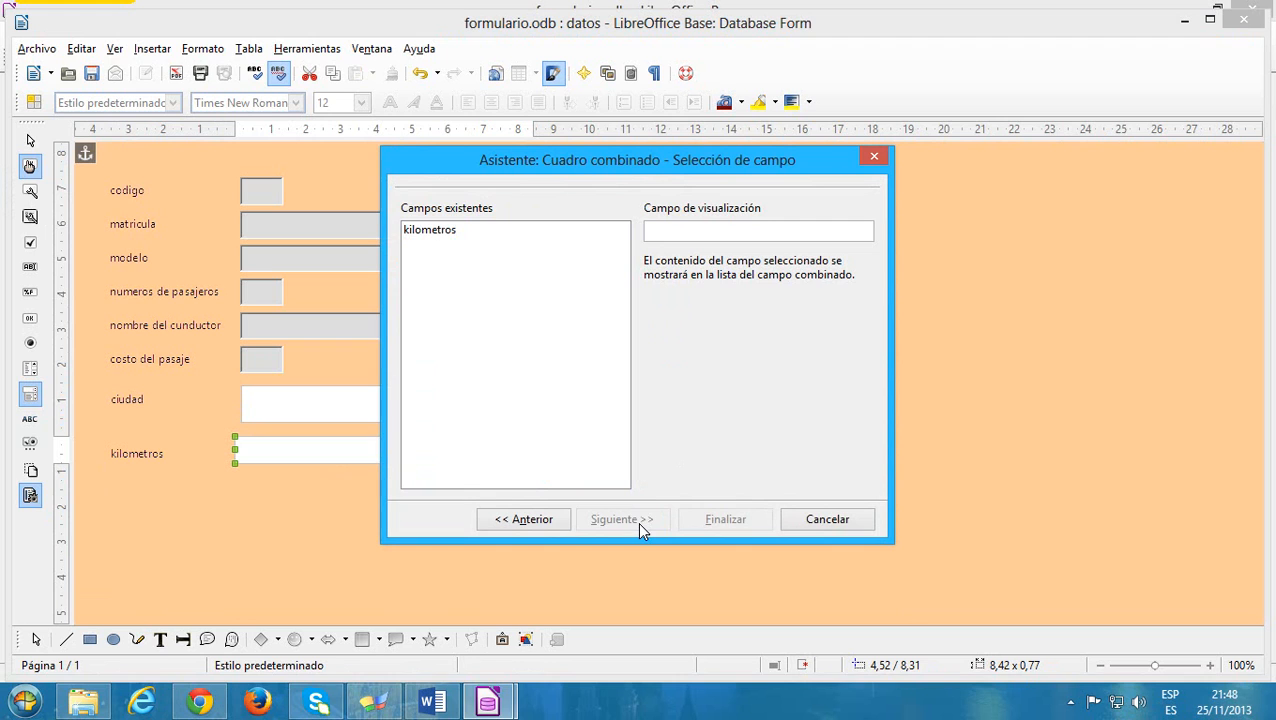
{"action": "left_click", "coordinate": [443, 234]}
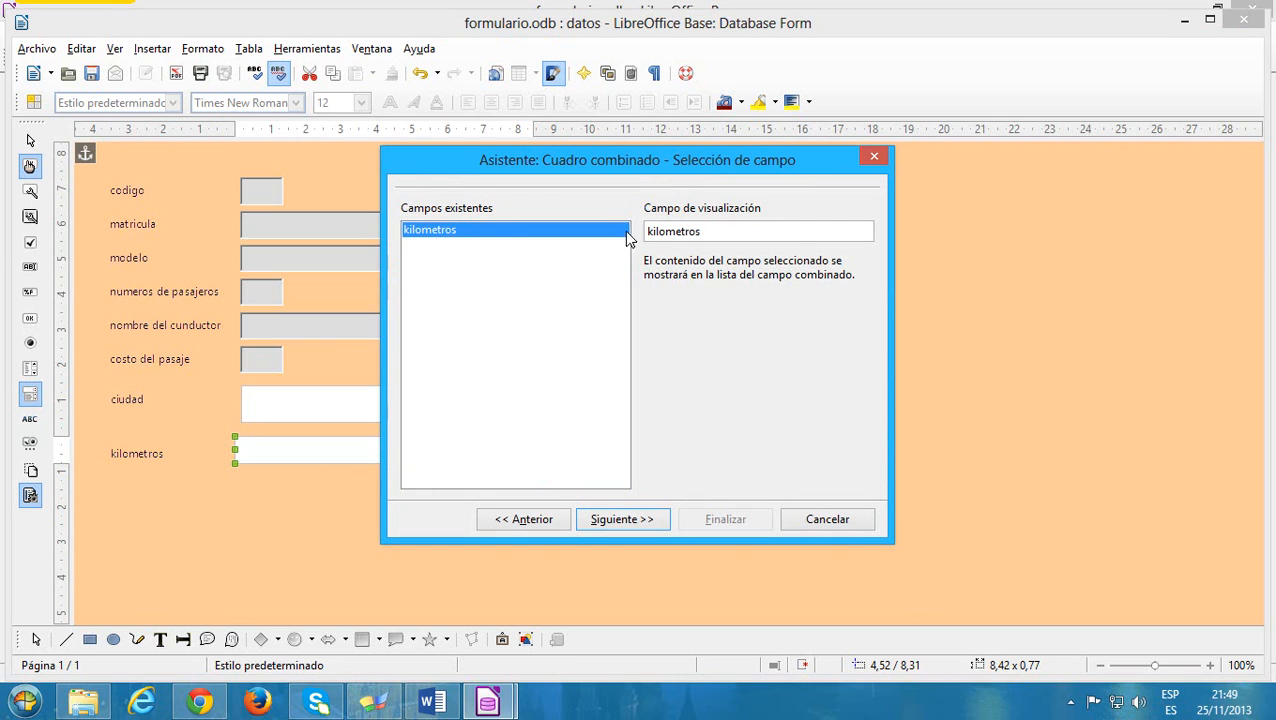
{"action": "left_click", "coordinate": [637, 521]}
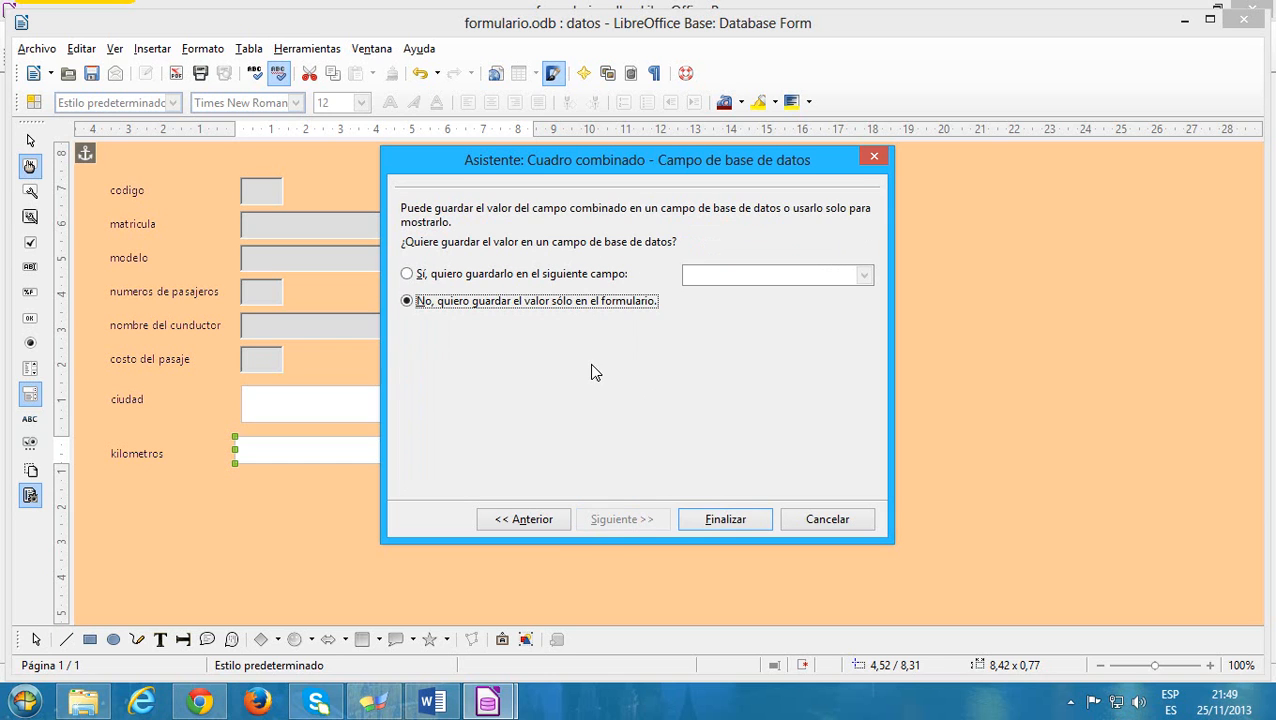
Save the new combo box's value in the kilometros database field and finish its wizard.
{"action": "left_click", "coordinate": [543, 274]}
{"action": "left_click", "coordinate": [866, 276]}
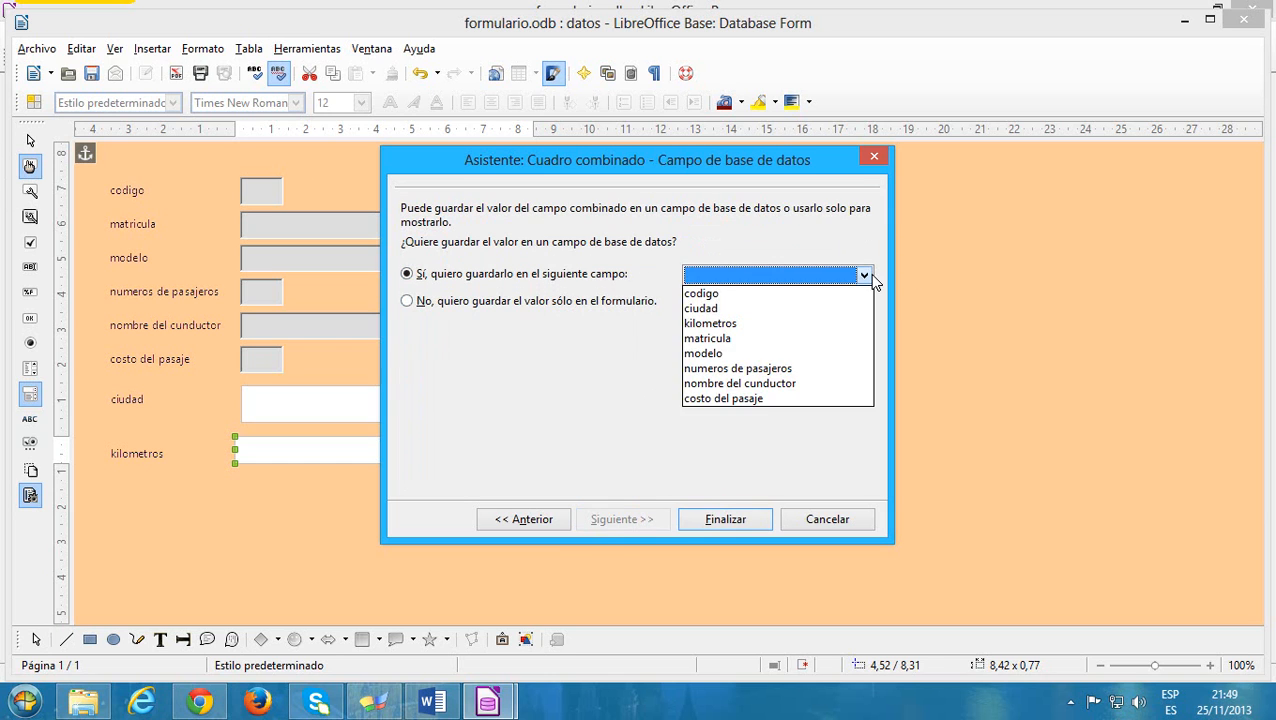
{"action": "left_click", "coordinate": [727, 324]}
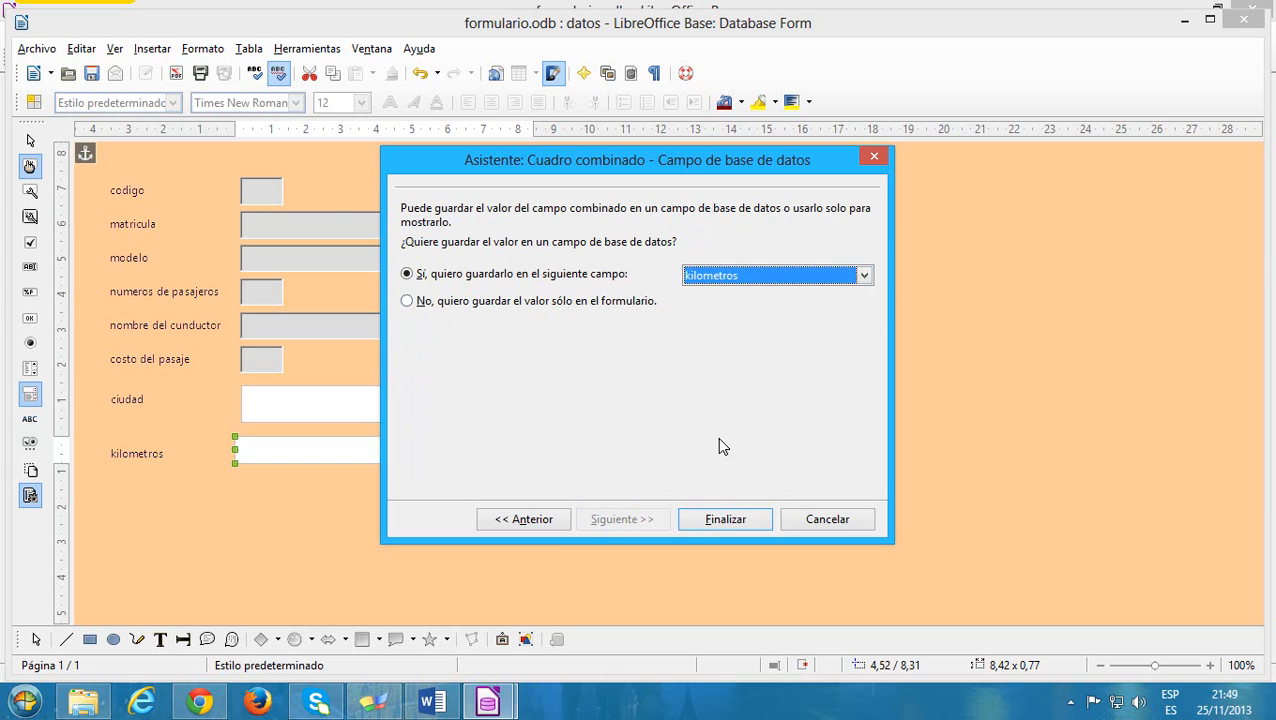
{"action": "left_click", "coordinate": [725, 519]}
Deselect the kilometros combo box and turn off the control wizards and design mode.
{"action": "left_click", "coordinate": [628, 541]}
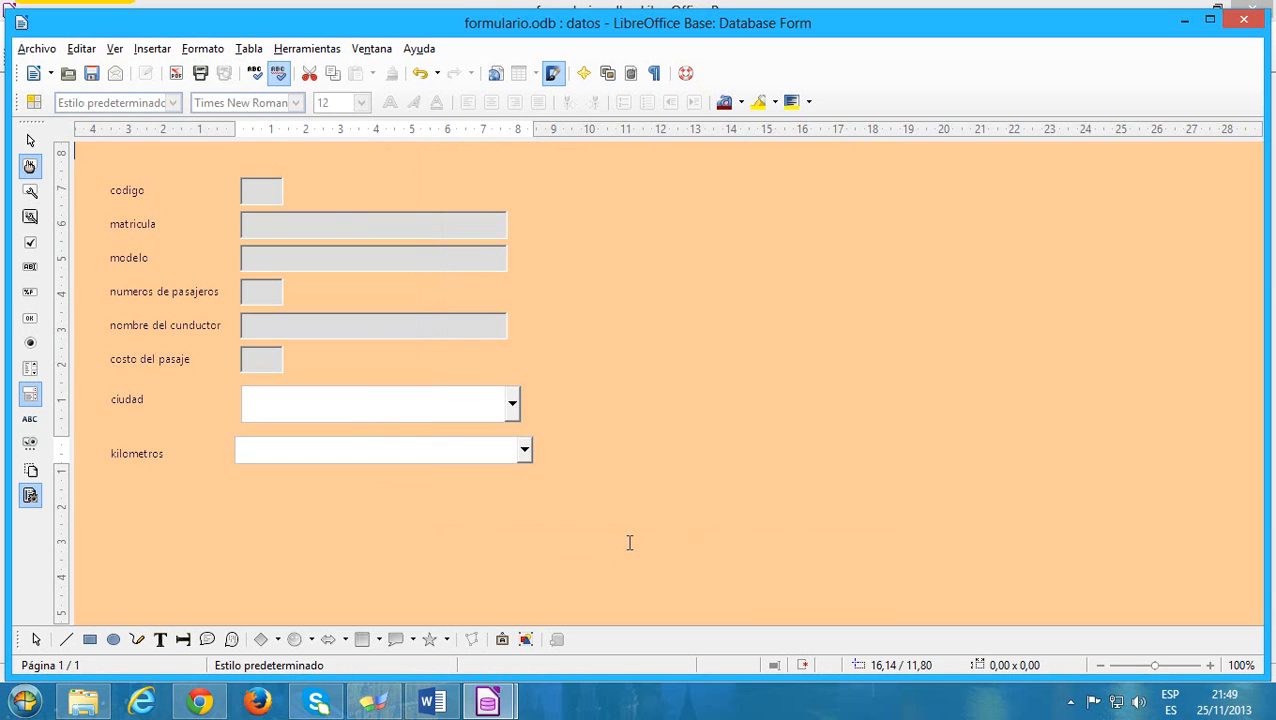
{"action": "left_click", "coordinate": [229, 514]}
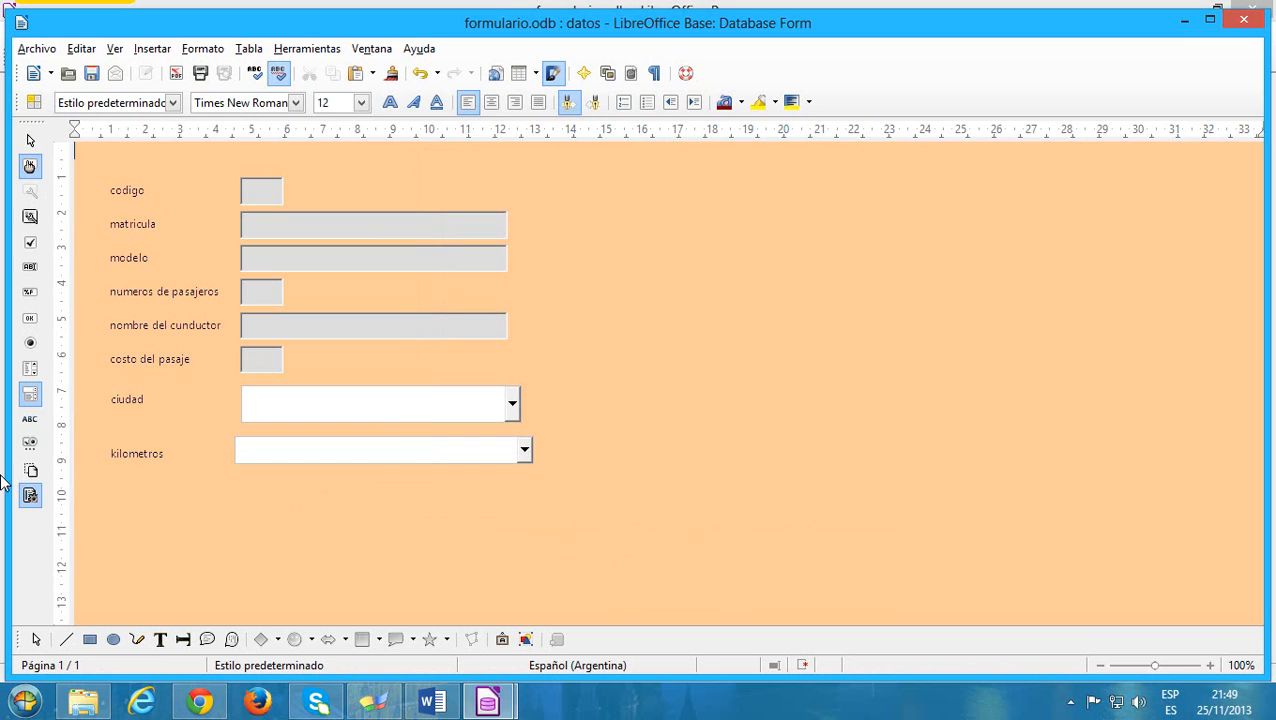
{"action": "left_click", "coordinate": [30, 494]}
{"action": "left_click", "coordinate": [30, 166]}
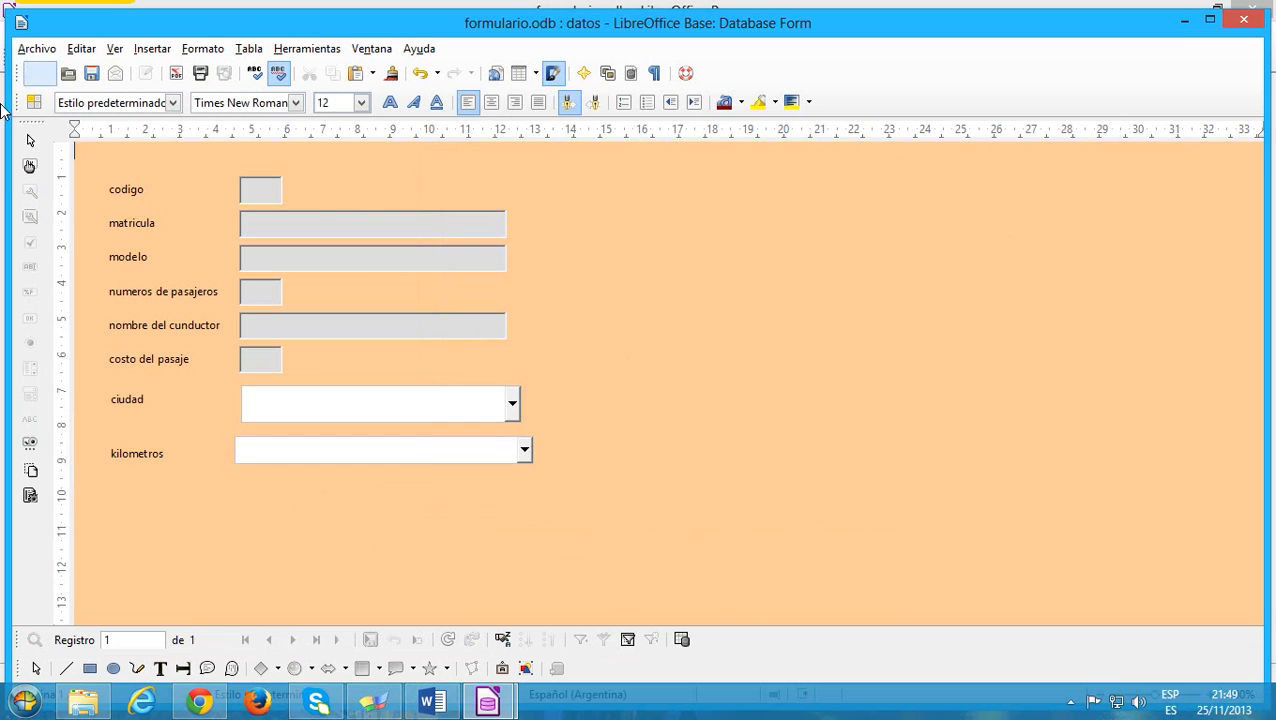
Save a copy of the form as trabajo in the BASE folder, in ODF text document format.
{"action": "left_click", "coordinate": [34, 48]}
{"action": "left_click", "coordinate": [127, 231]}
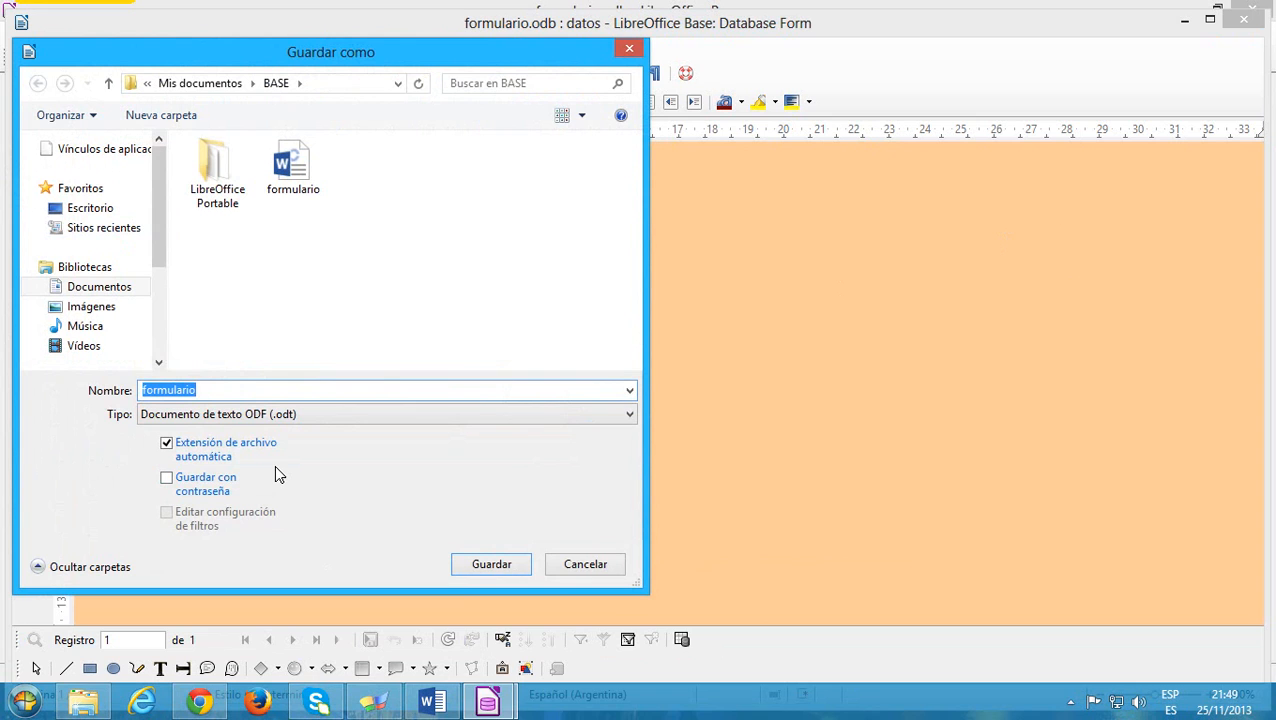
{"action": "key", "text": "BackSpace"}
{"action": "type", "text": "trabajo"}
{"action": "left_click", "coordinate": [498, 567]}
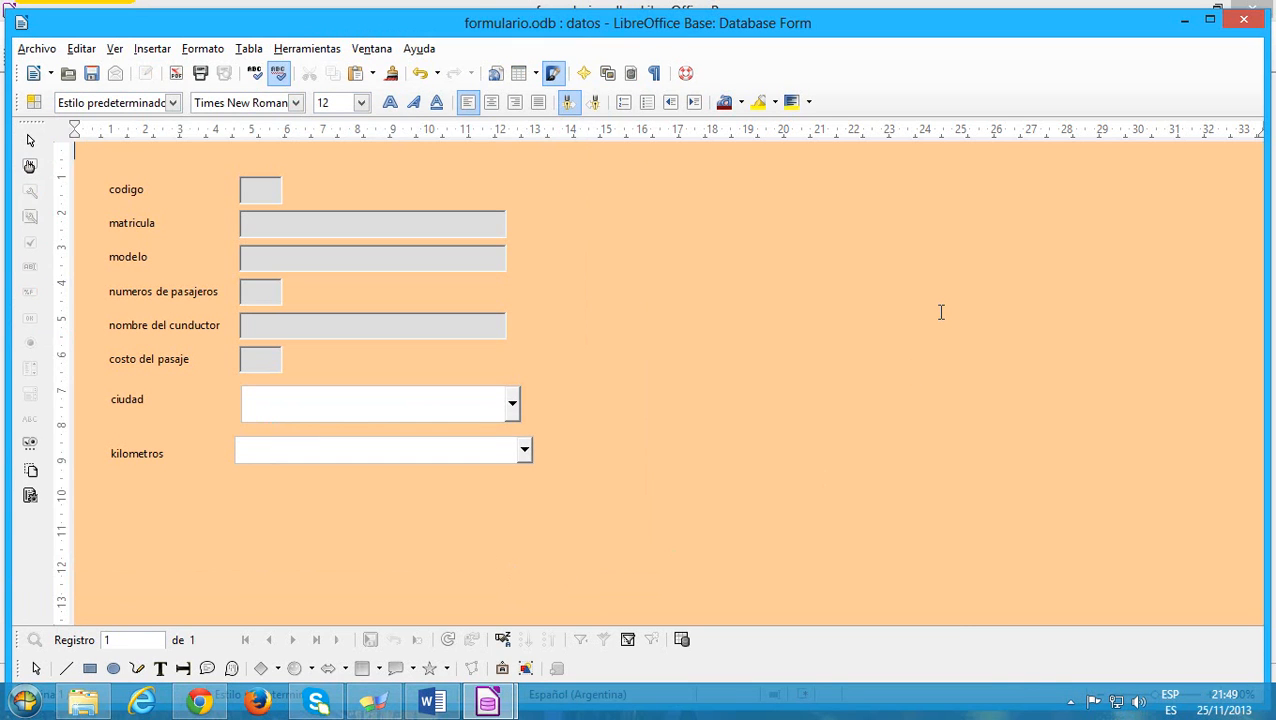
Maximize the form window, and minimize it to return to the formulario.odb database window.
{"action": "left_click_drag", "start_coordinate": [1245, 10], "coordinate": [1245, 13]}
{"action": "left_click", "coordinate": [1245, 24]}
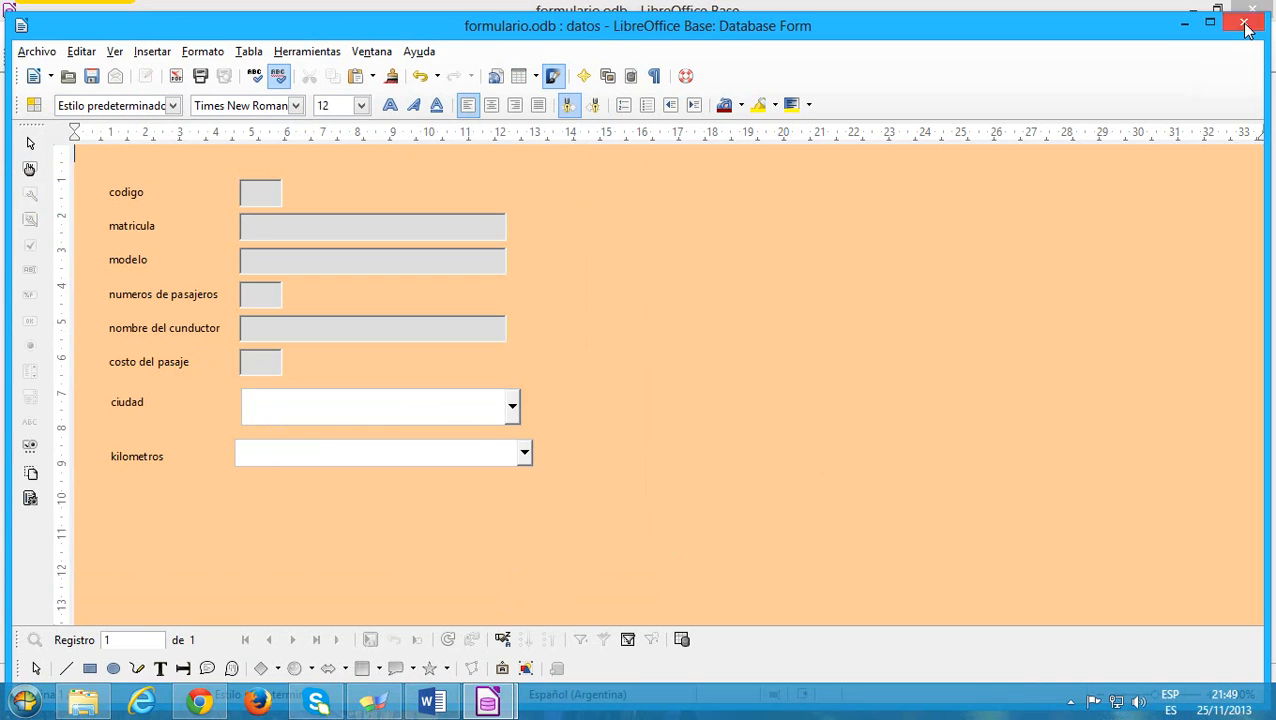
{"action": "left_click", "coordinate": [1245, 24]}
{"action": "left_click", "coordinate": [1245, 24]}
{"action": "left_click", "coordinate": [1245, 24]}
{"action": "left_click", "coordinate": [1210, 22]}
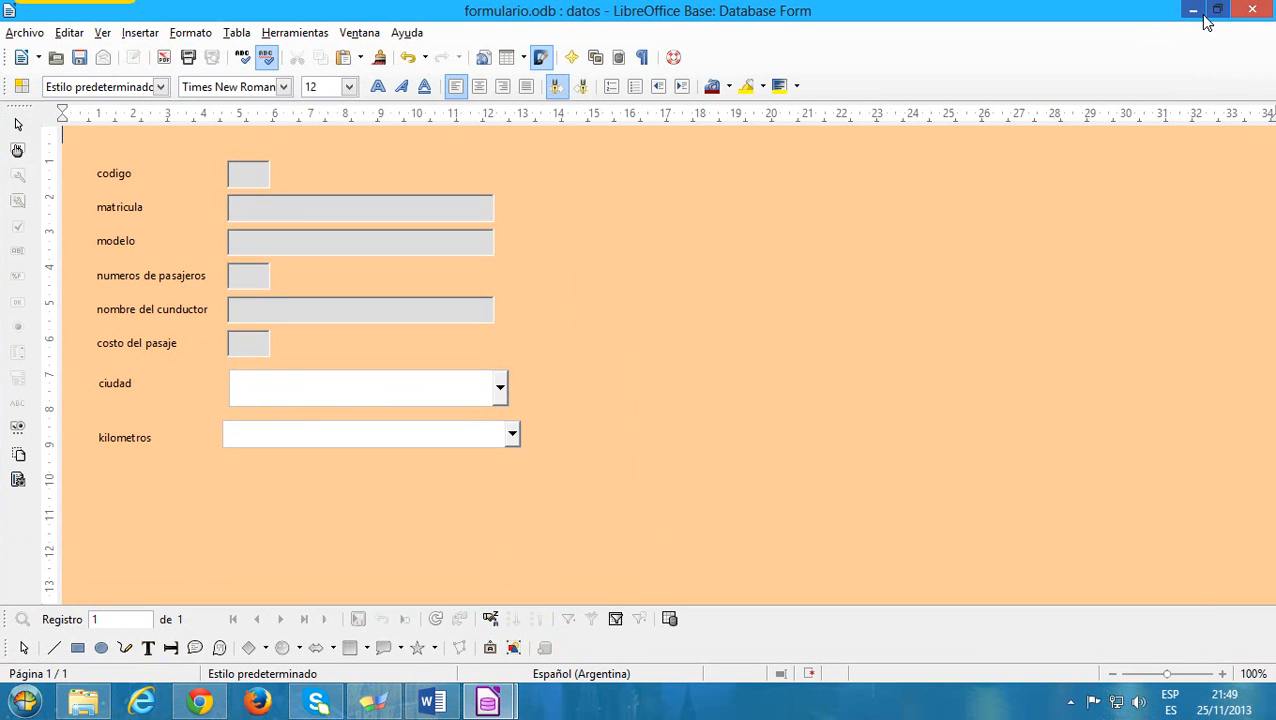
{"action": "left_click", "coordinate": [1195, 14]}
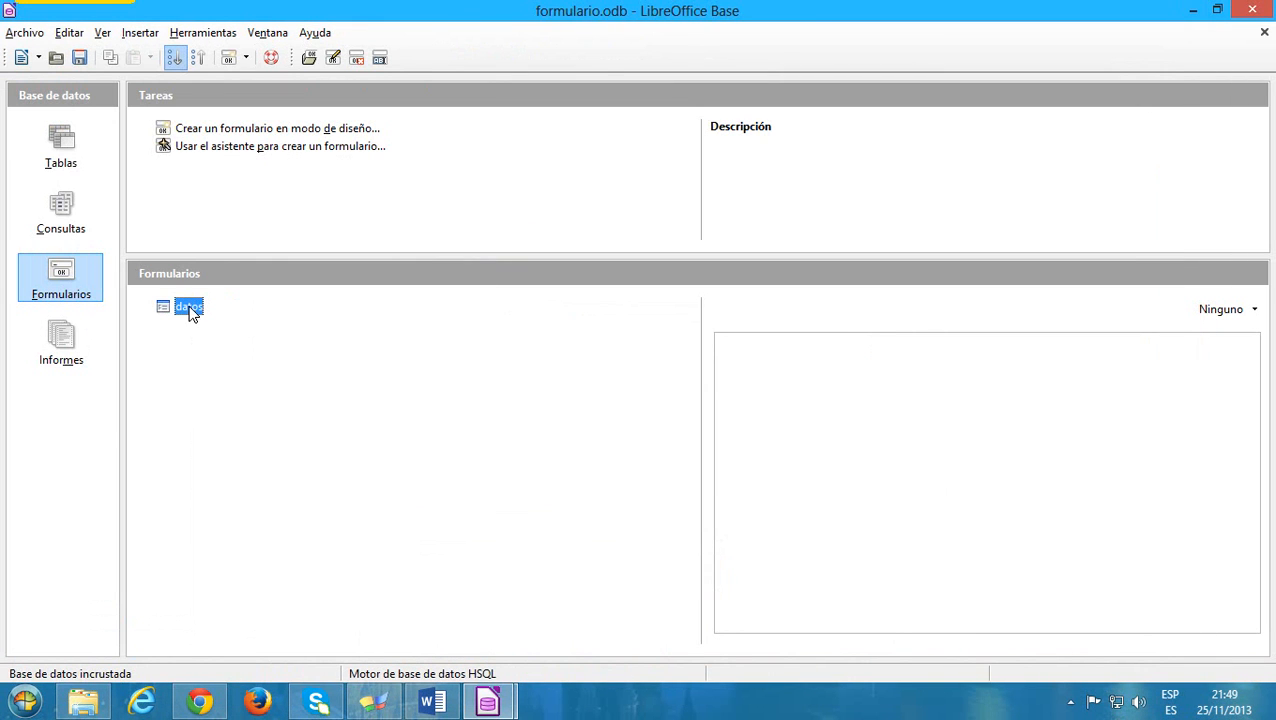
Open the datos form and try to close its window to return to the formulario.odb database window.
{"action": "double_click", "coordinate": [189, 308]}
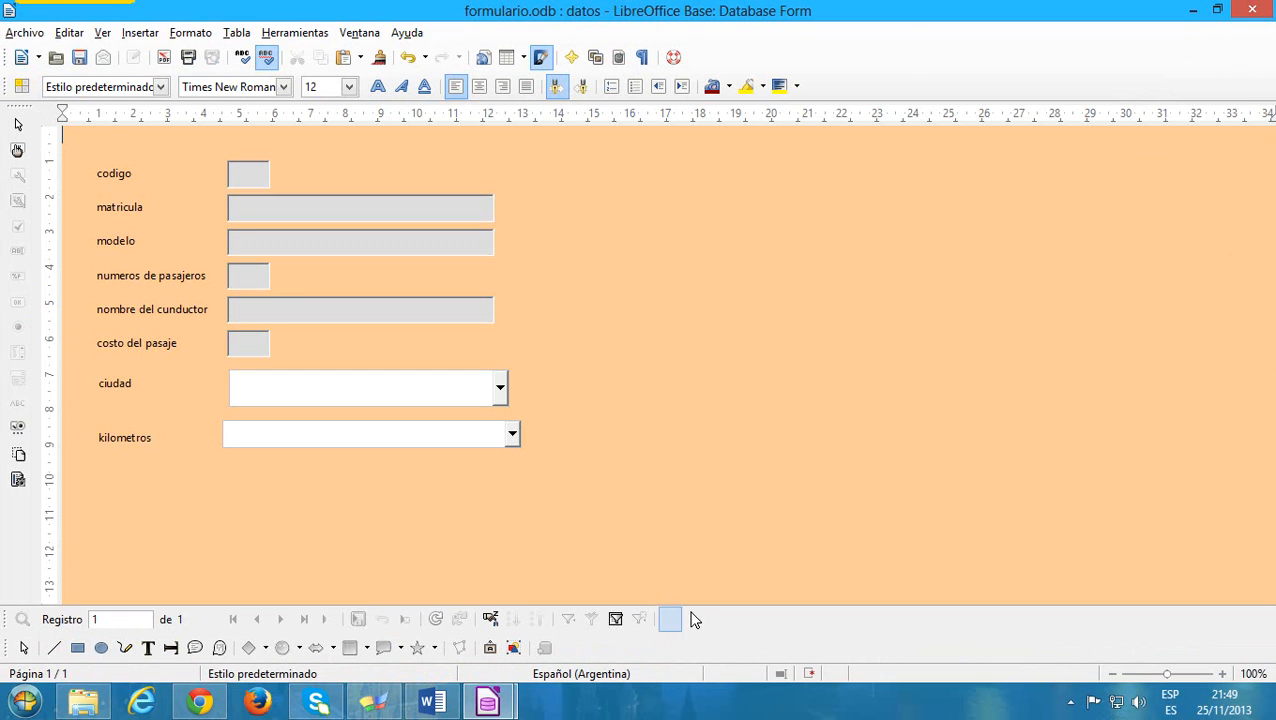
{"action": "mouse_move", "coordinate": [487, 703]}
{"action": "right_click", "coordinate": [566, 650]}
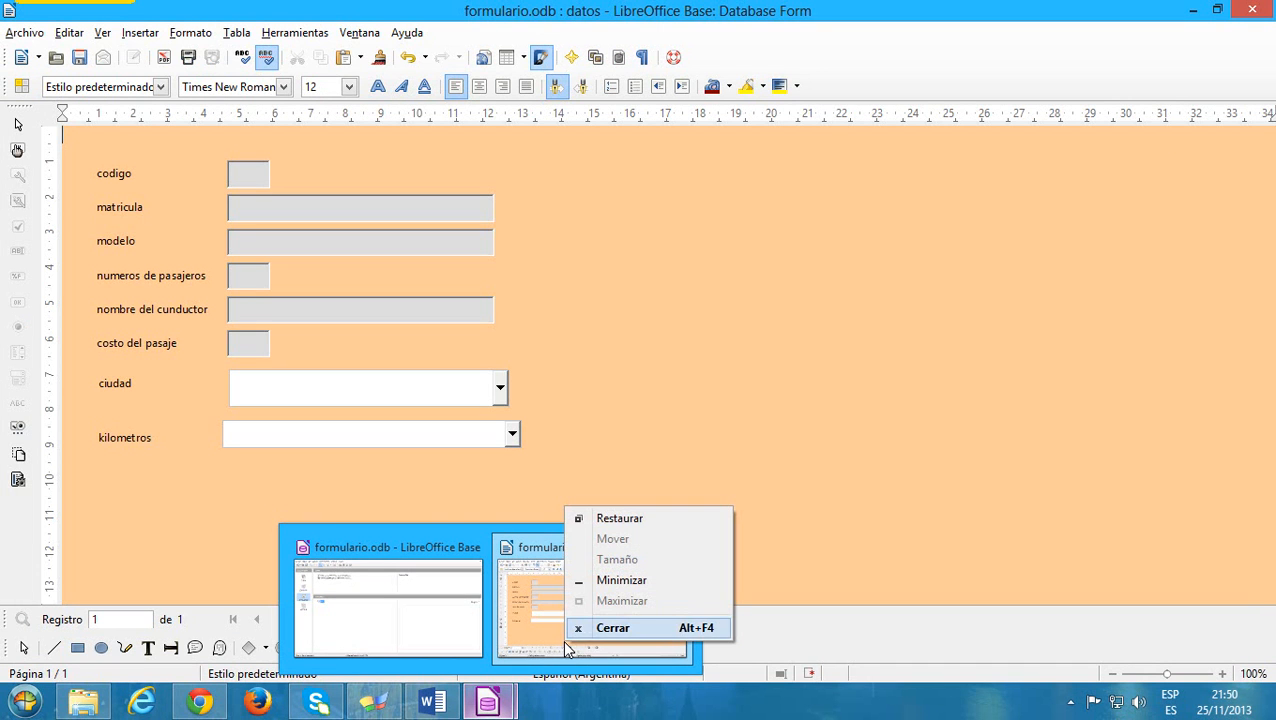
{"action": "left_click", "coordinate": [594, 632]}
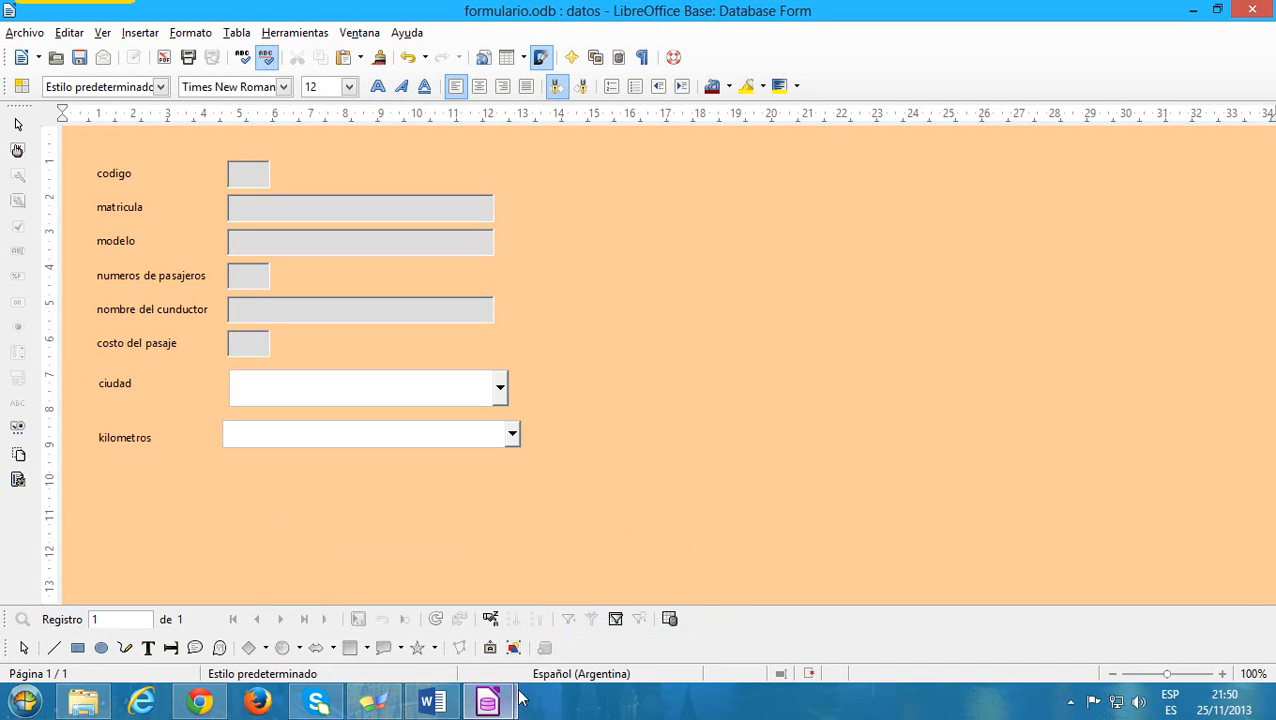
{"action": "left_click", "coordinate": [504, 697]}
{"action": "right_click", "coordinate": [590, 643]}
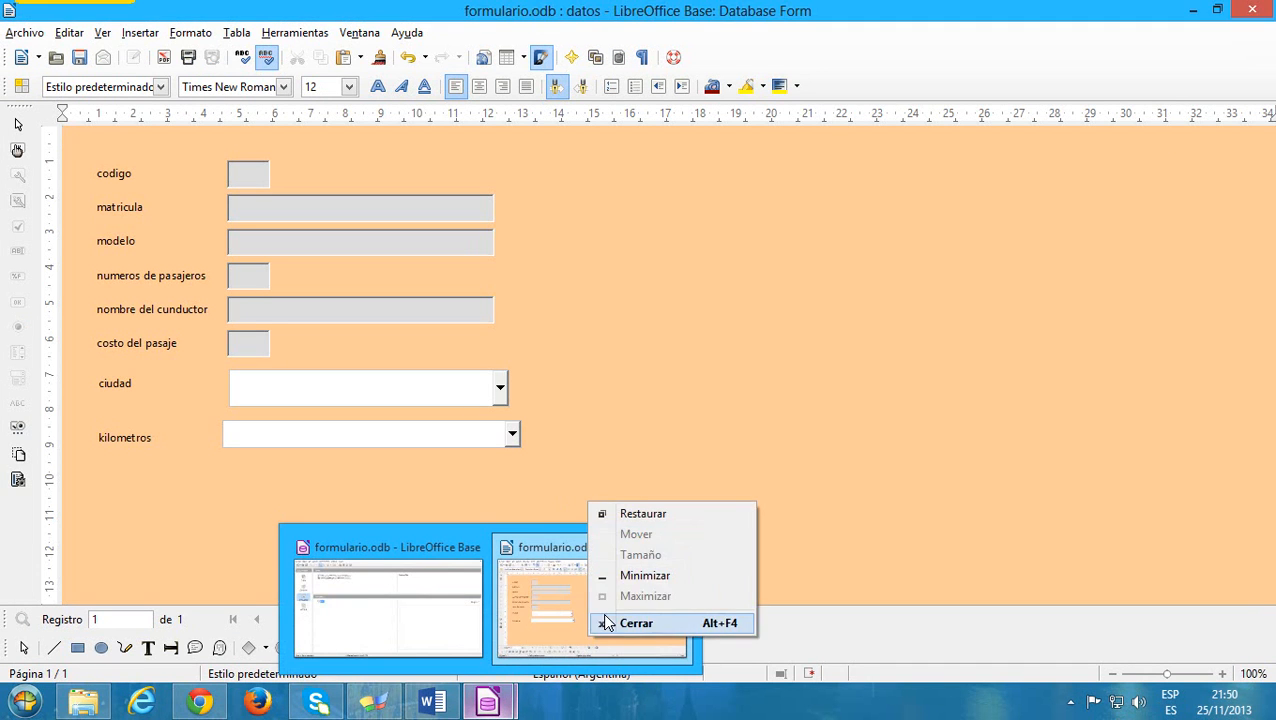
{"action": "left_click", "coordinate": [606, 626]}
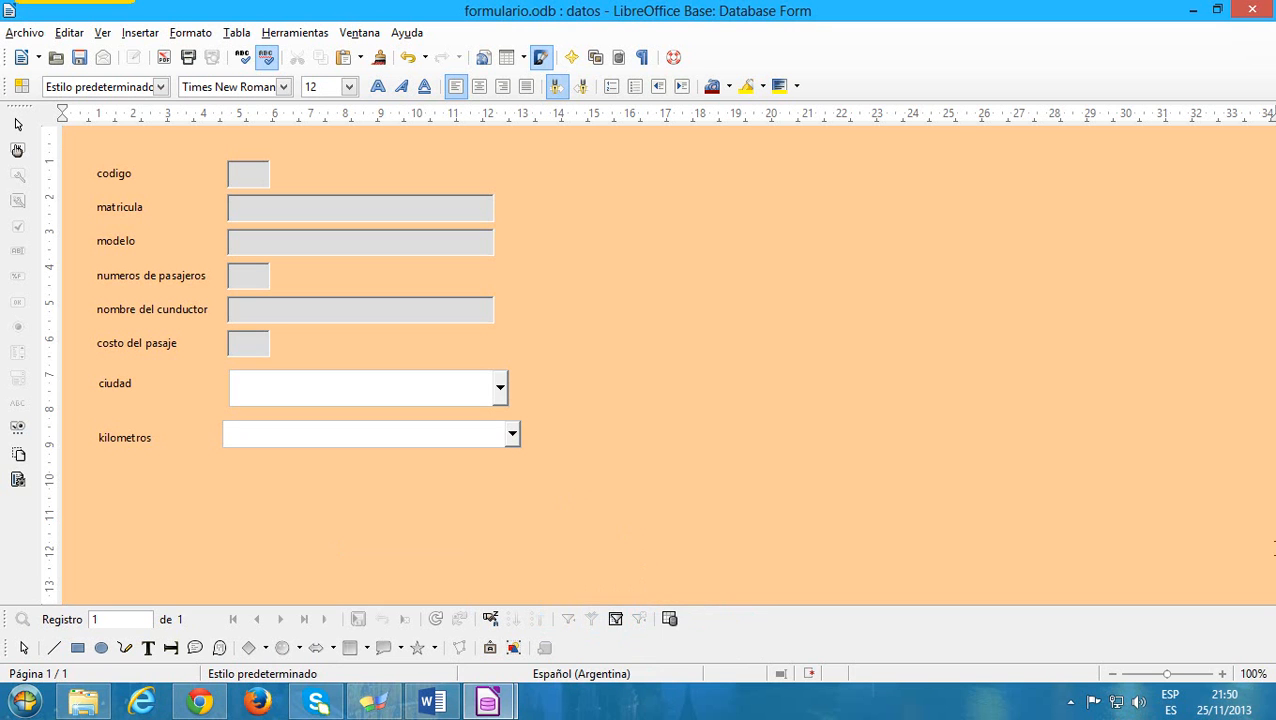
{"action": "left_click", "coordinate": [1250, 11]}
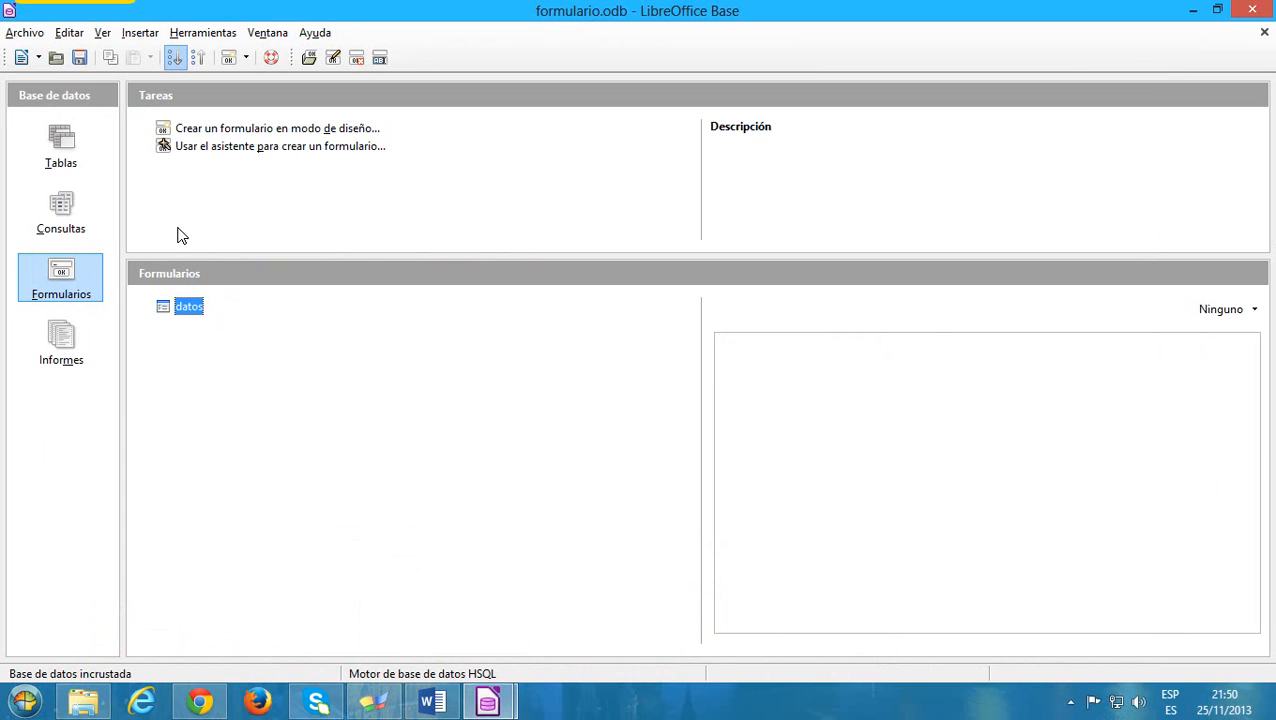
Look at the database's list of tables, return to the forms list and open the datos form.
{"action": "left_click", "coordinate": [52, 160]}
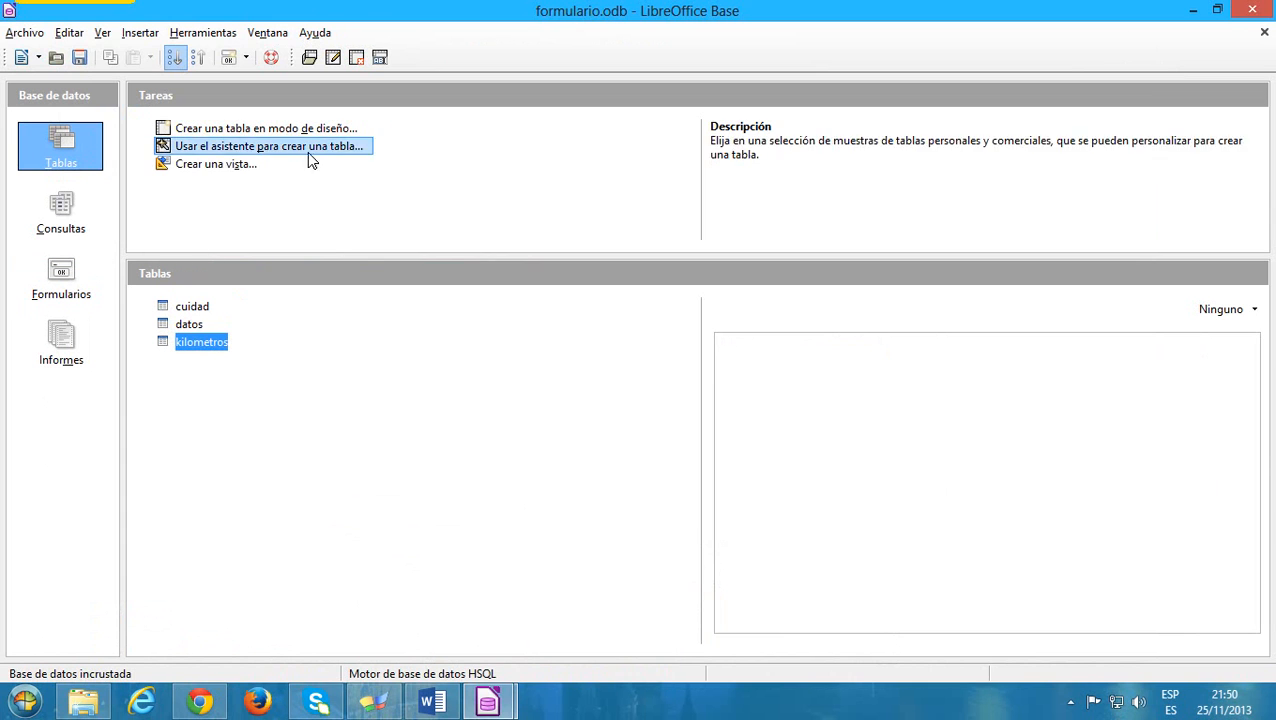
{"action": "left_click", "coordinate": [58, 280]}
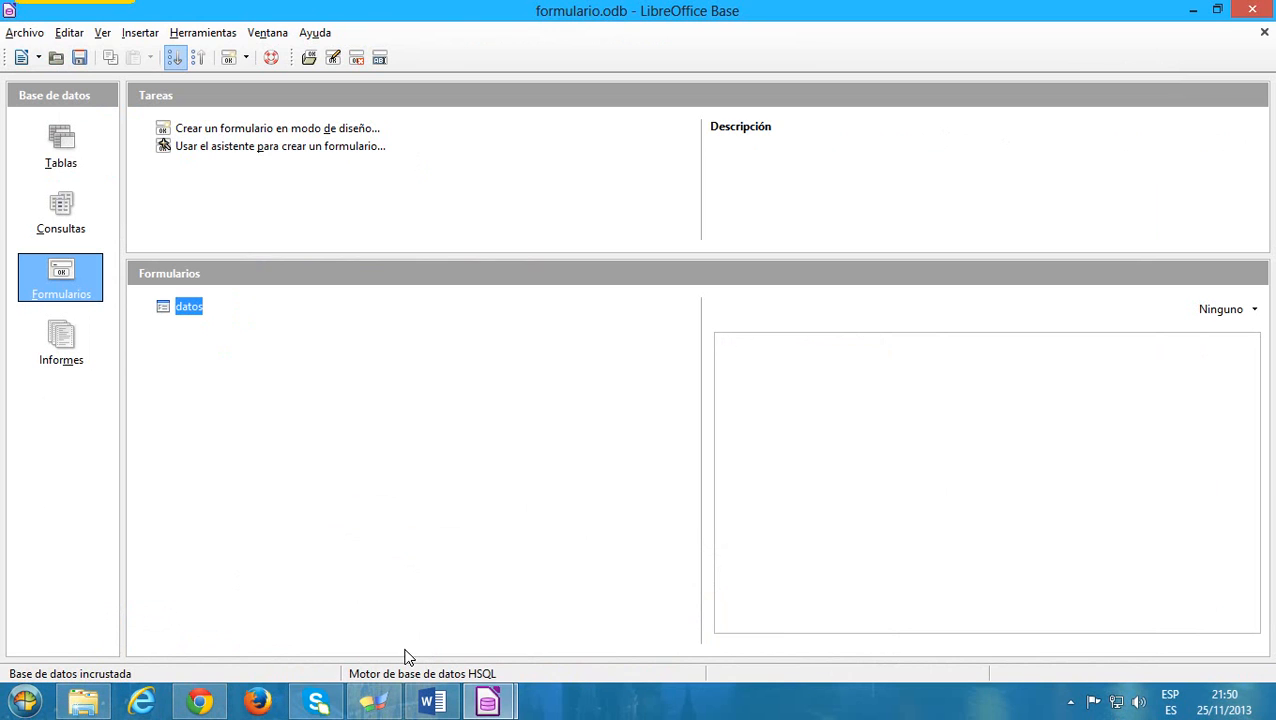
{"action": "right_click", "coordinate": [215, 393]}
{"action": "left_click", "coordinate": [213, 390]}
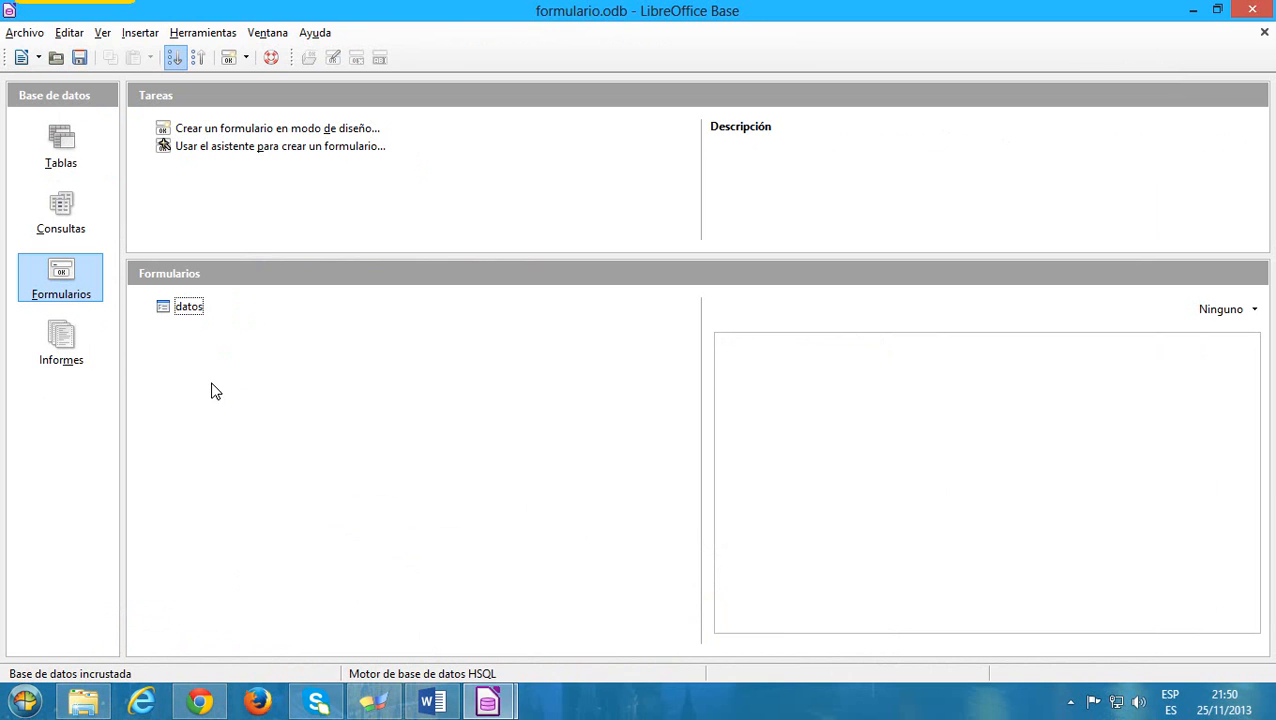
{"action": "right_click", "coordinate": [184, 316]}
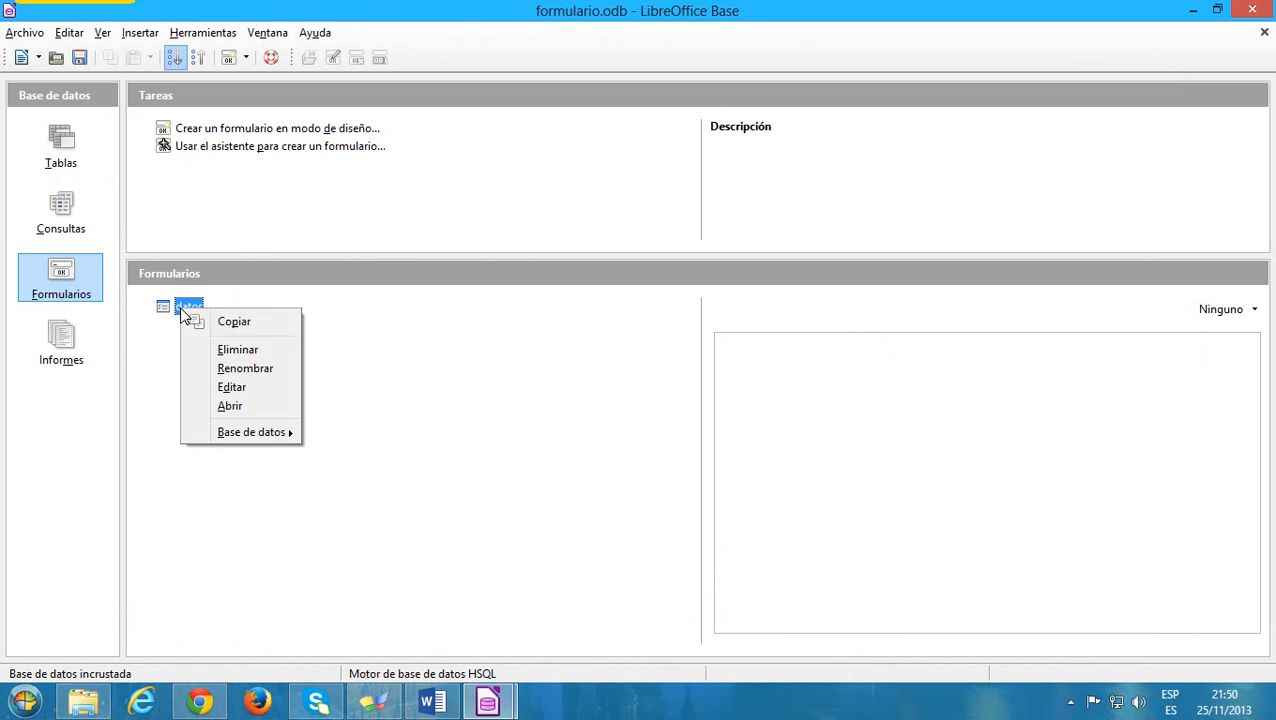
{"action": "left_click", "coordinate": [232, 407]}
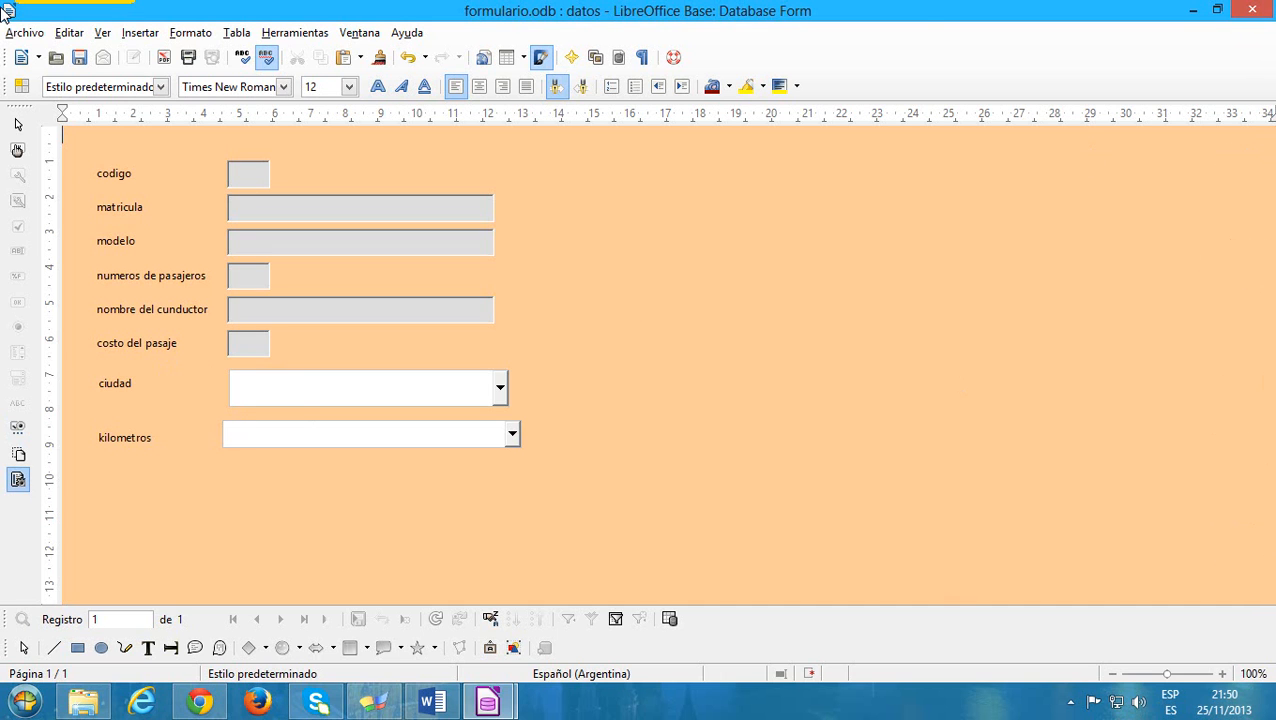
{"action": "left_click", "coordinate": [22, 33]}
{"action": "key", "text": "Right"}
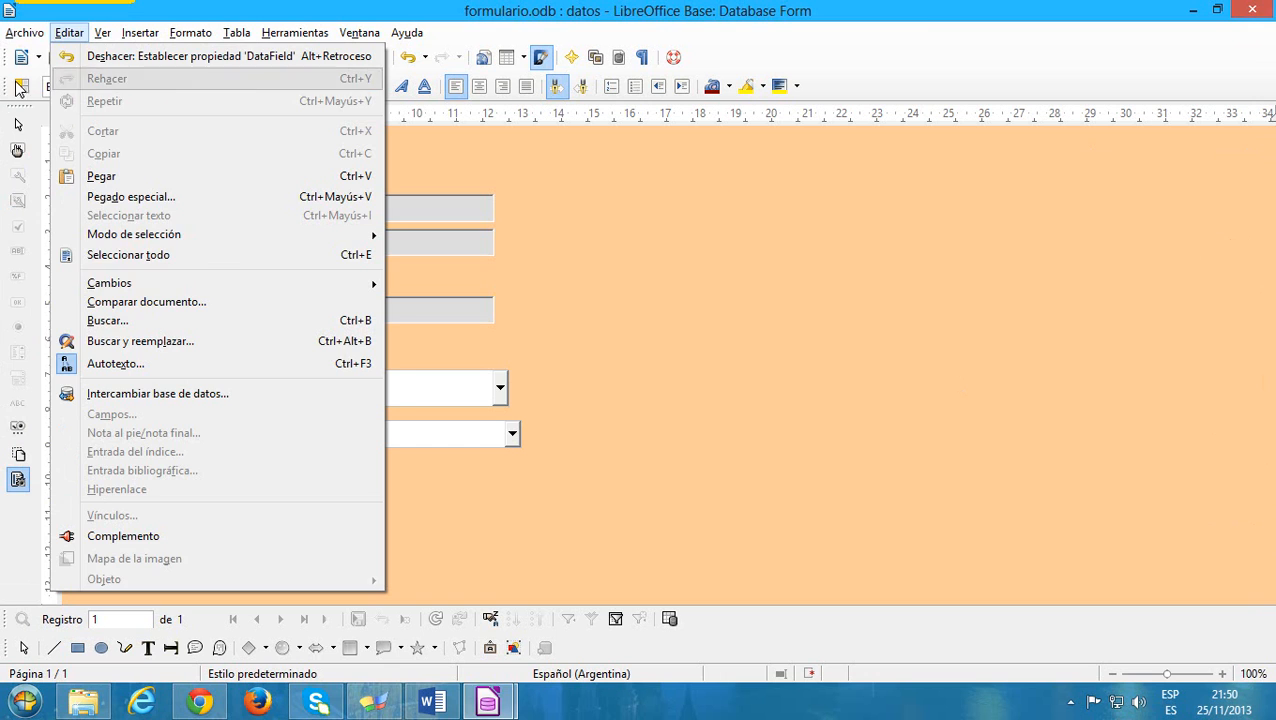
{"action": "key", "text": "Left"}
{"action": "left_click", "coordinate": [45, 158]}
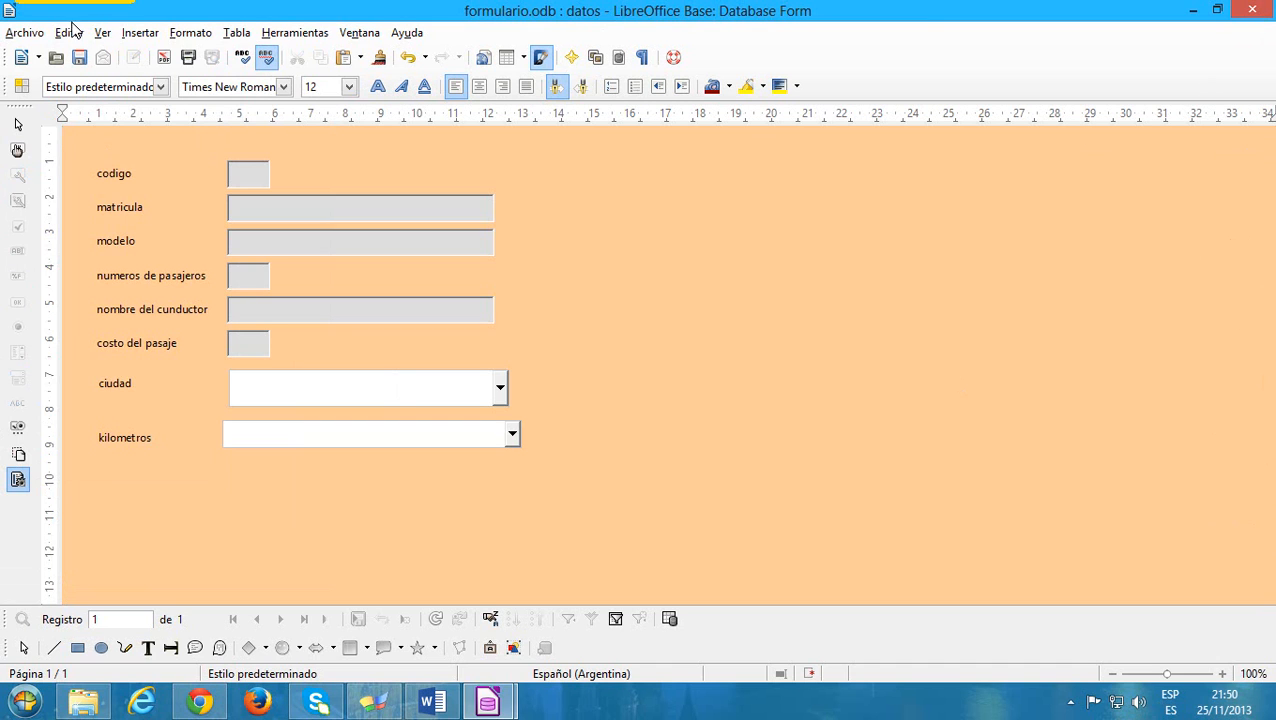
{"action": "left_click", "coordinate": [22, 33]}
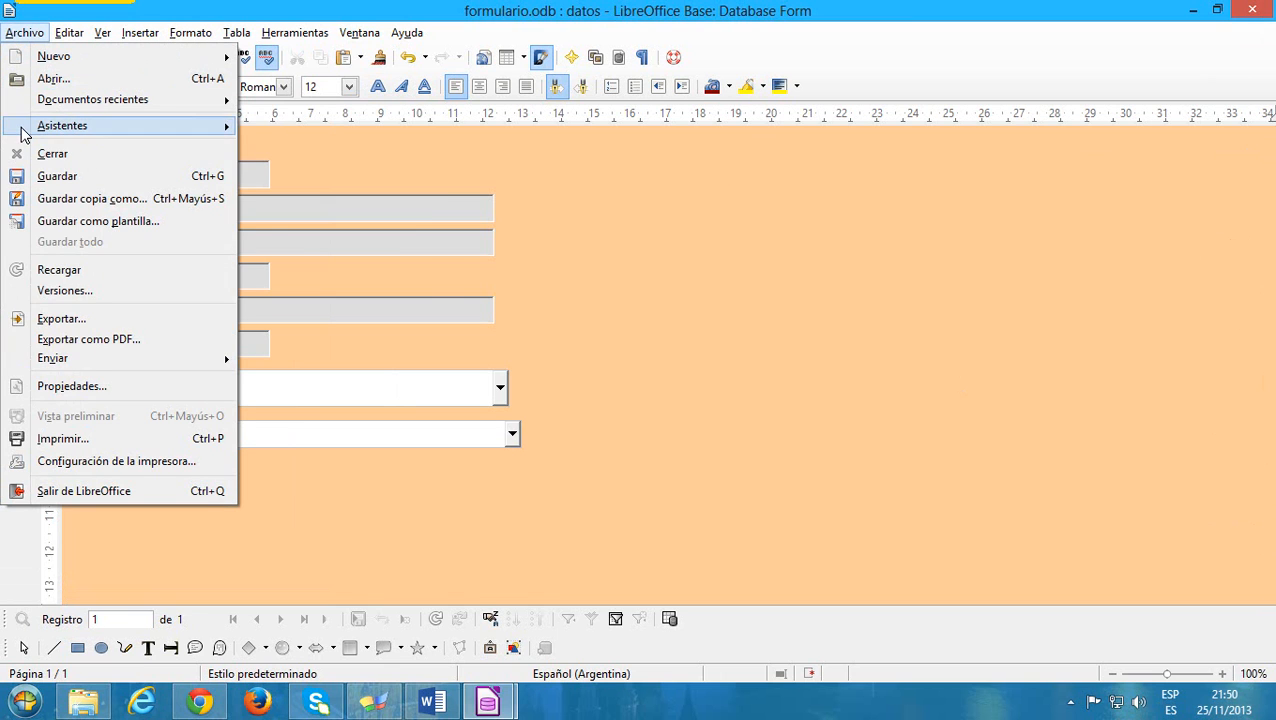
{"action": "mouse_move", "coordinate": [27, 132]}
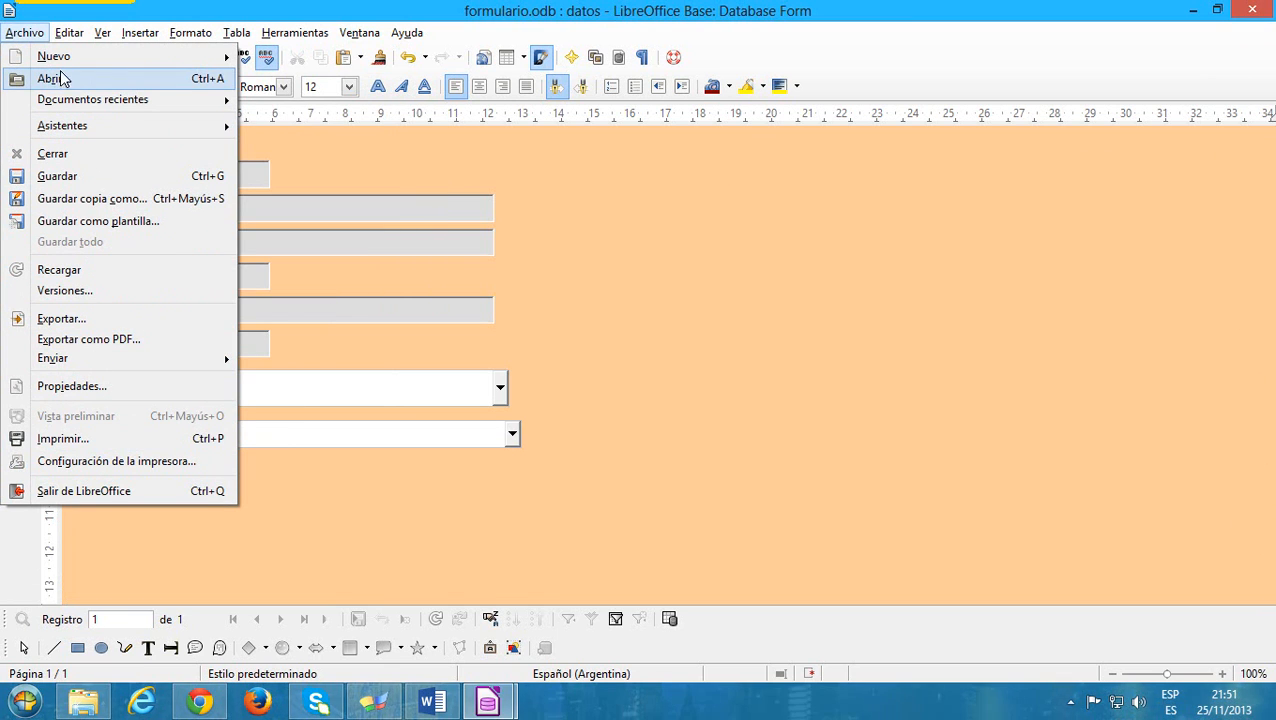
{"action": "mouse_move", "coordinate": [61, 65]}
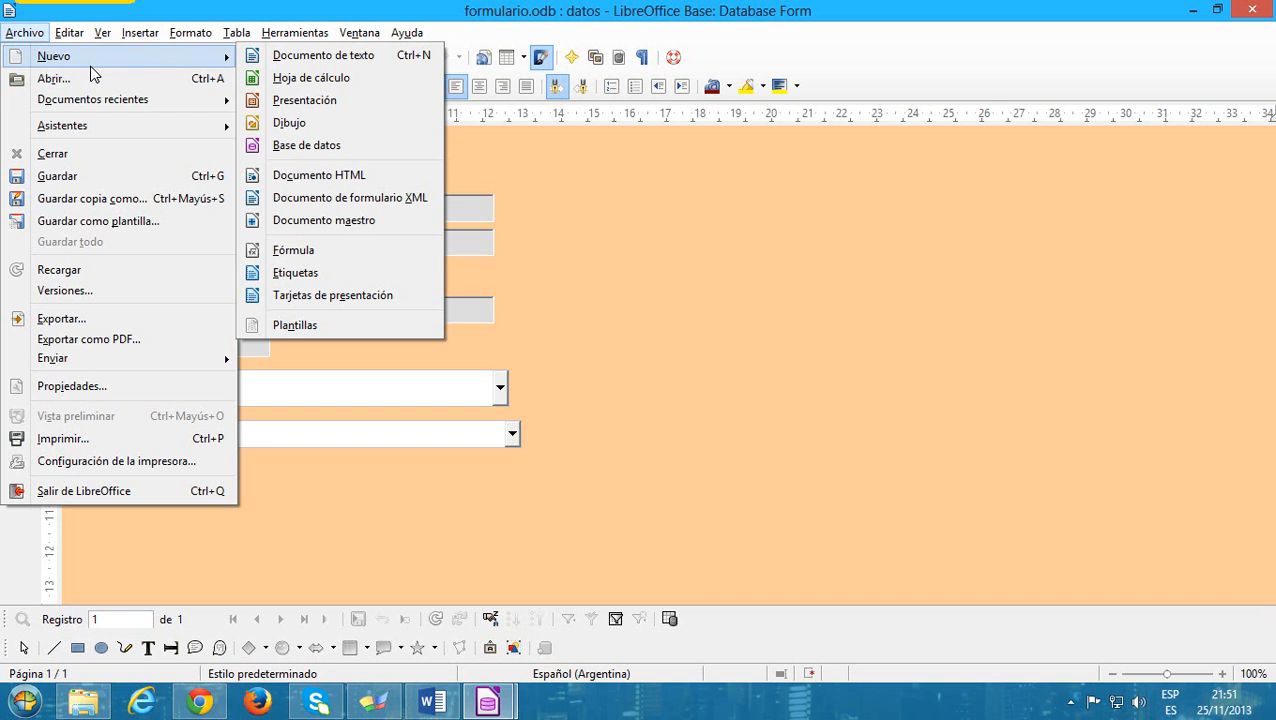
{"action": "left_click", "coordinate": [1271, 3]}
{"action": "left_click", "coordinate": [1199, 8]}
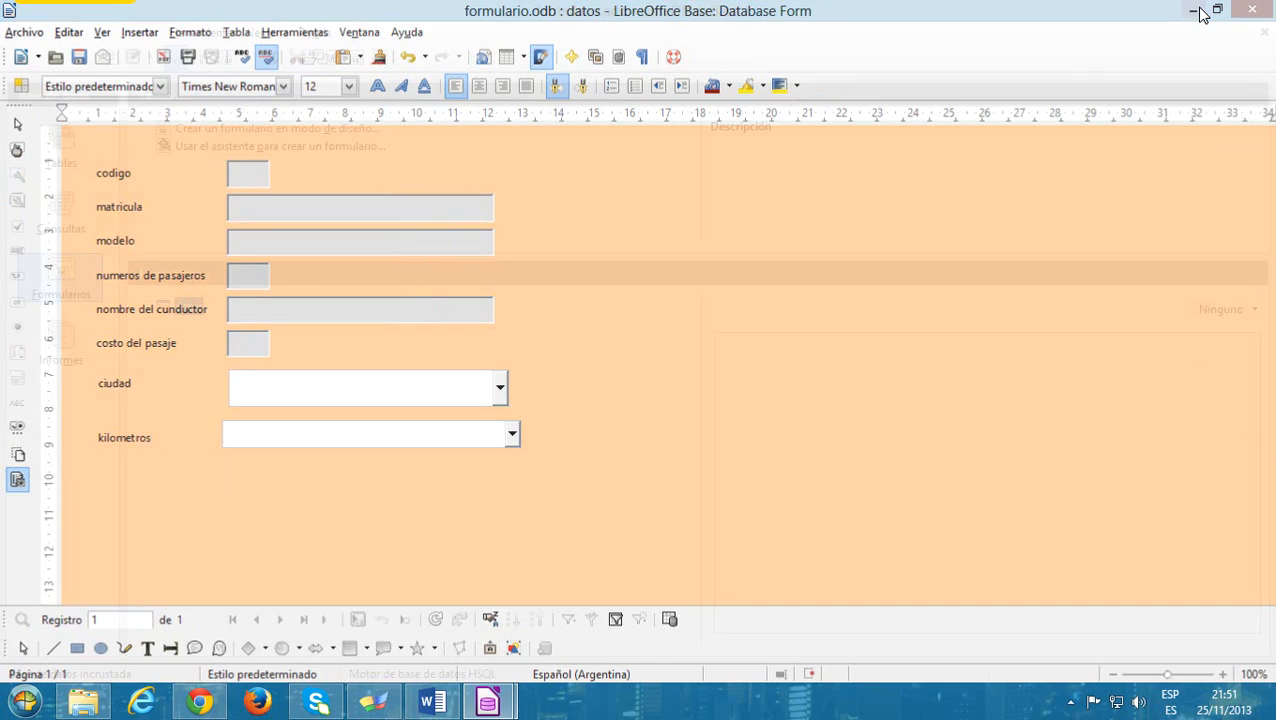
Reopen the datos form from the forms list, save it and close its window.
{"action": "right_click", "coordinate": [187, 308]}
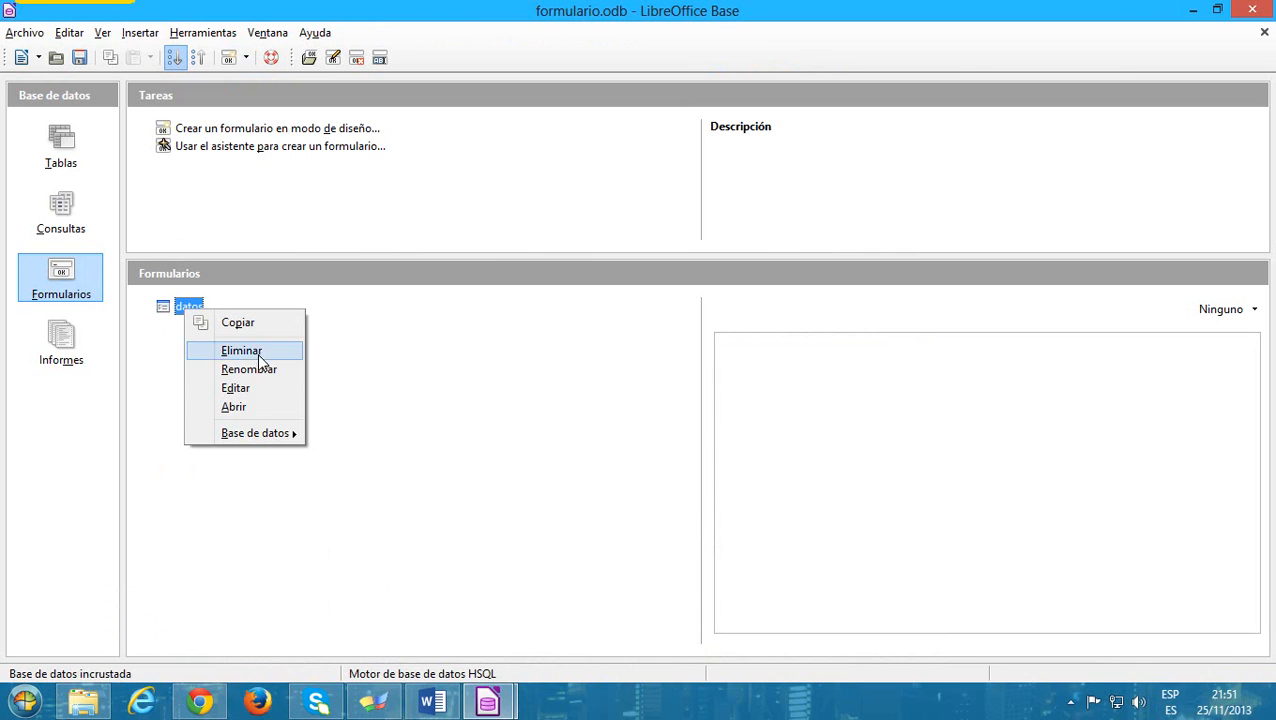
{"action": "left_click", "coordinate": [243, 405]}
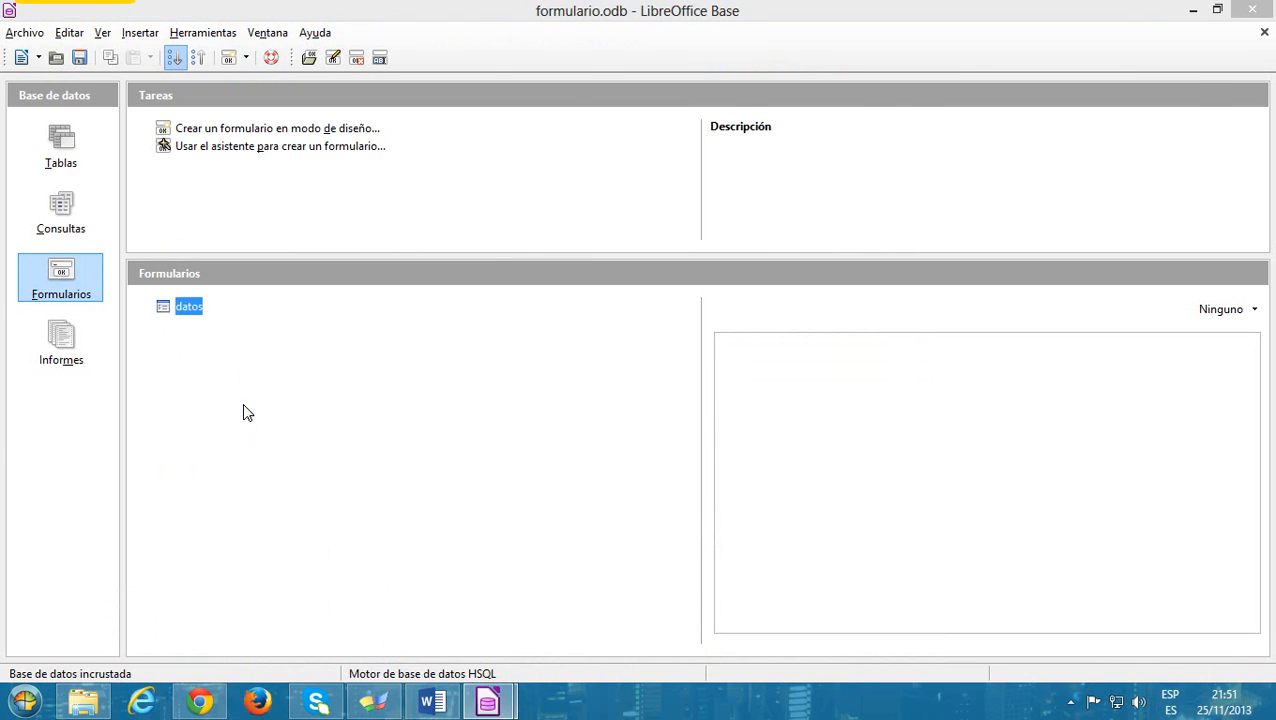
{"action": "left_click", "coordinate": [36, 32]}
{"action": "mouse_move", "coordinate": [69, 32]}
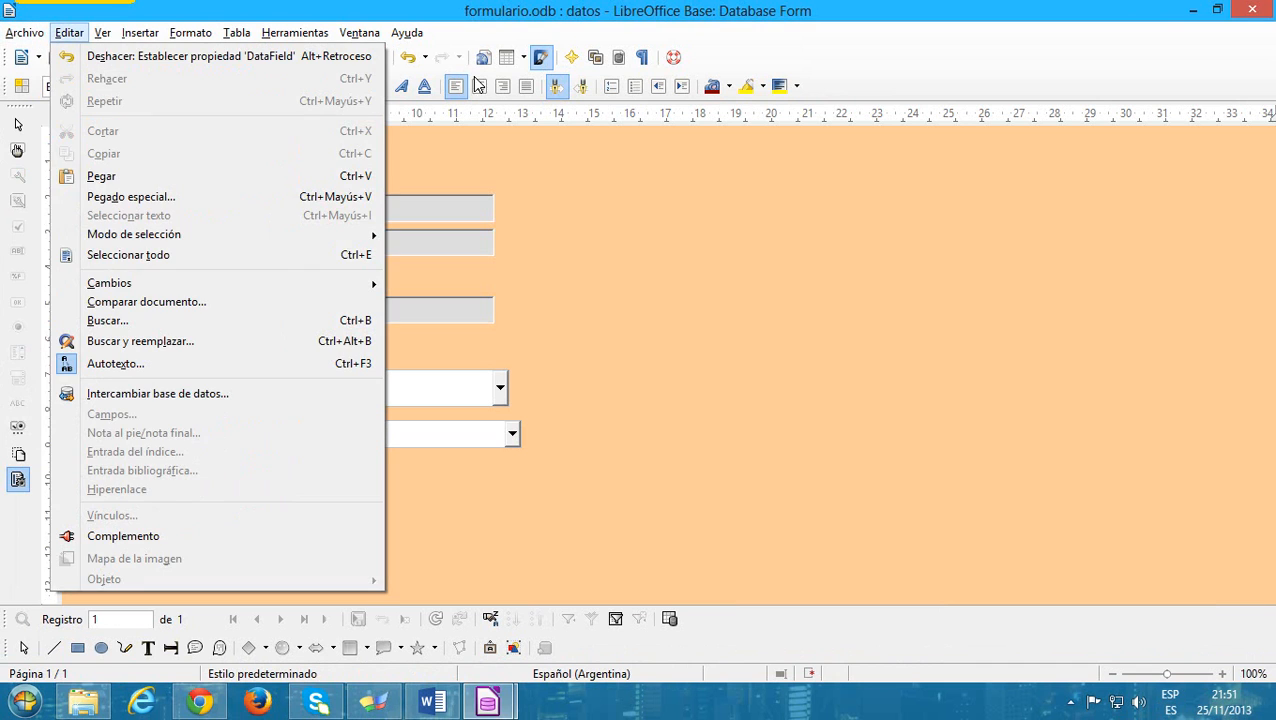
{"action": "mouse_move", "coordinate": [28, 32]}
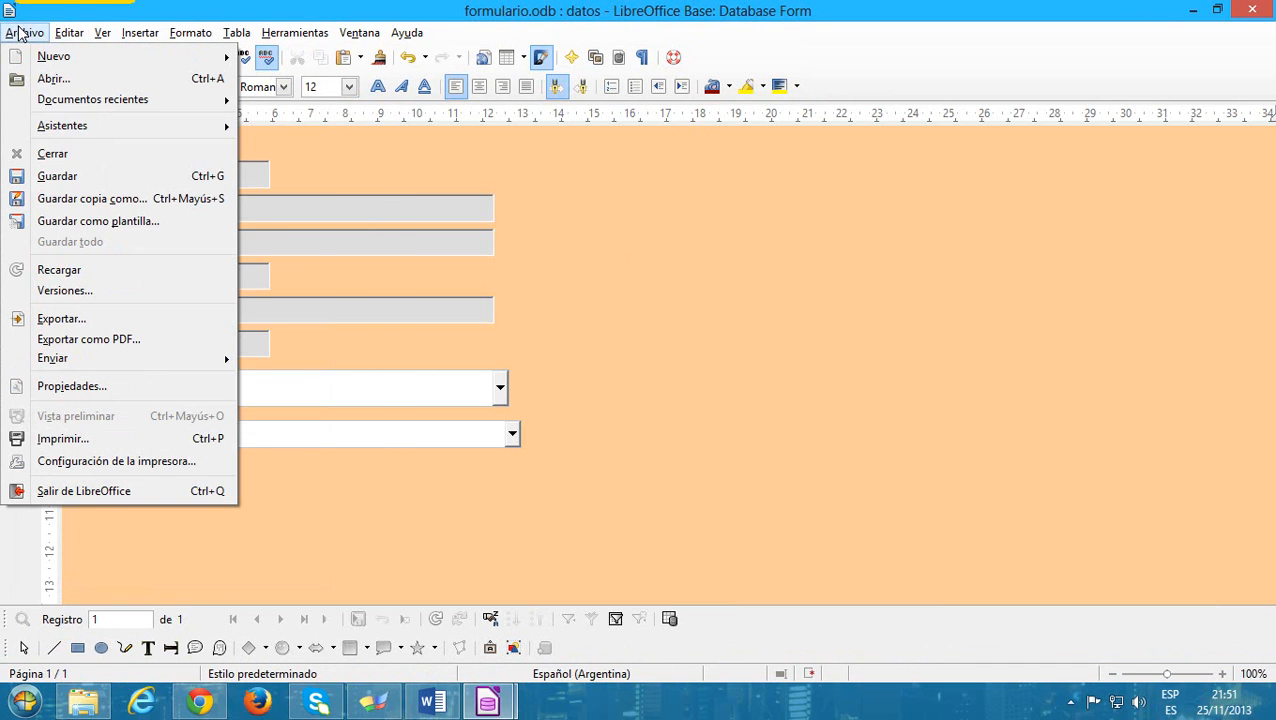
{"action": "left_click", "coordinate": [55, 176]}
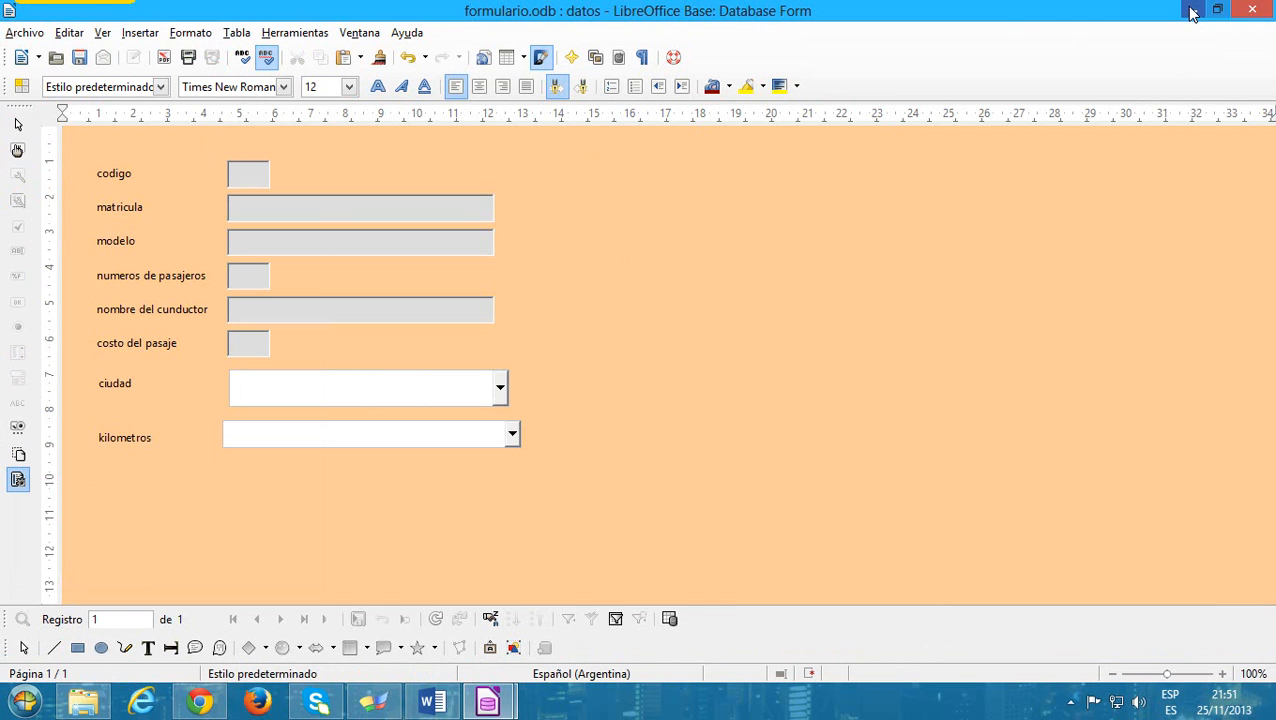
{"action": "left_click", "coordinate": [1253, 14]}
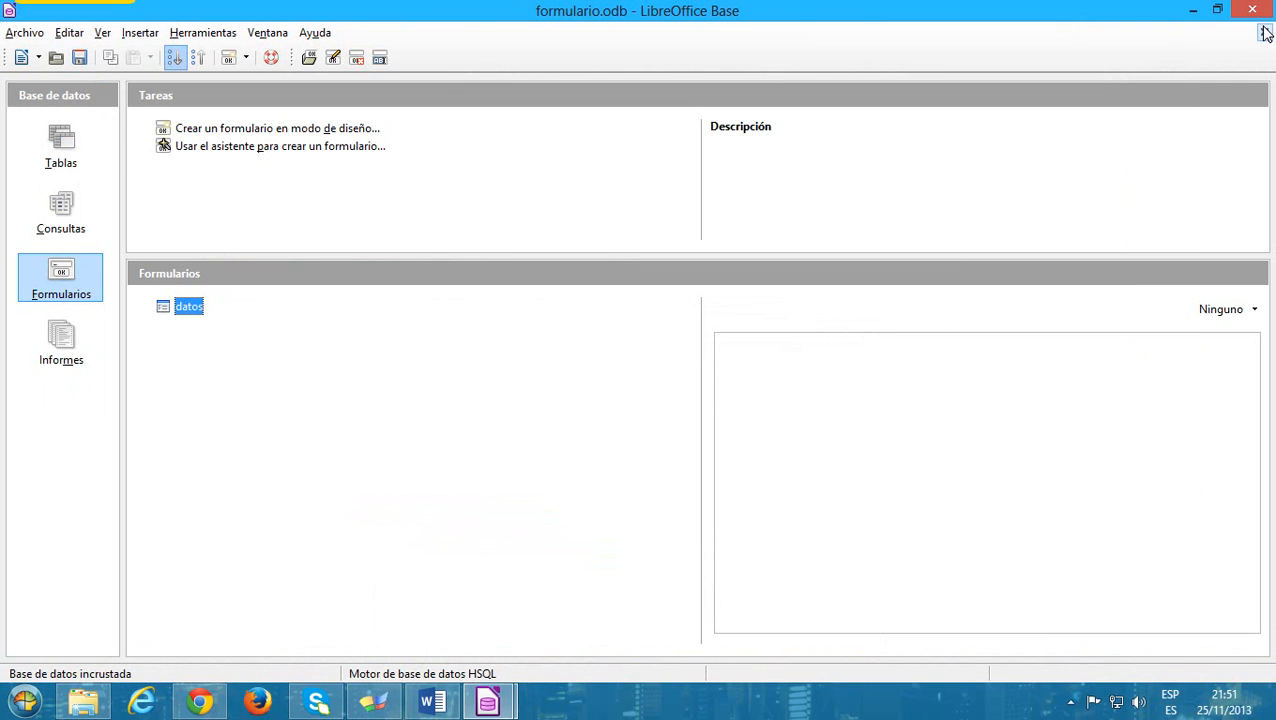
Cancel closing the formulario database, and open the datos form to check which fields it contains.
{"action": "left_click", "coordinate": [1264, 32]}
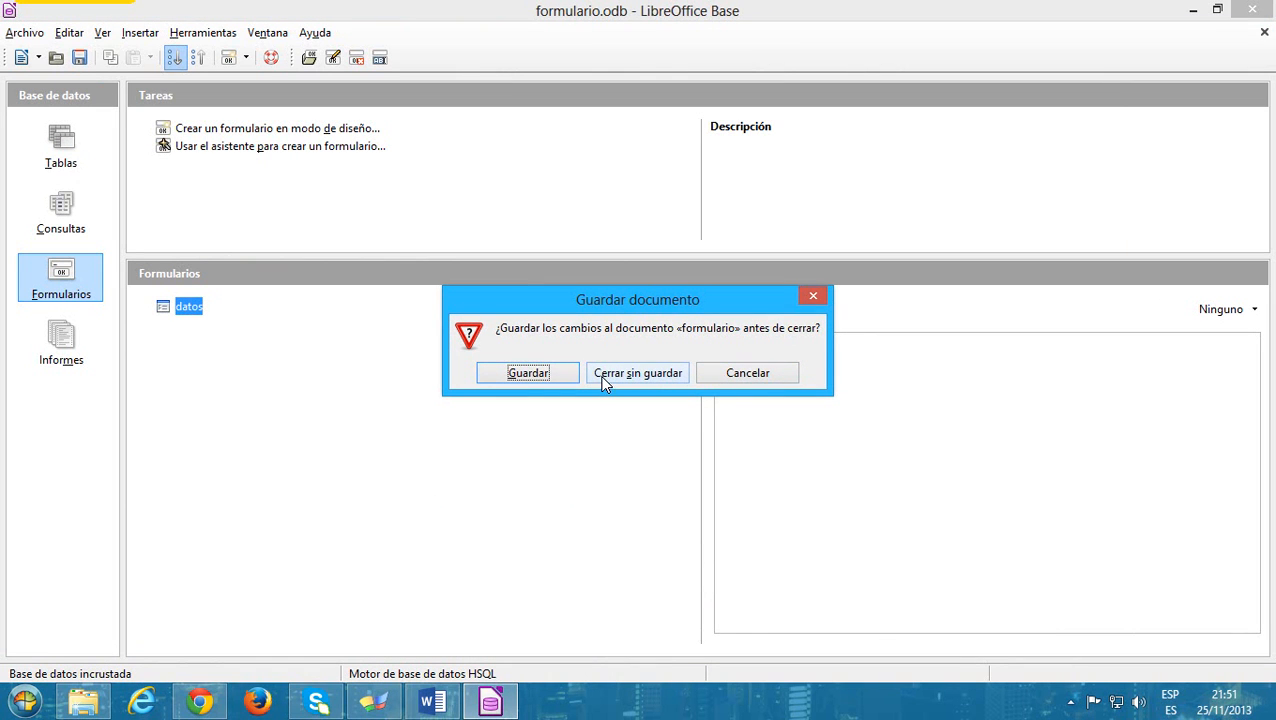
{"action": "left_click", "coordinate": [734, 378]}
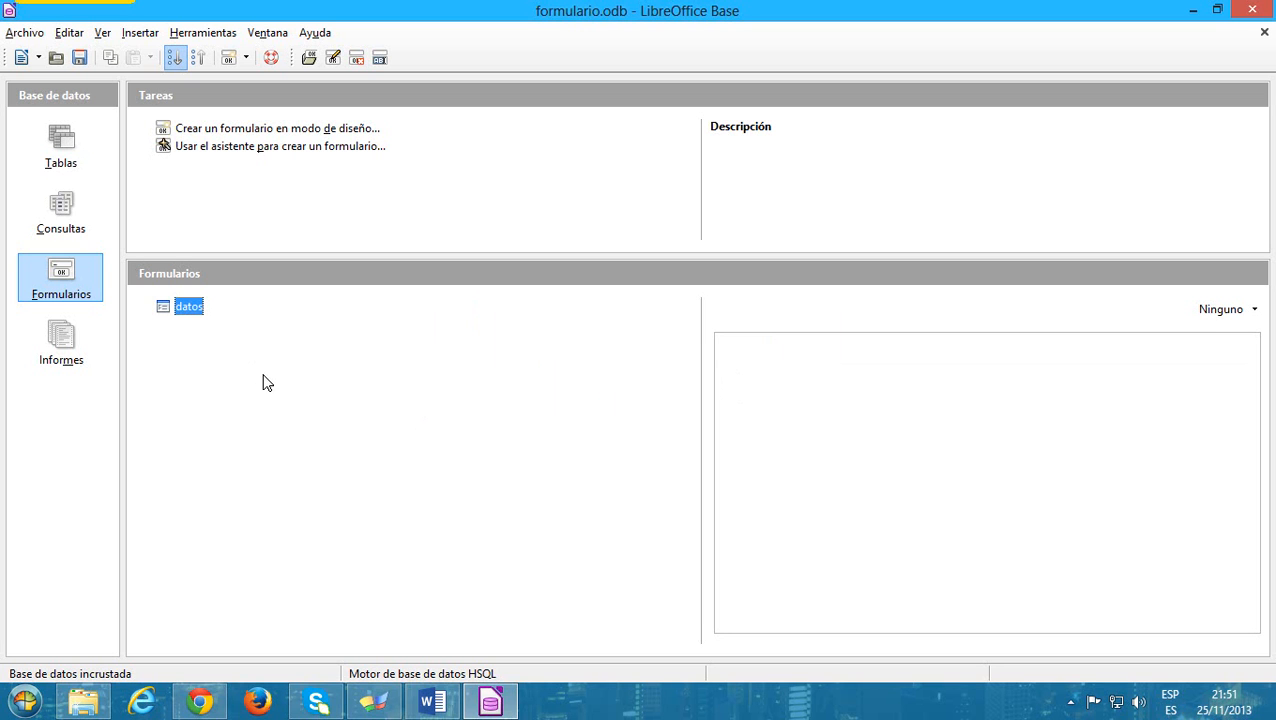
{"action": "double_click", "coordinate": [195, 309]}
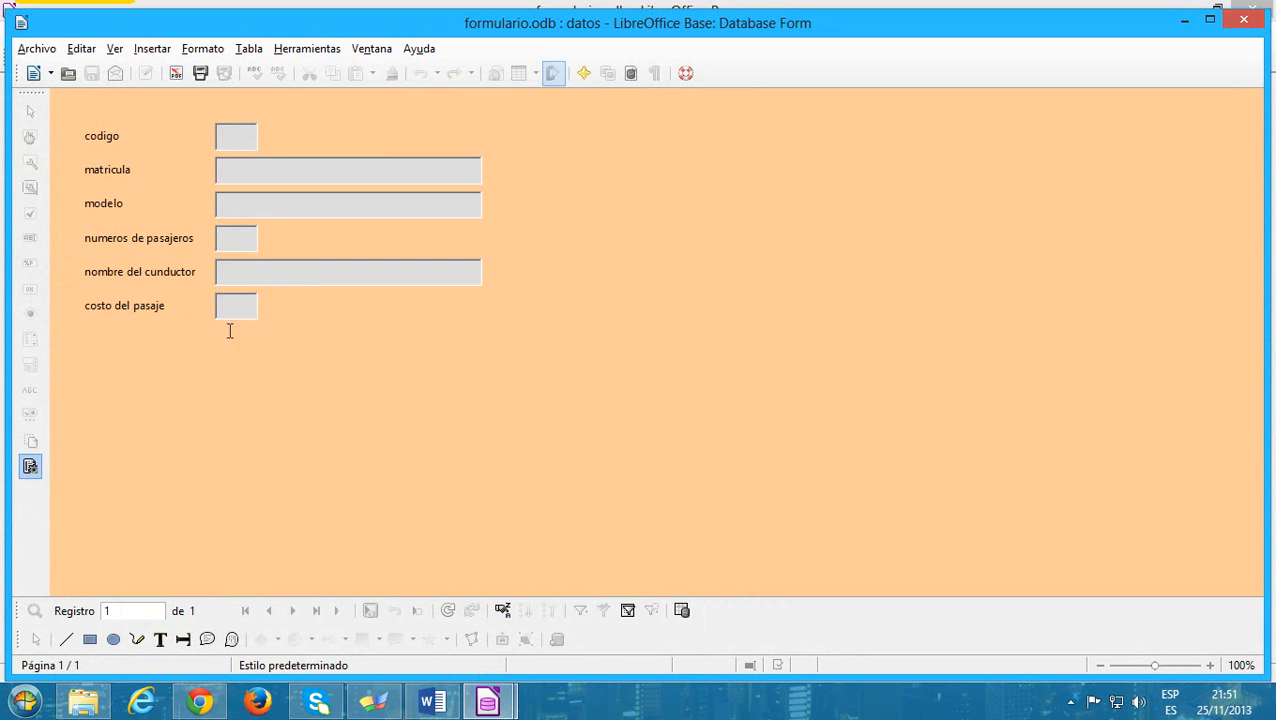
{"action": "left_click", "coordinate": [1243, 19]}
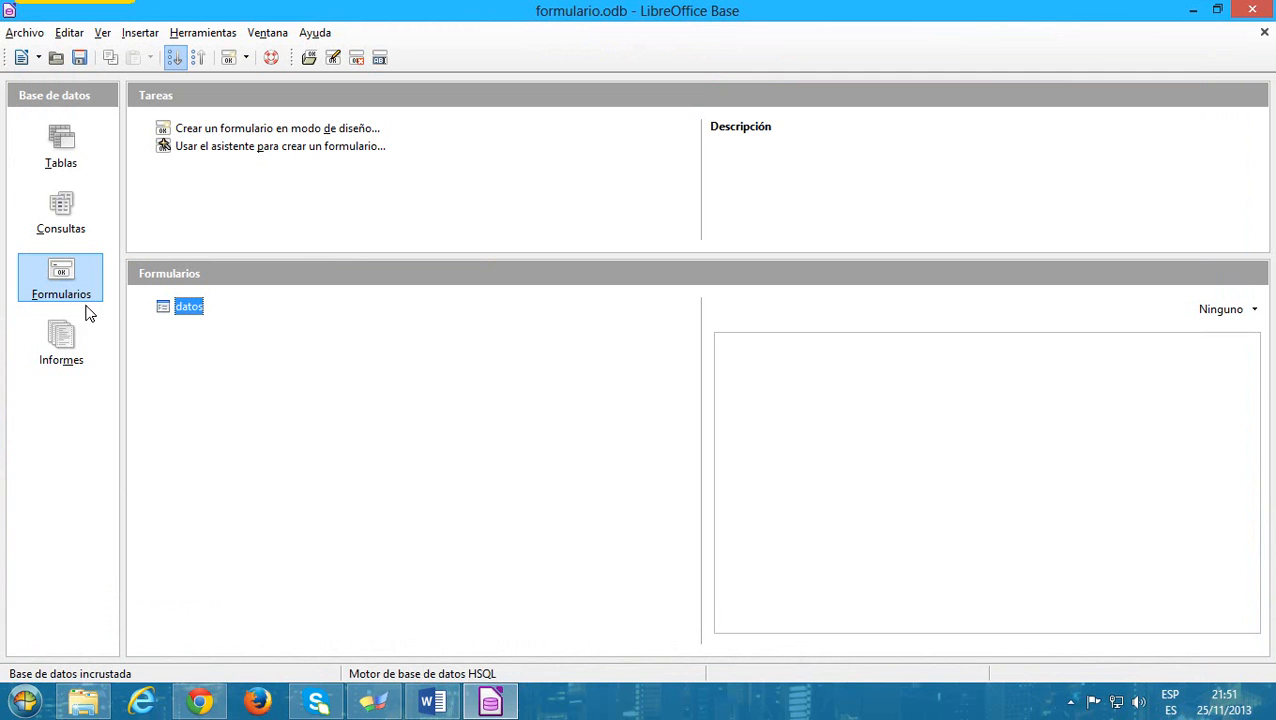
Open the datos form for editing and draw a label field about 2.67 by 0.83 cm below costo del pasaje.
{"action": "right_click", "coordinate": [190, 310]}
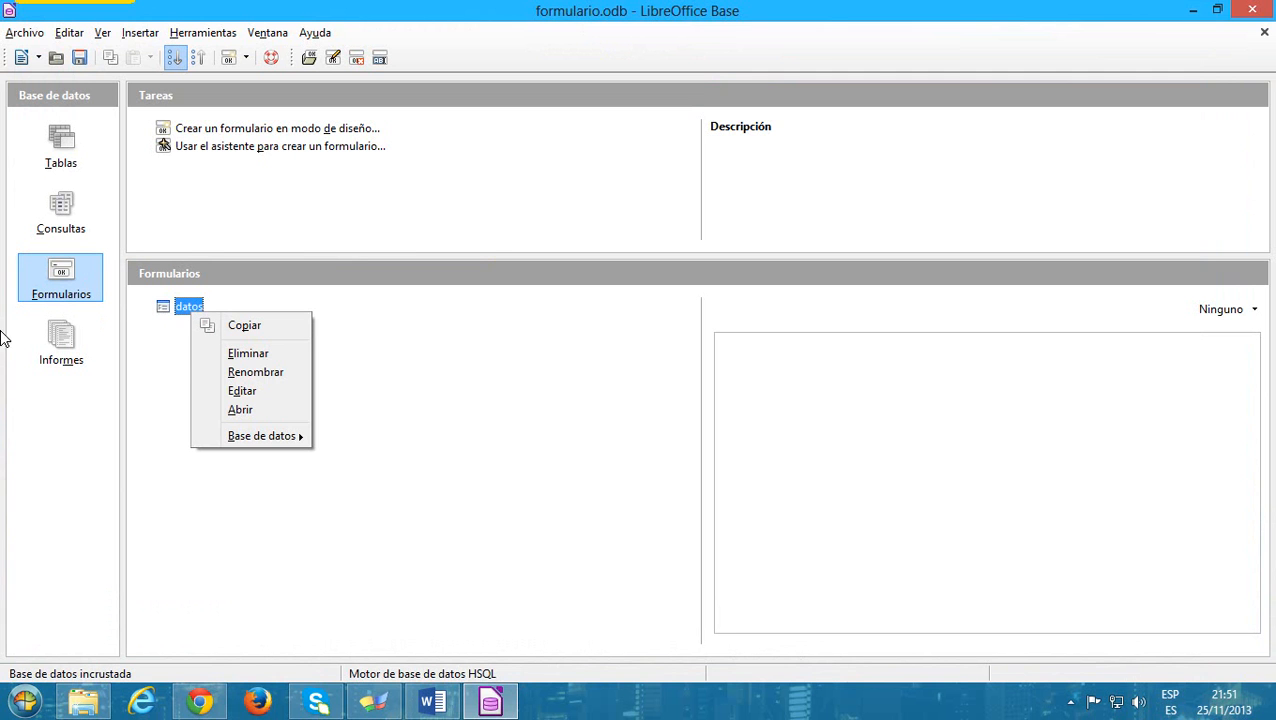
{"action": "left_click", "coordinate": [250, 394]}
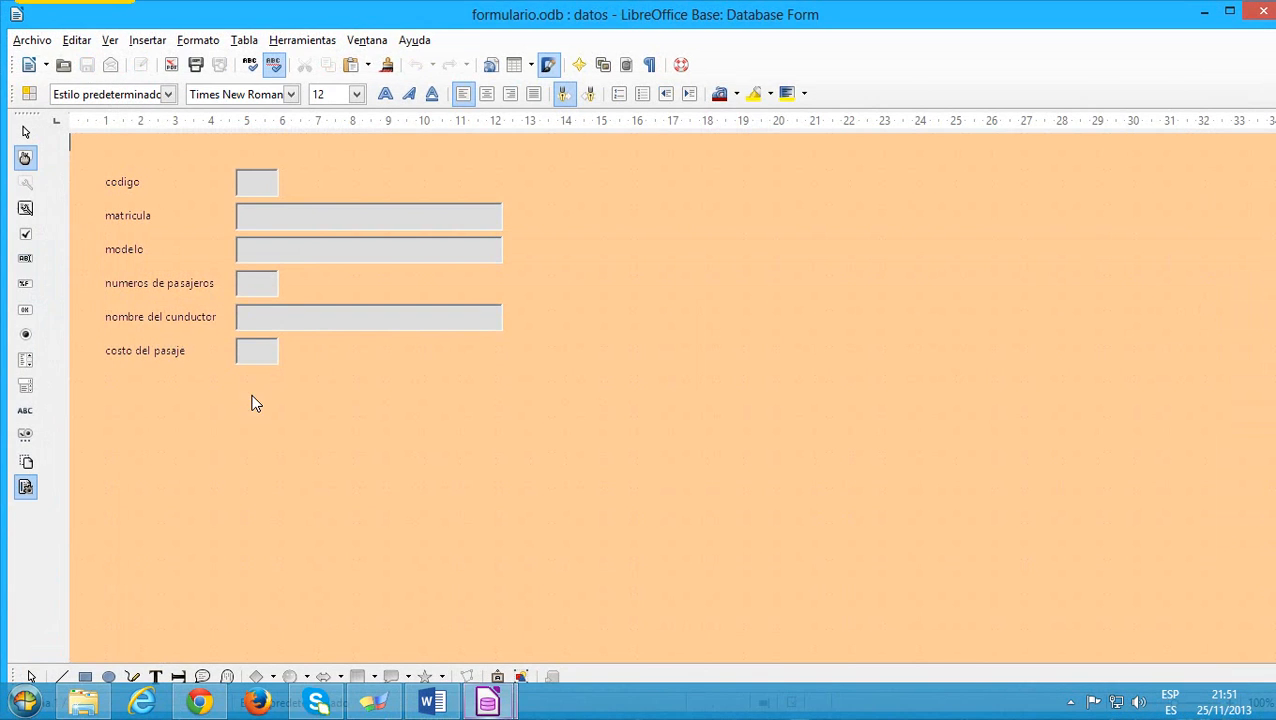
{"action": "left_click", "coordinate": [27, 418]}
{"action": "left_click_drag", "start_coordinate": [105, 370], "coordinate": [200, 398]}
Set the new label field's title to ciudad and close its properties.
{"action": "double_click", "coordinate": [175, 386]}
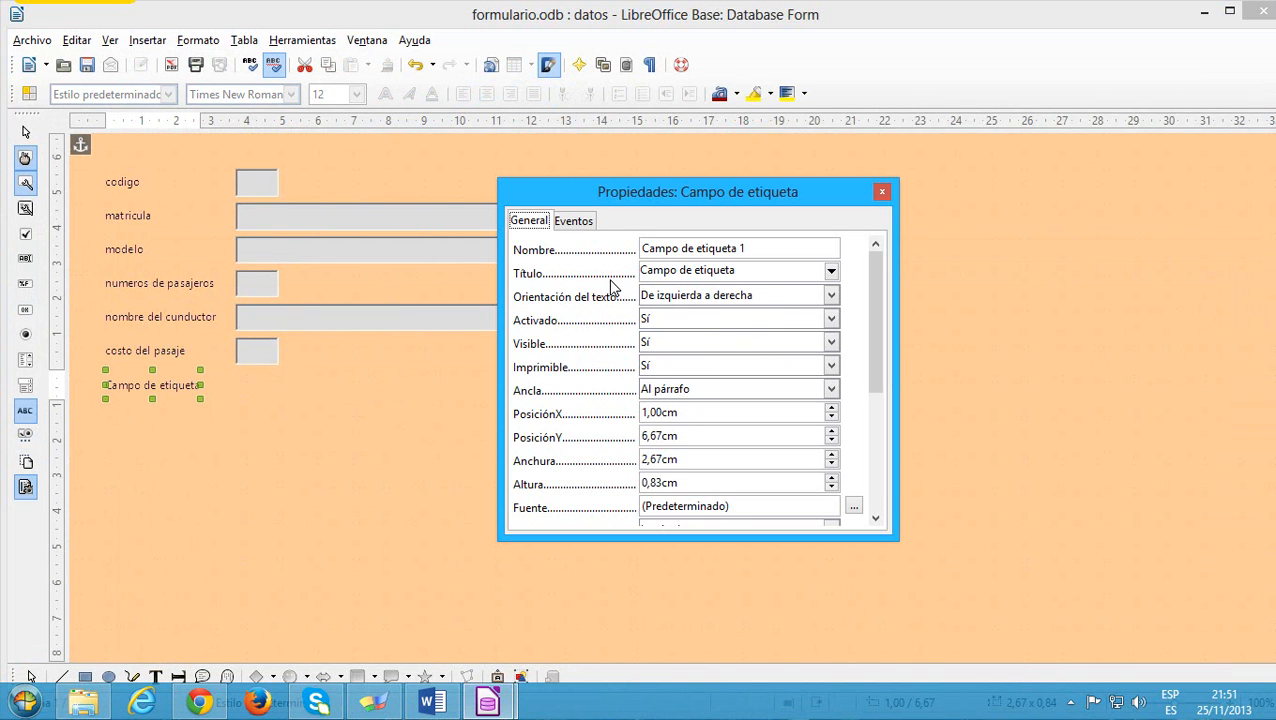
{"action": "left_click", "coordinate": [750, 273]}
{"action": "key", "text": "BackSpace"}
{"action": "key", "text": "BackSpace"}
{"action": "key", "text": "BackSpace"}
{"action": "key", "text": "BackSpace"}
{"action": "key", "text": "BackSpace"}
{"action": "key", "text": "BackSpace"}
{"action": "key", "text": "BackSpace"}
{"action": "key", "text": "BackSpace"}
{"action": "key", "text": "BackSpace"}
{"action": "key", "text": "BackSpace"}
{"action": "key", "text": "BackSpace"}
{"action": "key", "text": "BackSpace"}
{"action": "key", "text": "BackSpace"}
{"action": "key", "text": "BackSpace"}
{"action": "key", "text": "BackSpace"}
{"action": "key", "text": "BackSpace"}
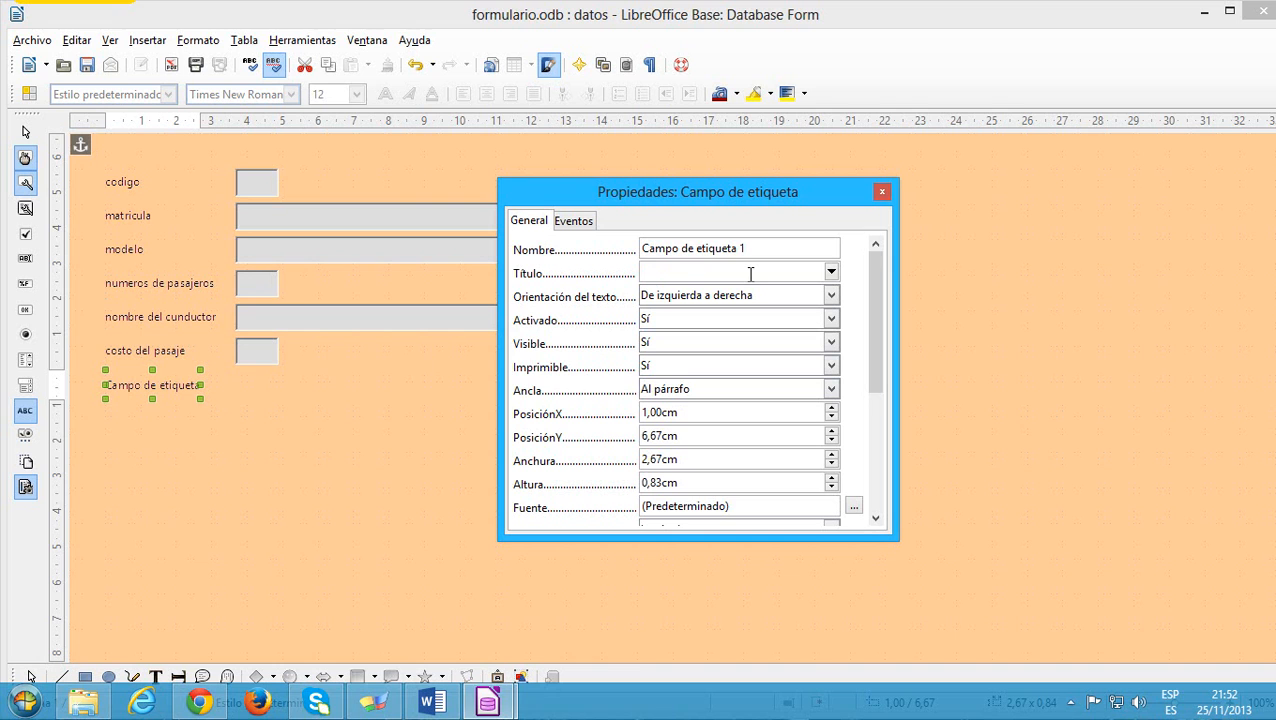
{"action": "type", "text": "ciudad"}
{"action": "left_click", "coordinate": [882, 192]}
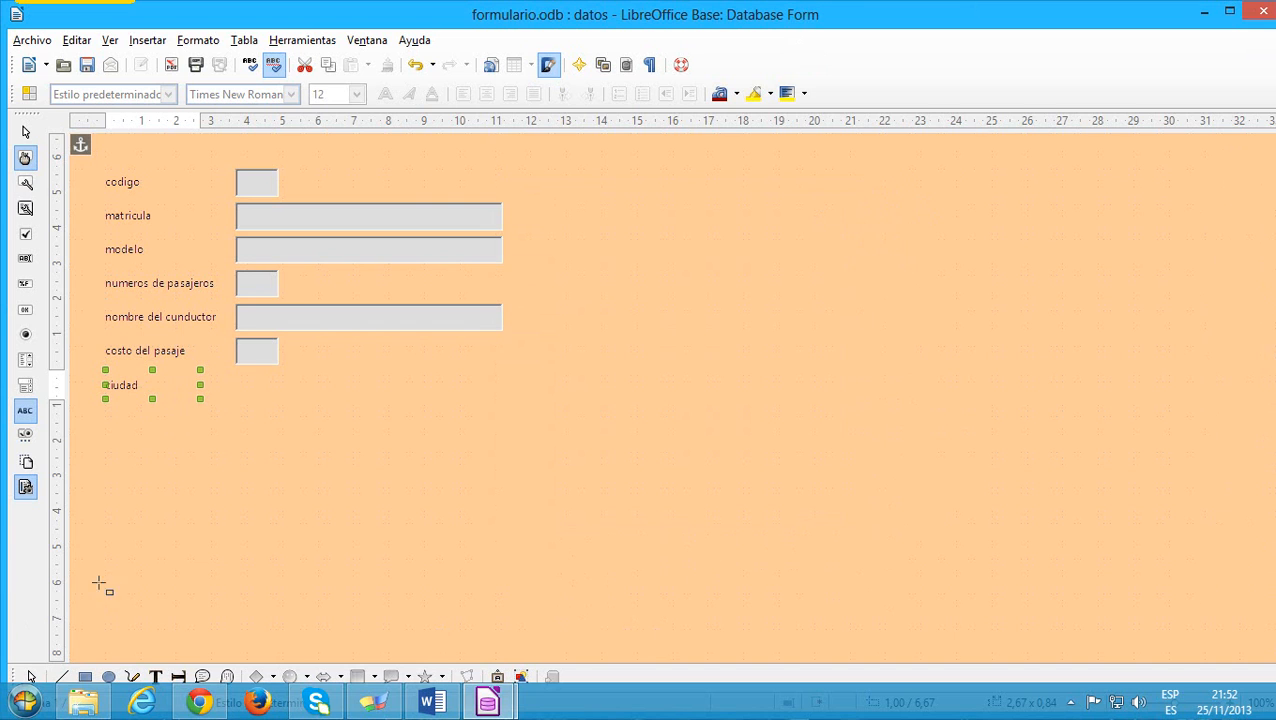
Draw a label field about 3.17 by 0.83 cm below the ciudad label and open its properties.
{"action": "left_click", "coordinate": [106, 416]}
{"action": "left_click_drag", "start_coordinate": [106, 416], "coordinate": [218, 446]}
{"action": "double_click", "coordinate": [194, 440]}
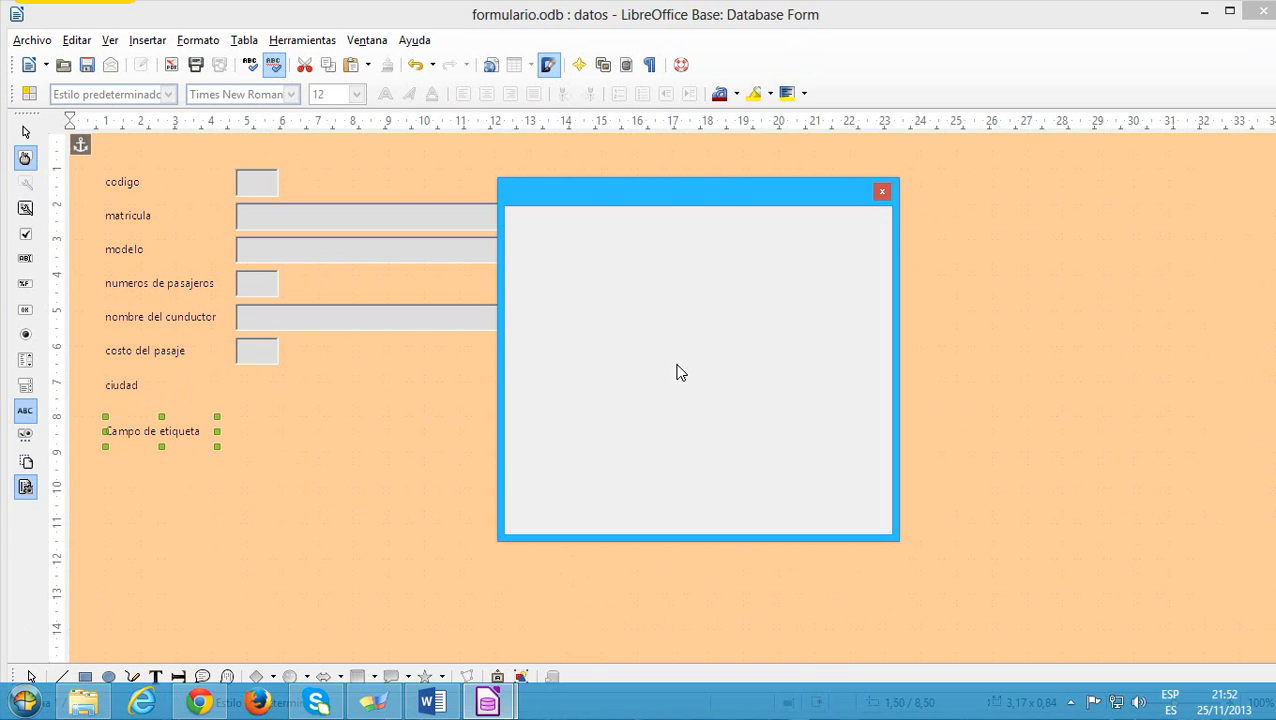
Set the new label field's title to kilometros and close its properties.
{"action": "left_click", "coordinate": [772, 272]}
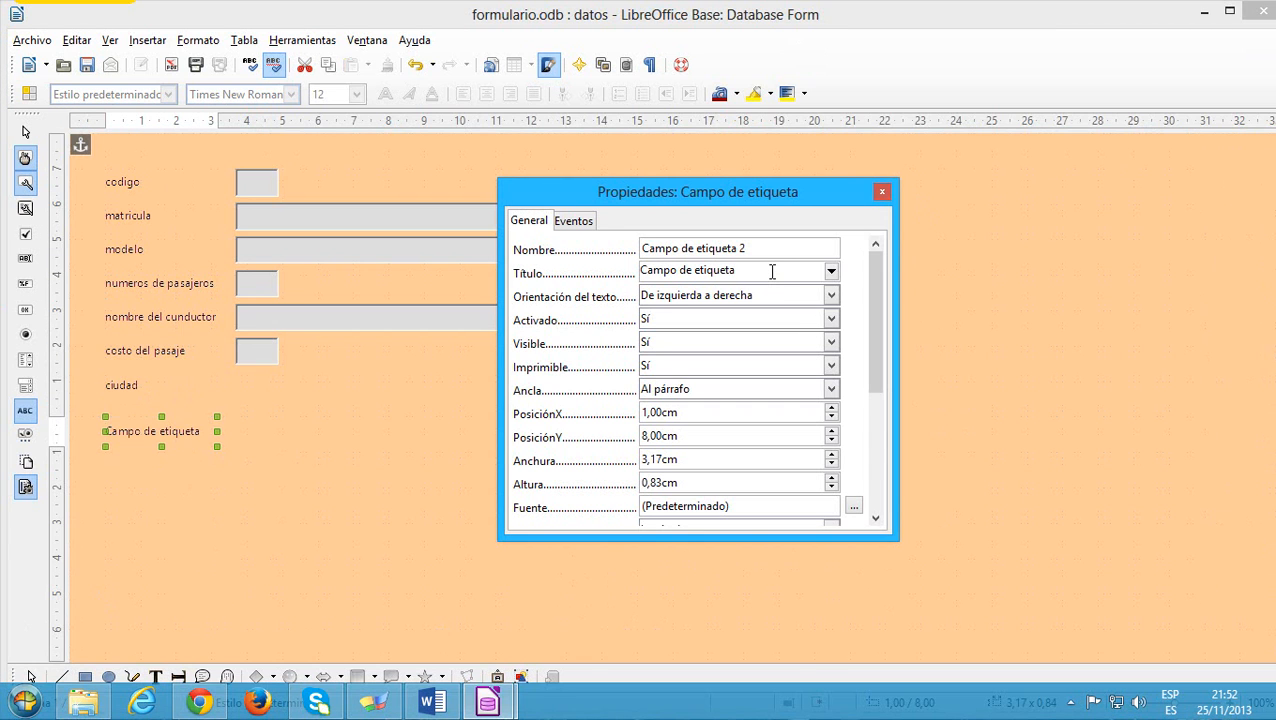
{"action": "key", "text": "BackSpace"}
{"action": "key", "text": "BackSpace"}
{"action": "key", "text": "BackSpace"}
{"action": "key", "text": "BackSpace"}
{"action": "key", "text": "BackSpace"}
{"action": "key", "text": "BackSpace"}
{"action": "key", "text": "BackSpace"}
{"action": "key", "text": "BackSpace"}
{"action": "key", "text": "BackSpace"}
{"action": "key", "text": "BackSpace"}
{"action": "key", "text": "BackSpace"}
{"action": "key", "text": "BackSpace"}
{"action": "key", "text": "BackSpace"}
{"action": "key", "text": "BackSpace"}
{"action": "key", "text": "BackSpace"}
{"action": "key", "text": "BackSpace"}
{"action": "type", "text": "kilometros"}
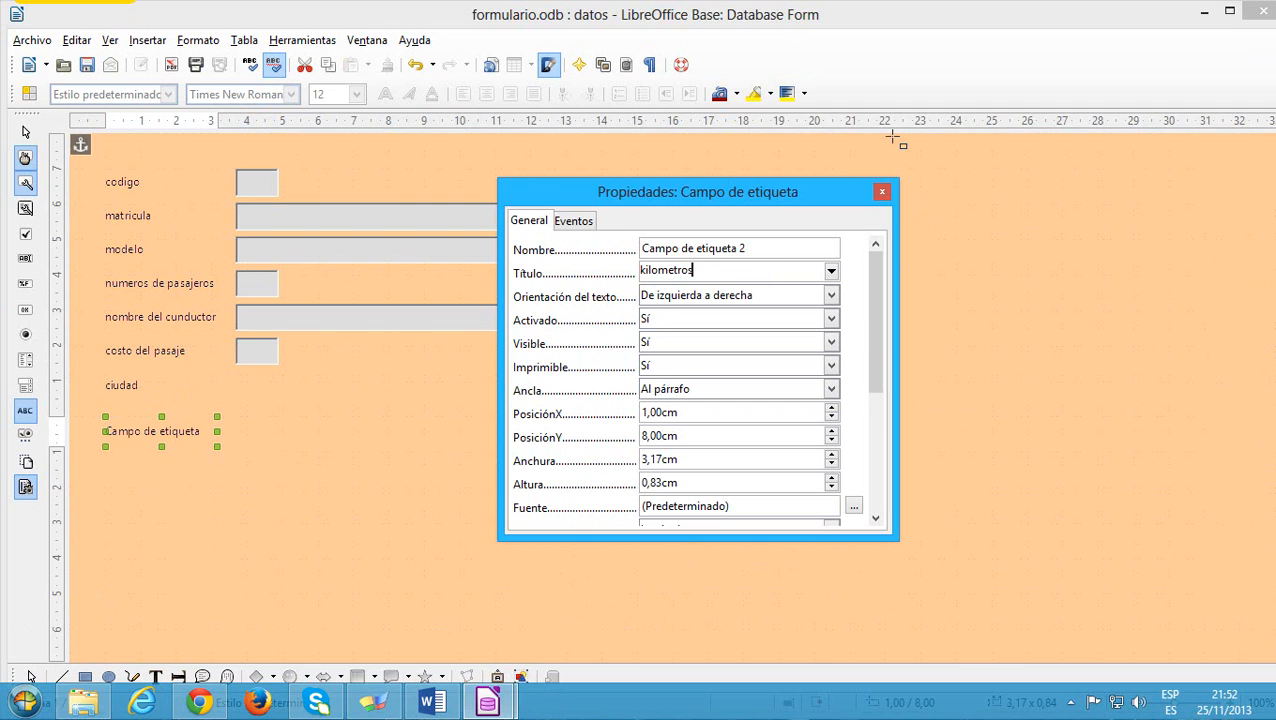
{"action": "left_click", "coordinate": [882, 191]}
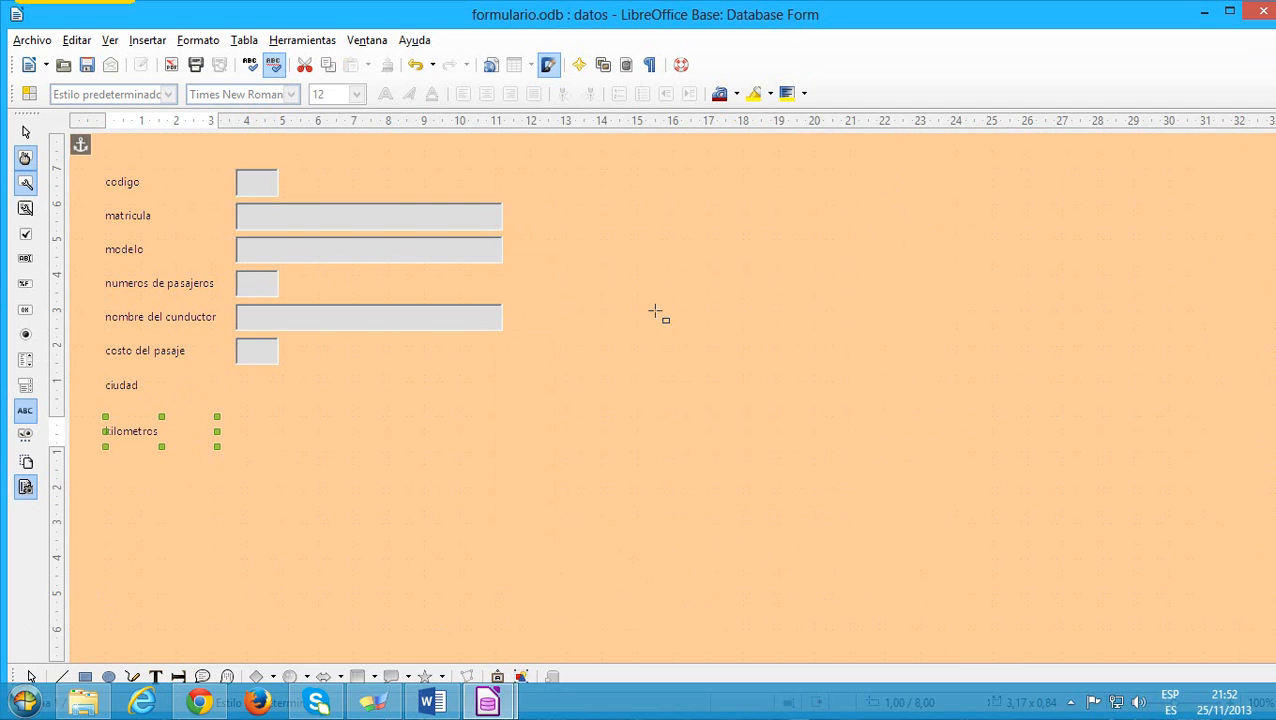
Draw a combo box about 8.34 by 0.67 cm beside ciudad, listing the ciudad field of the cuidad table.
{"action": "left_click", "coordinate": [25, 386]}
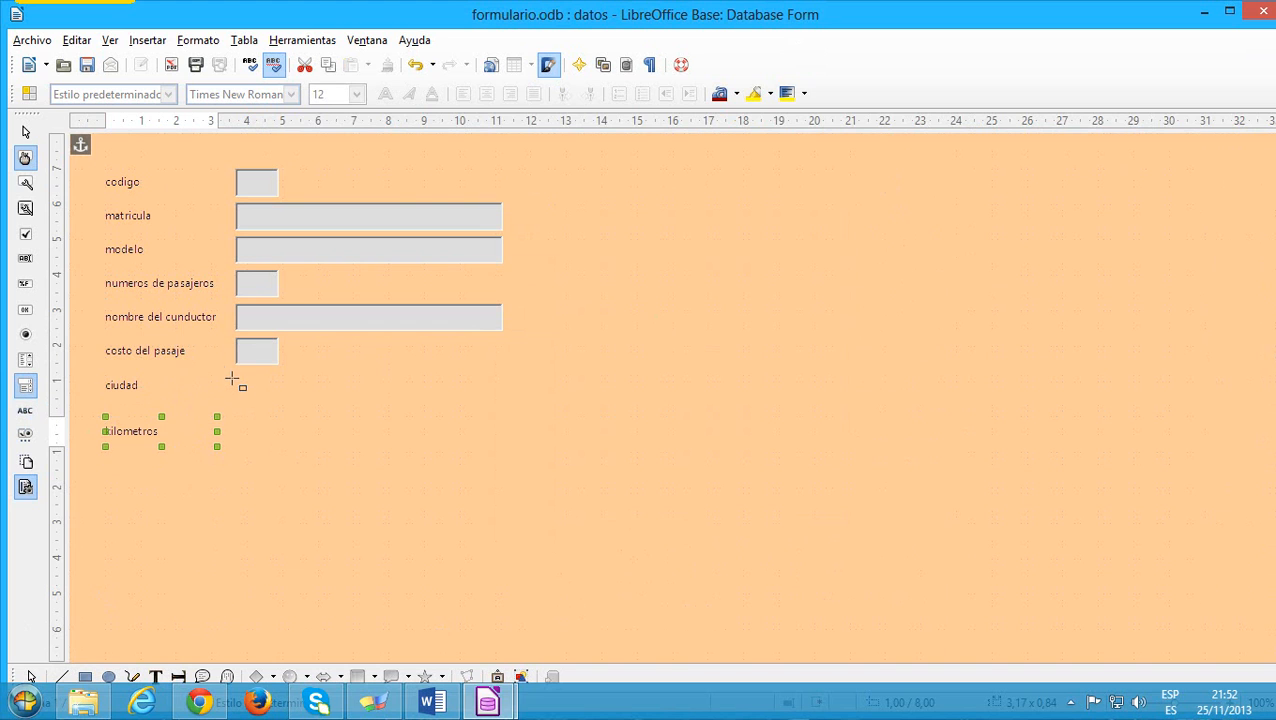
{"action": "left_click_drag", "start_coordinate": [238, 380], "coordinate": [530, 408]}
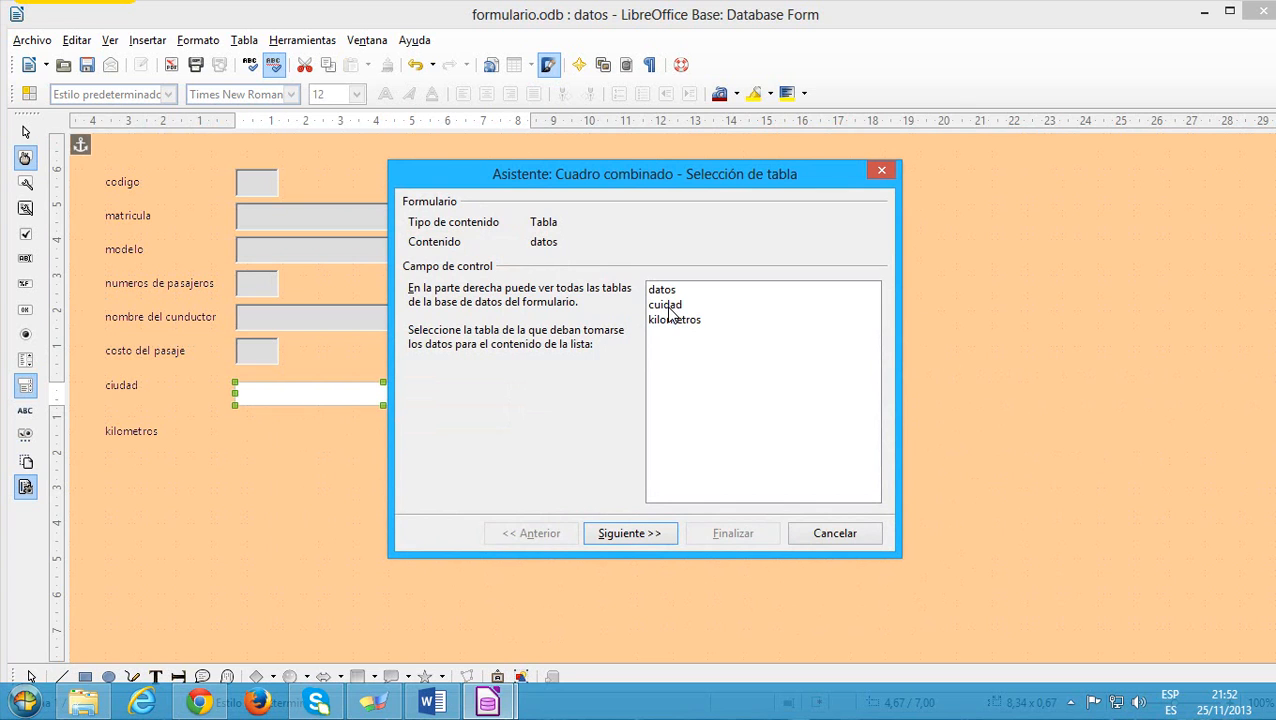
{"action": "left_click", "coordinate": [671, 305]}
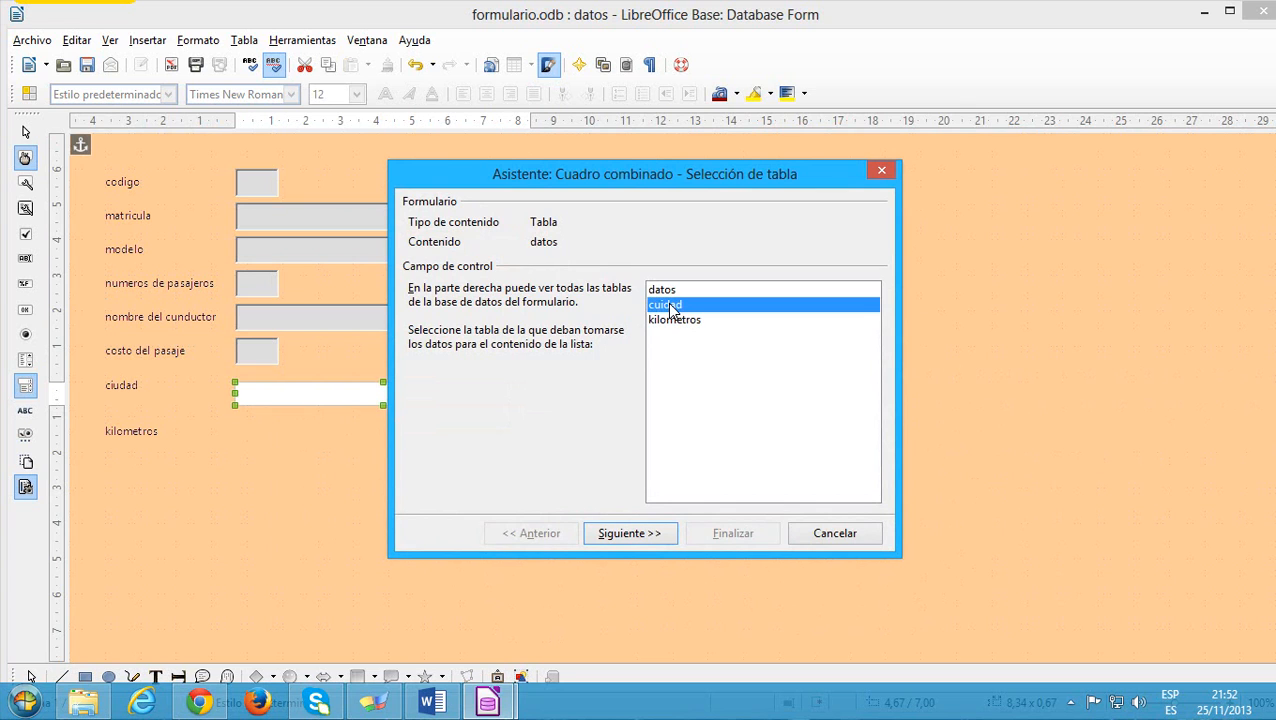
{"action": "left_click", "coordinate": [630, 533]}
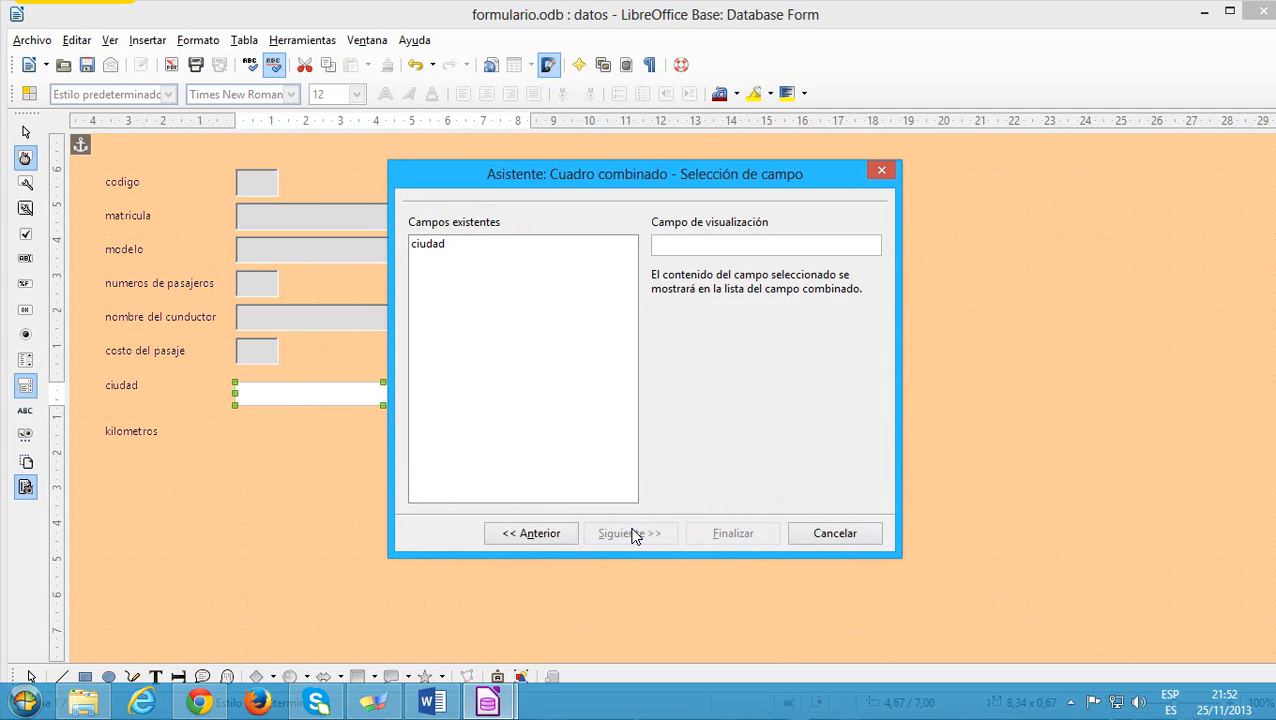
{"action": "left_click", "coordinate": [441, 243]}
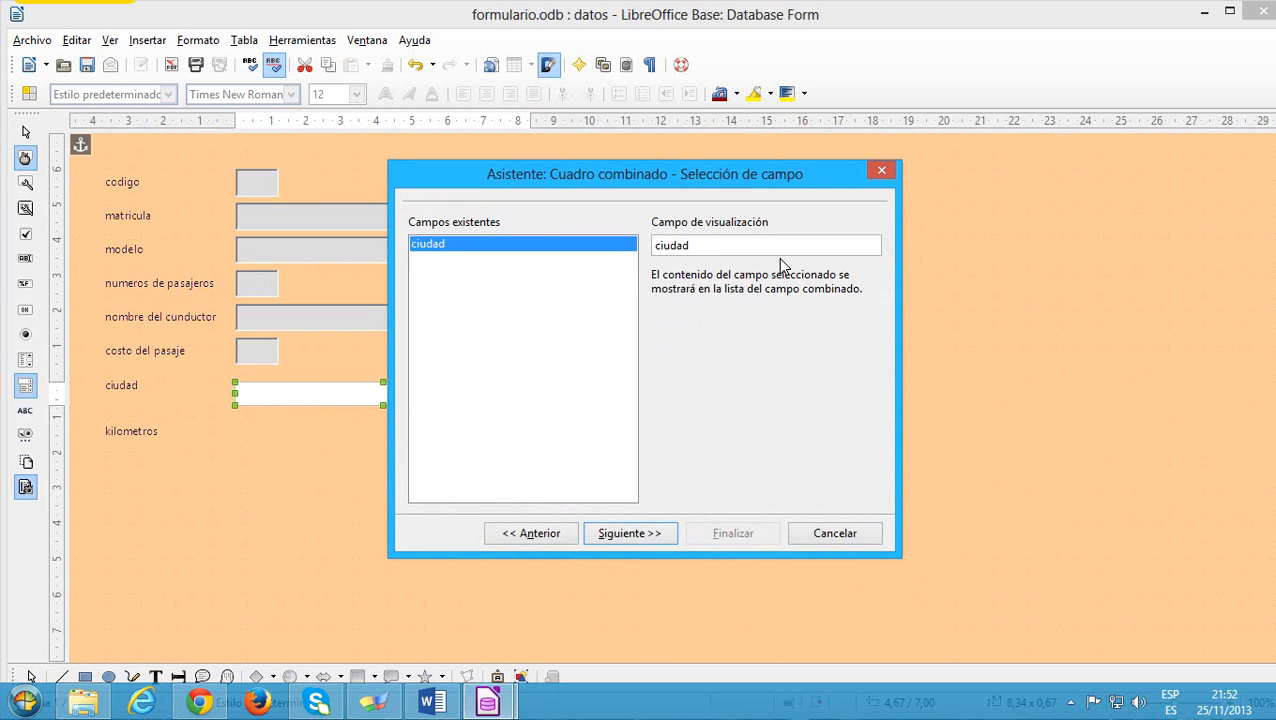
Store the combo box's value in the ciudad field of the datos table and finish the wizard.
{"action": "left_click", "coordinate": [662, 534]}
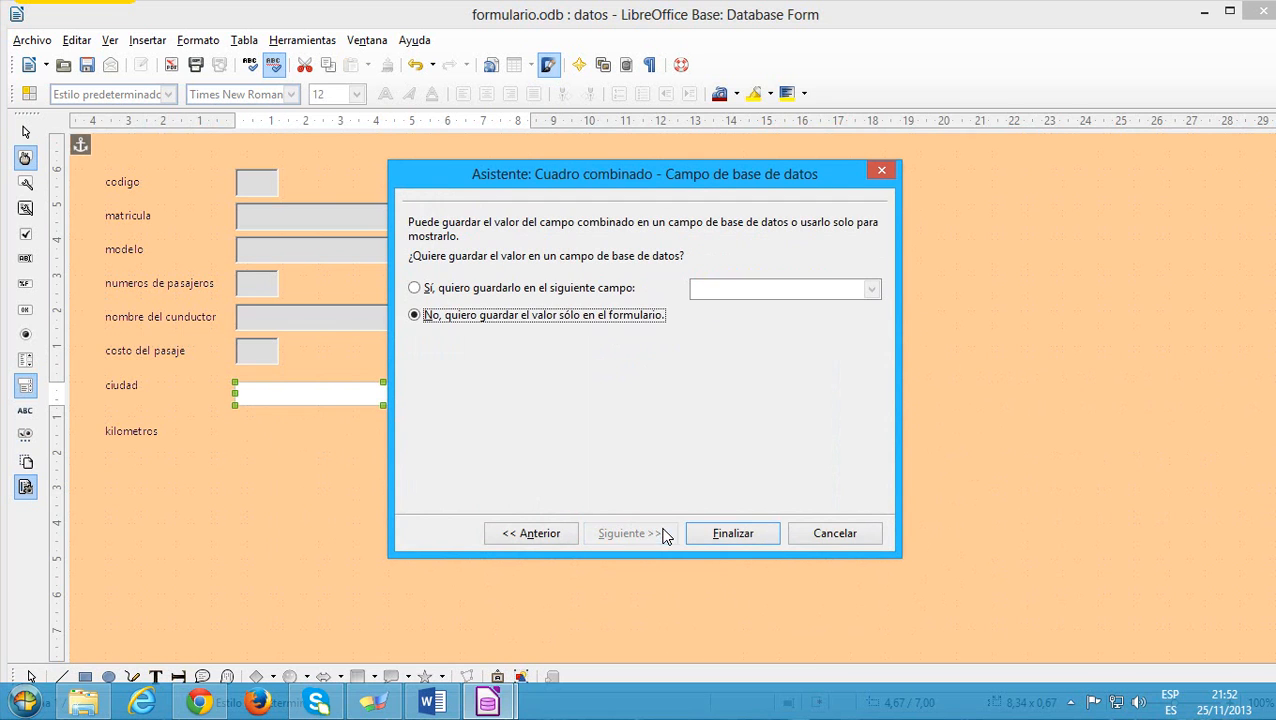
{"action": "left_click", "coordinate": [431, 292]}
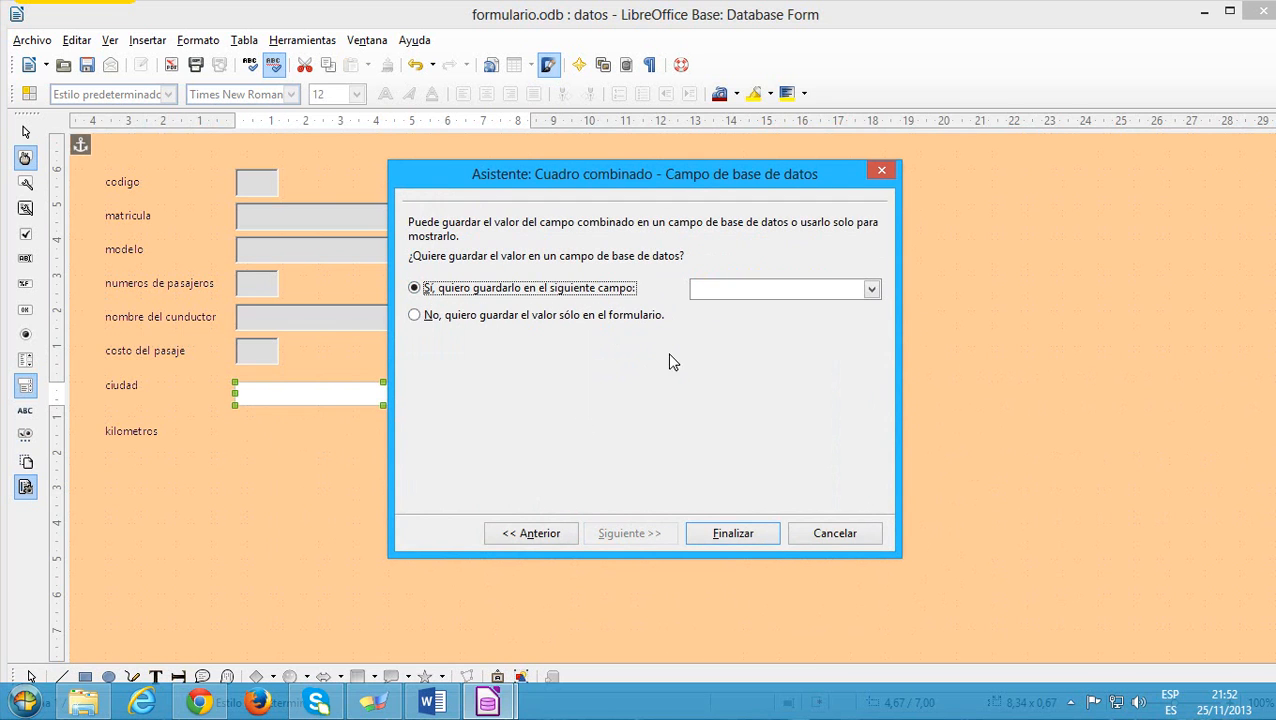
{"action": "left_click", "coordinate": [872, 288]}
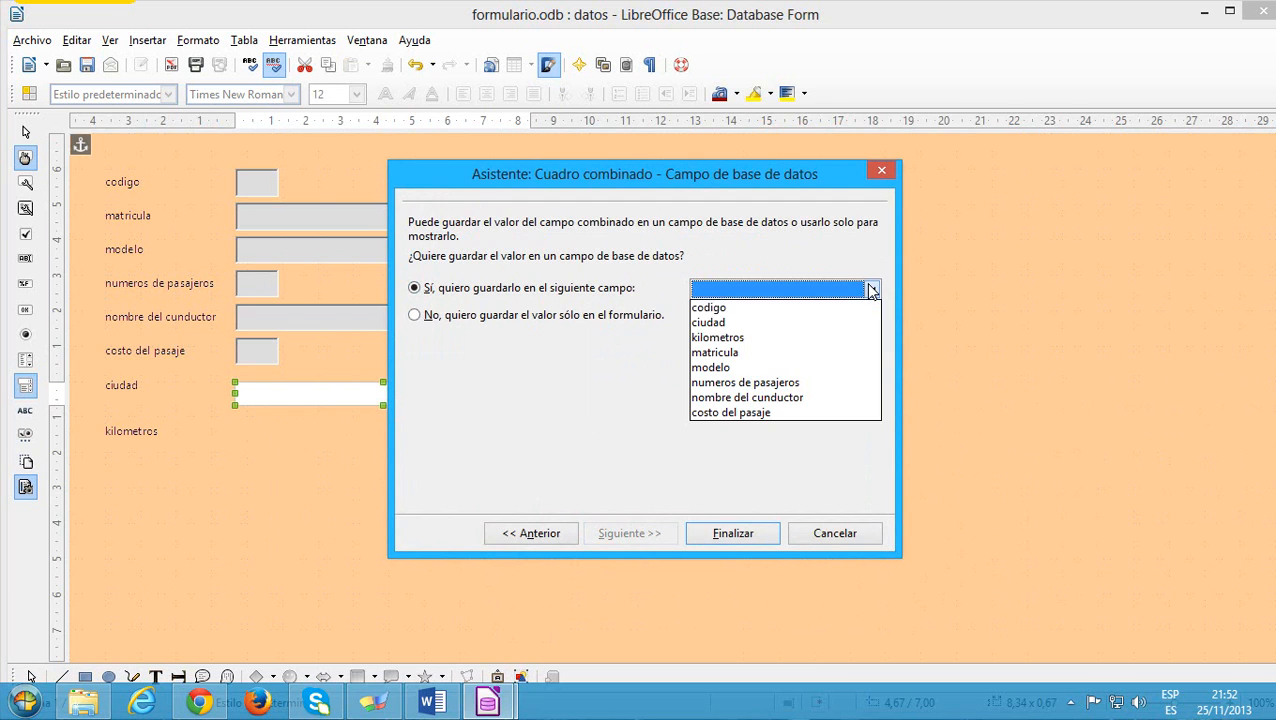
{"action": "left_click", "coordinate": [737, 324]}
{"action": "left_click", "coordinate": [742, 536]}
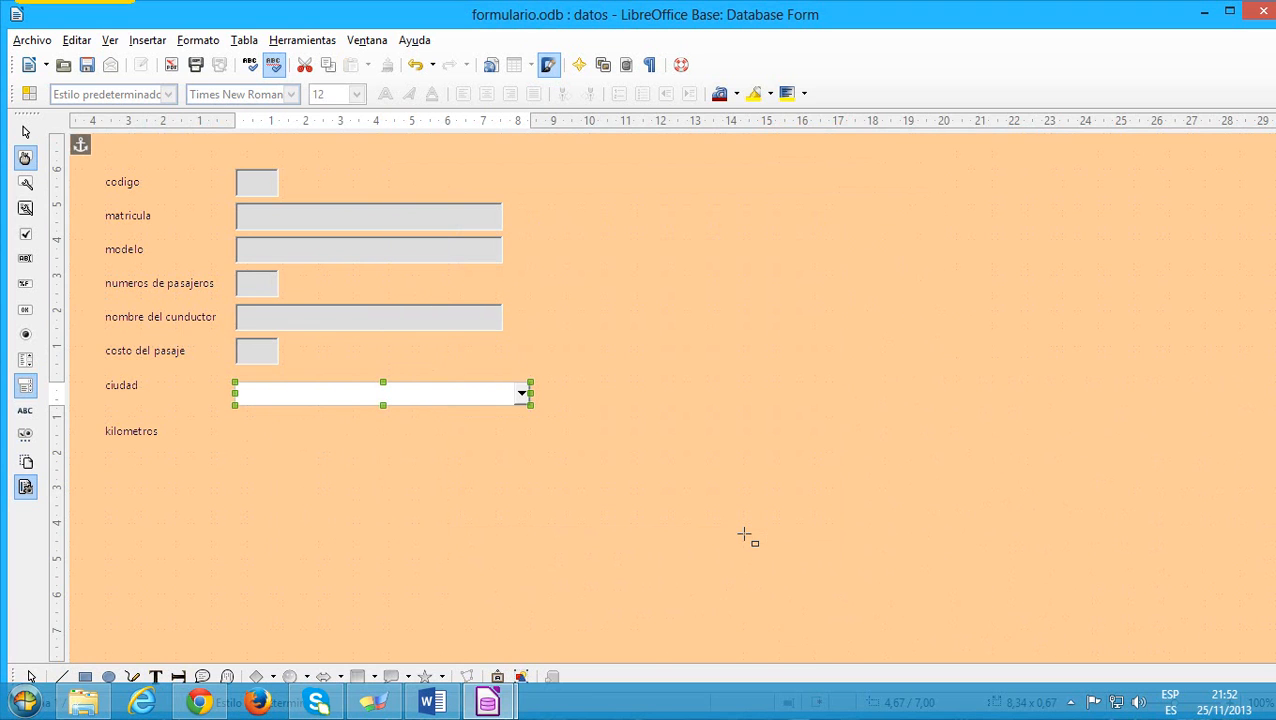
Draw a combo box about 8.84 by 0.67 cm beside kilometros, listing the kilometros field of the kilometros table.
{"action": "left_click_drag", "start_coordinate": [234, 416], "coordinate": [547, 437]}
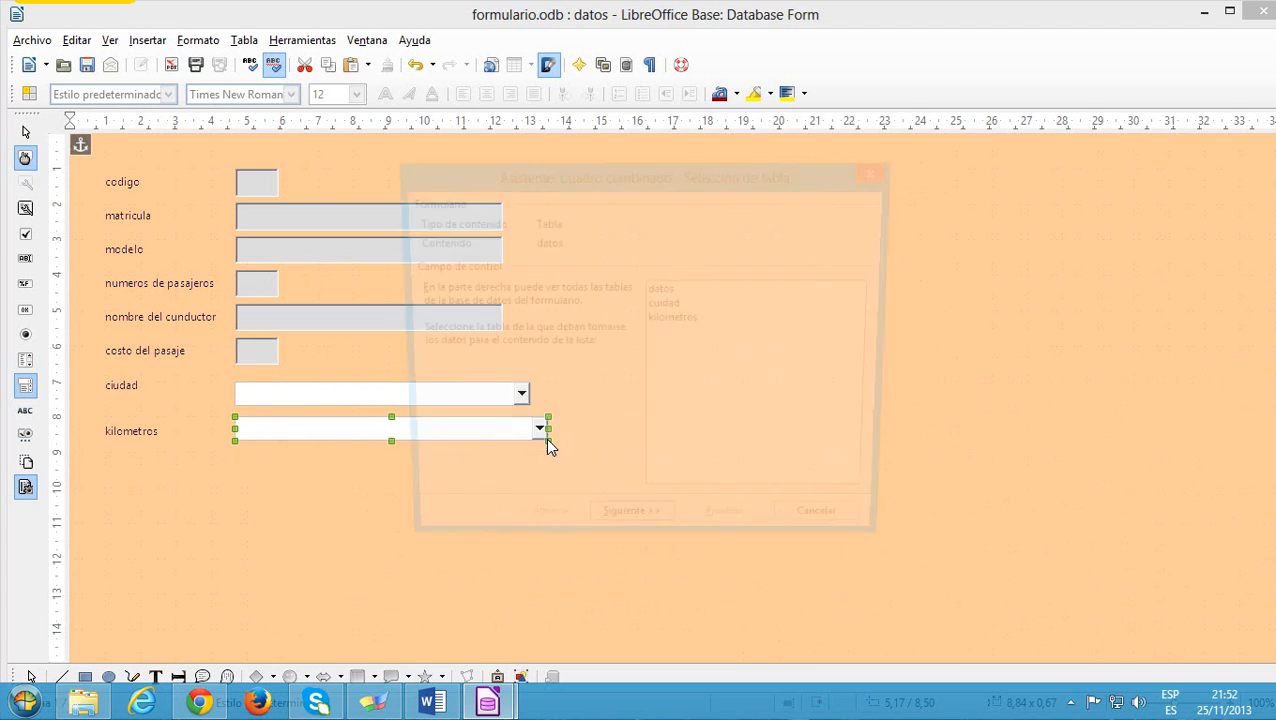
{"action": "left_click", "coordinate": [688, 328]}
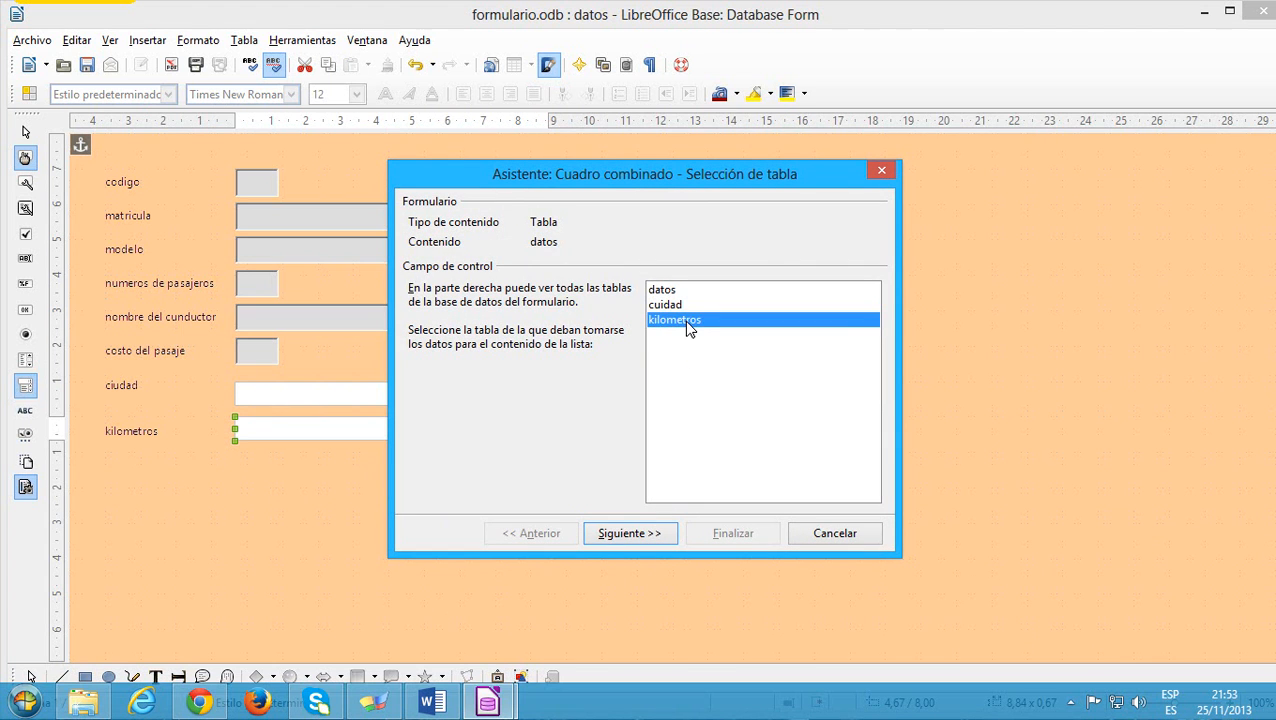
{"action": "left_click", "coordinate": [624, 534]}
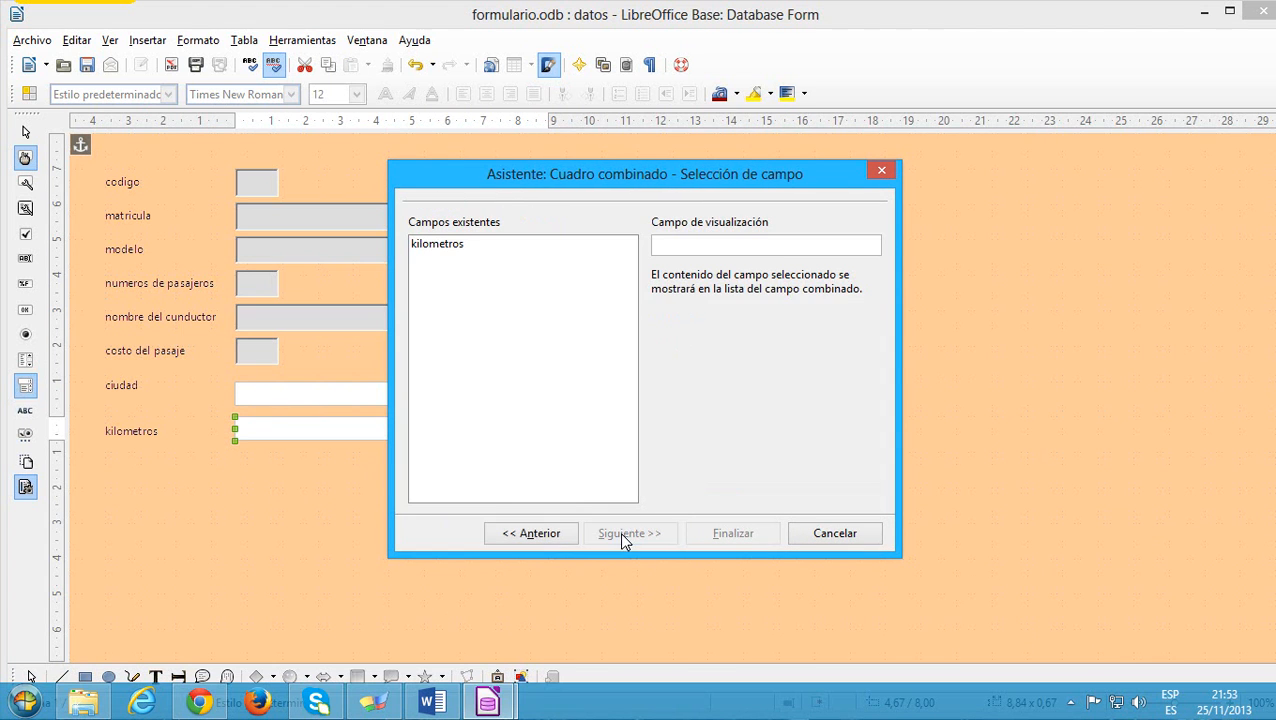
{"action": "left_click", "coordinate": [443, 247]}
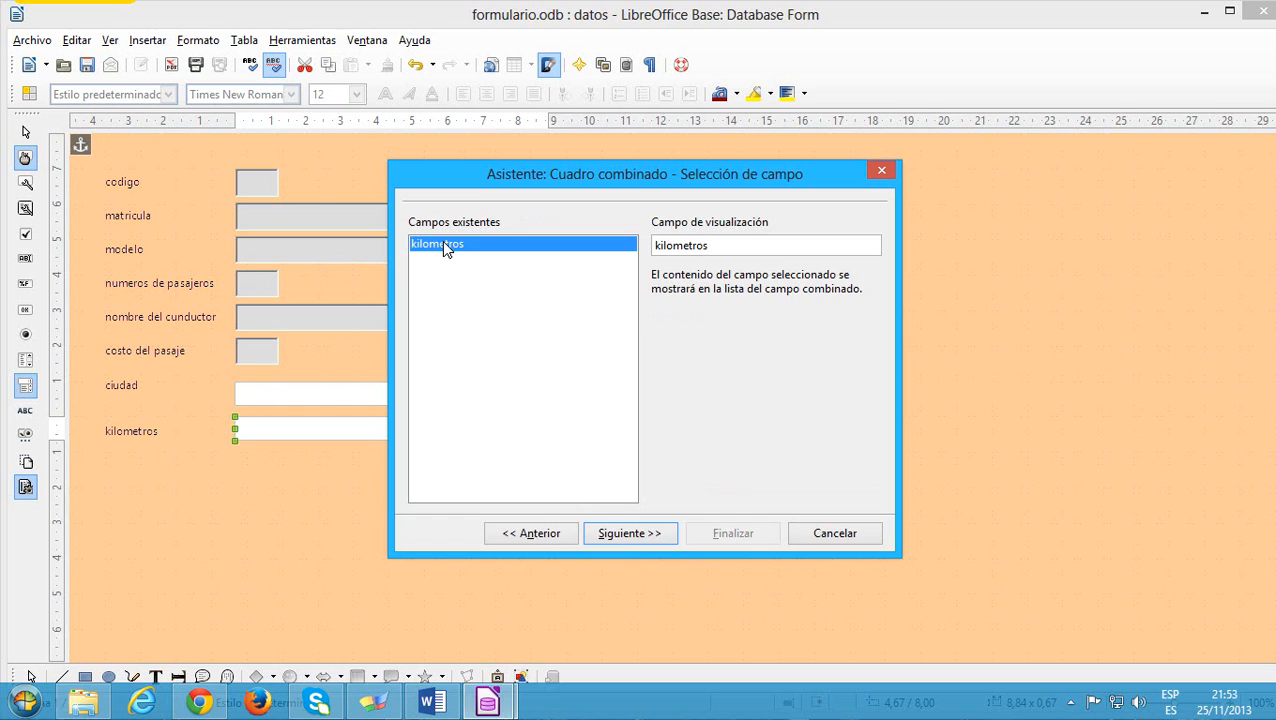
Choose to store the kilometros combo box's value in a database field and finish its wizard.
{"action": "left_click", "coordinate": [630, 532]}
{"action": "left_click", "coordinate": [432, 290]}
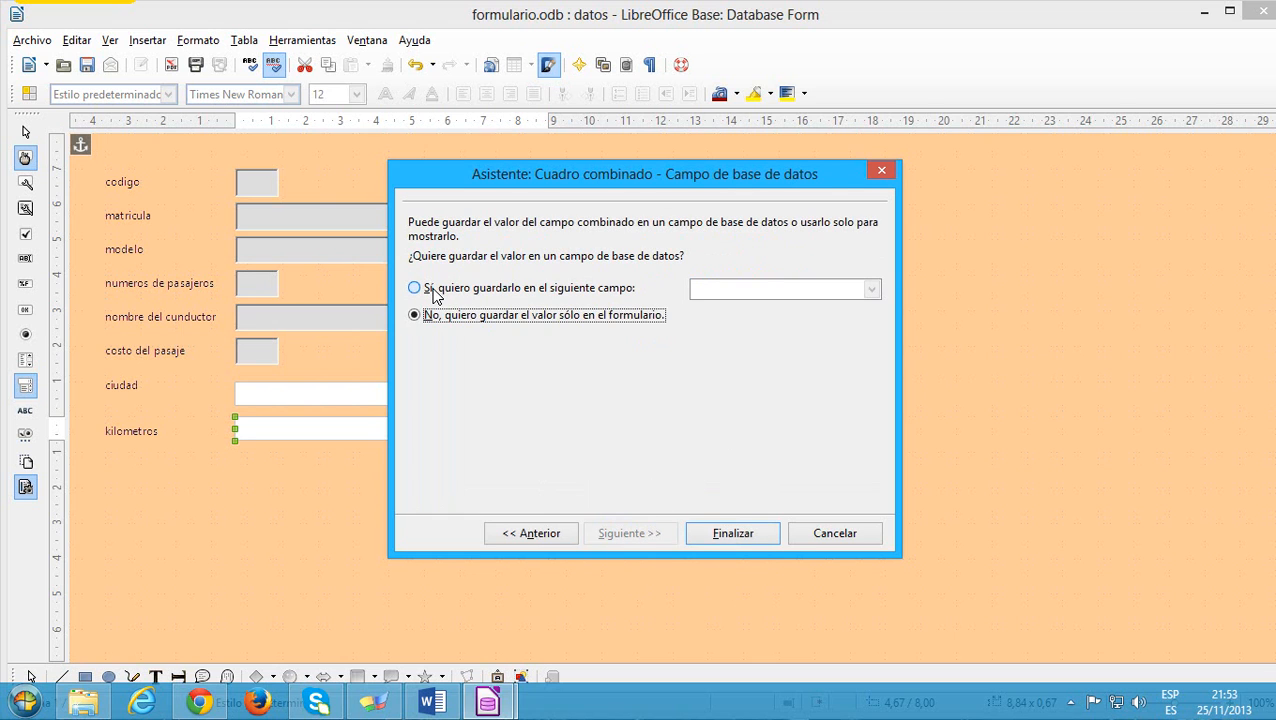
{"action": "left_click", "coordinate": [727, 537]}
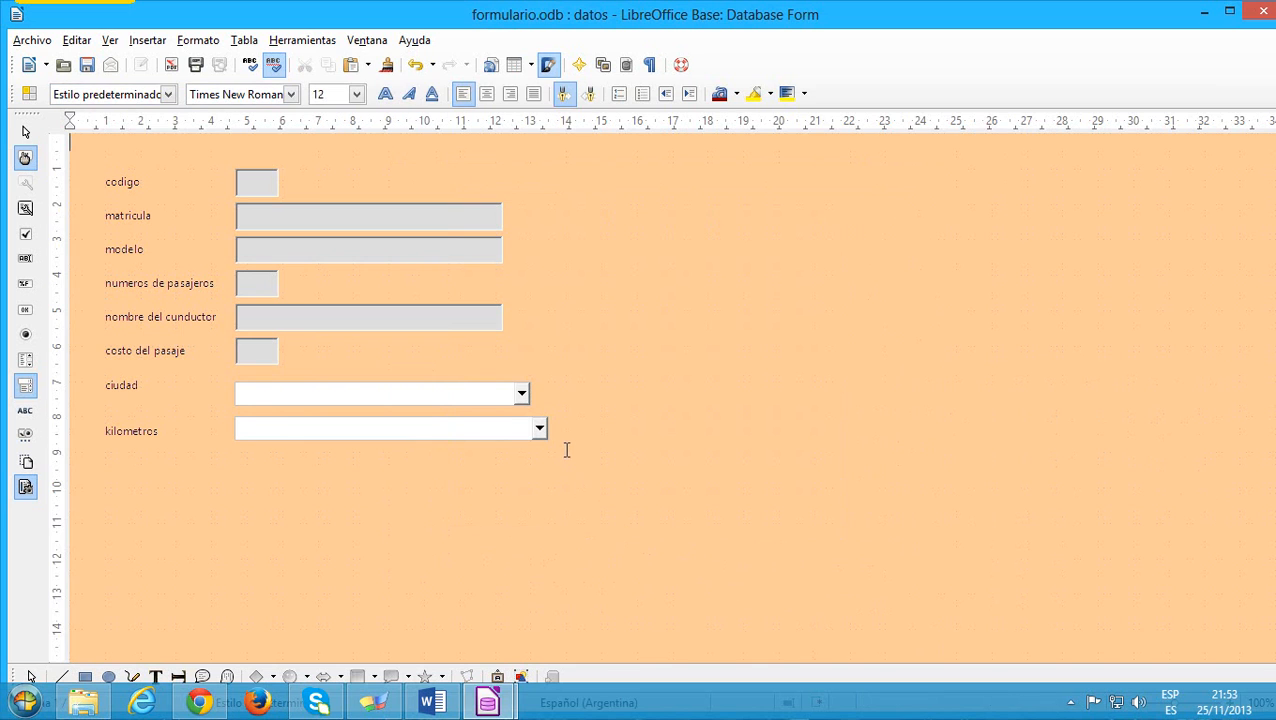
Save the datos form design and close its window.
{"action": "left_click", "coordinate": [32, 40]}
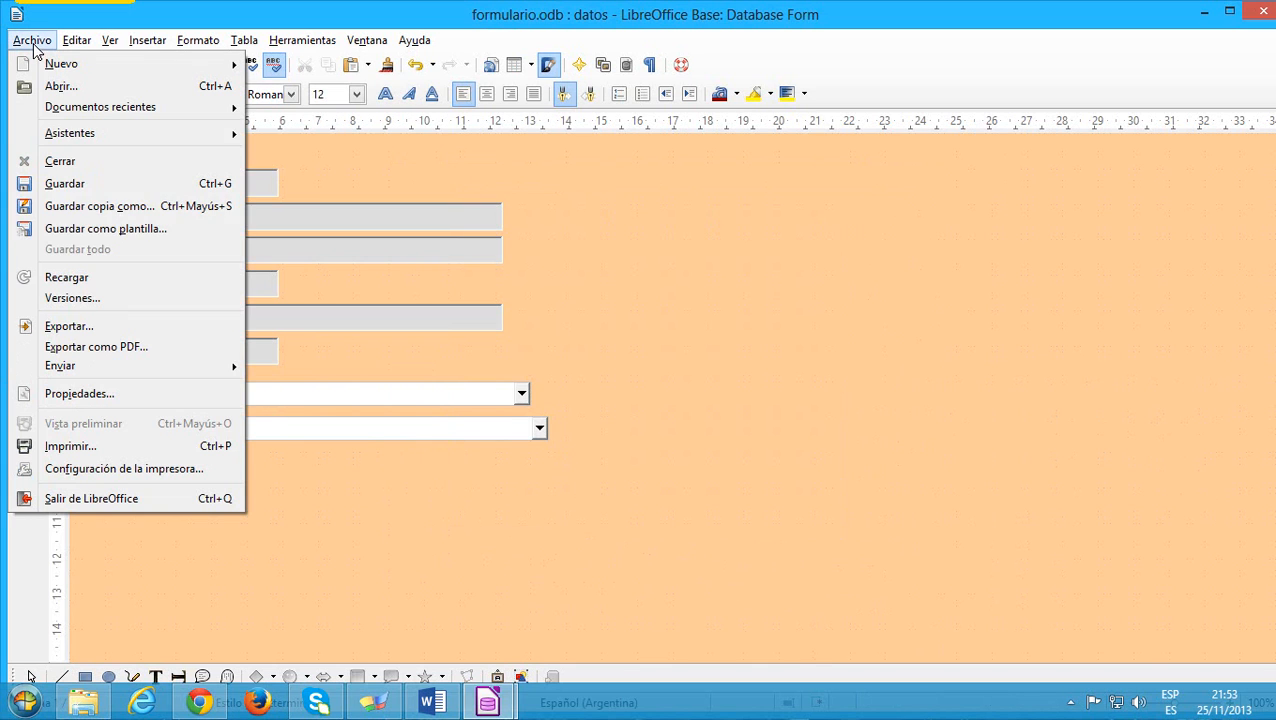
{"action": "left_click", "coordinate": [95, 185]}
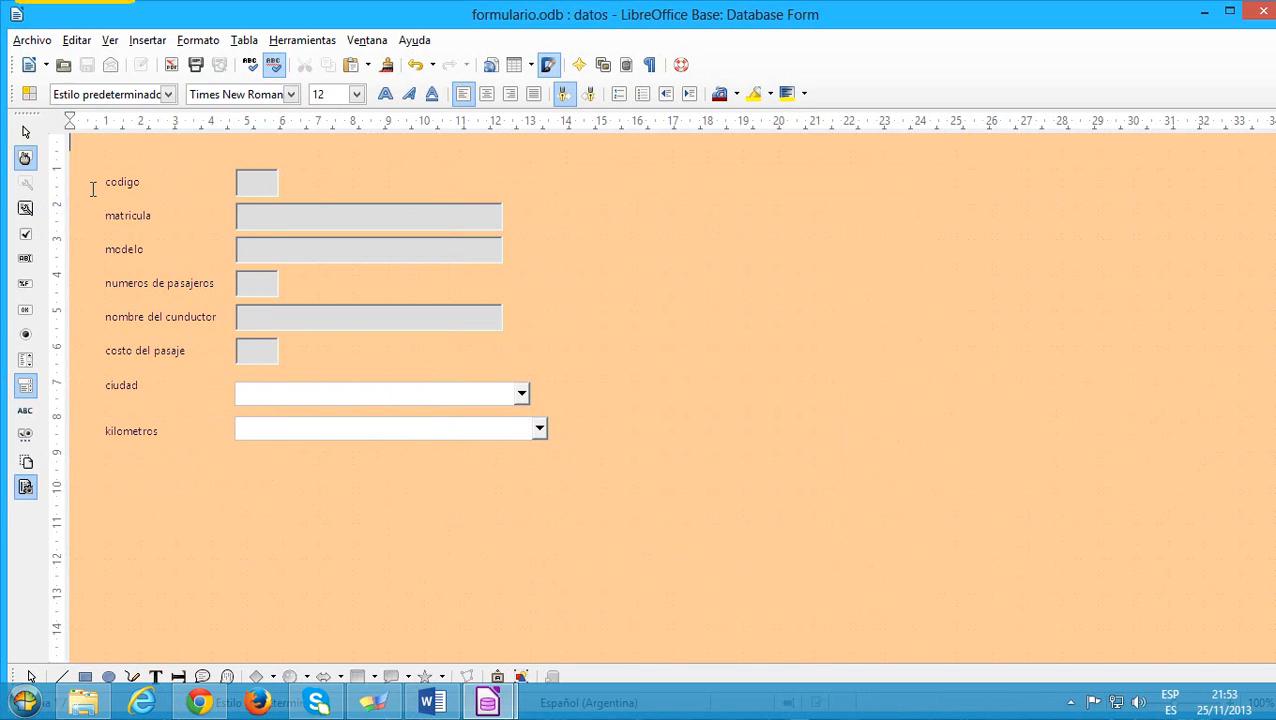
{"action": "left_click", "coordinate": [1262, 12]}
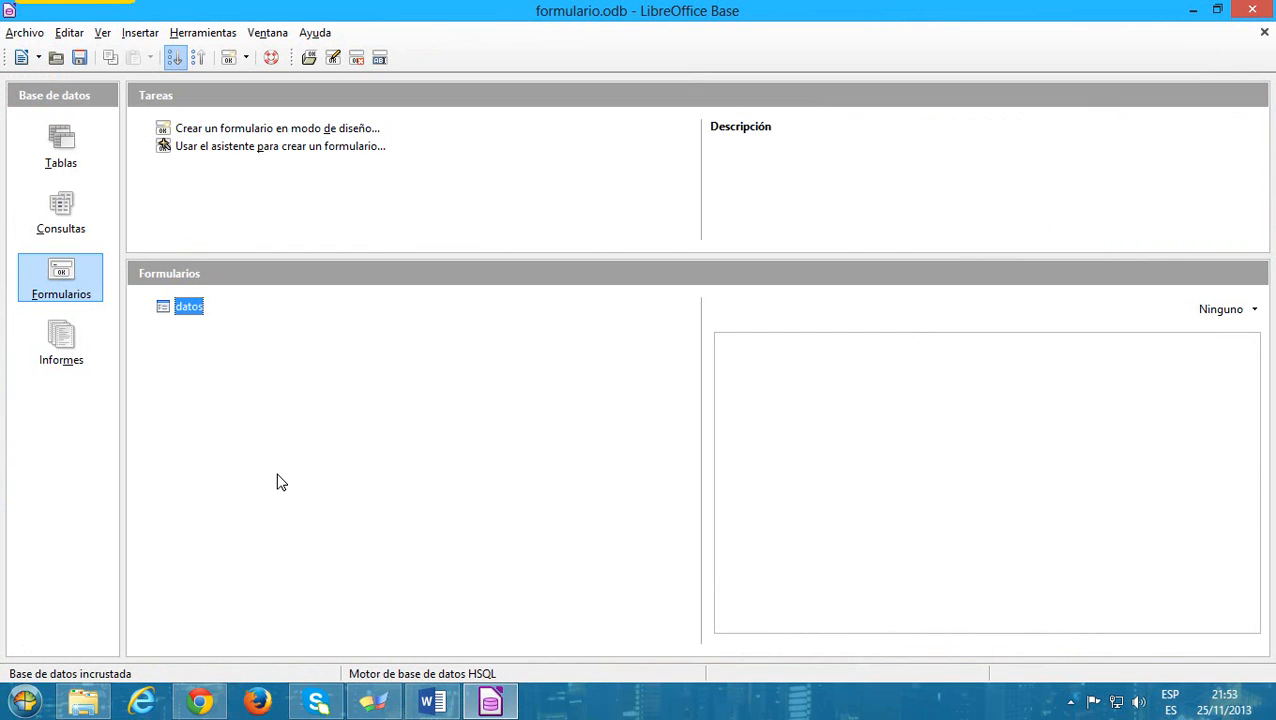
Open the datos form for data entry and check the options offered by the ciudad combo box.
{"action": "double_click", "coordinate": [190, 310]}
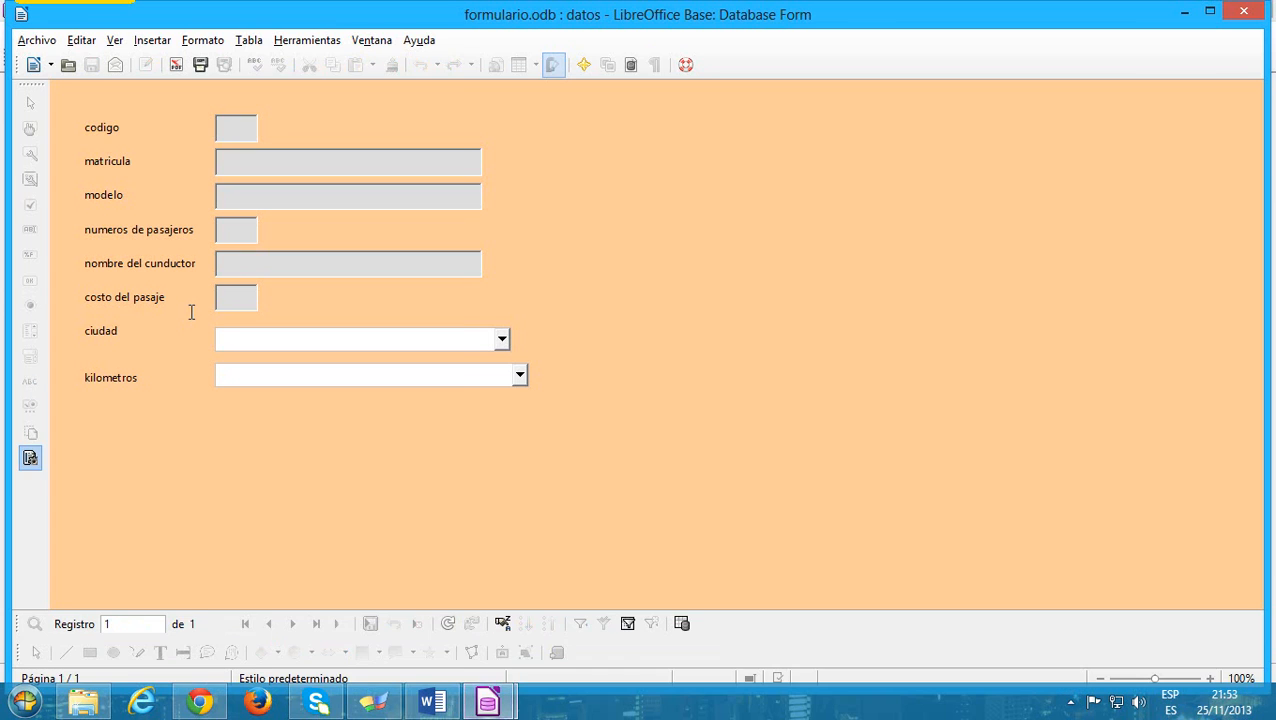
{"action": "left_click", "coordinate": [501, 338]}
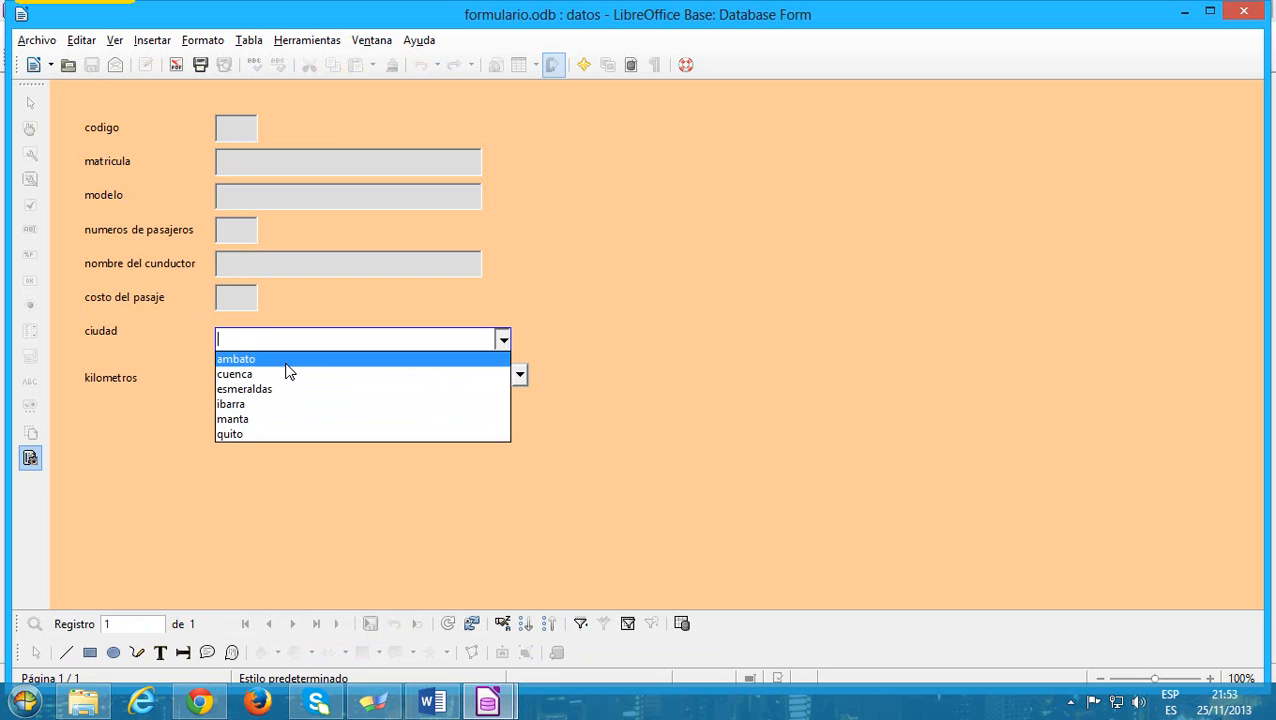
{"action": "left_click", "coordinate": [503, 338]}
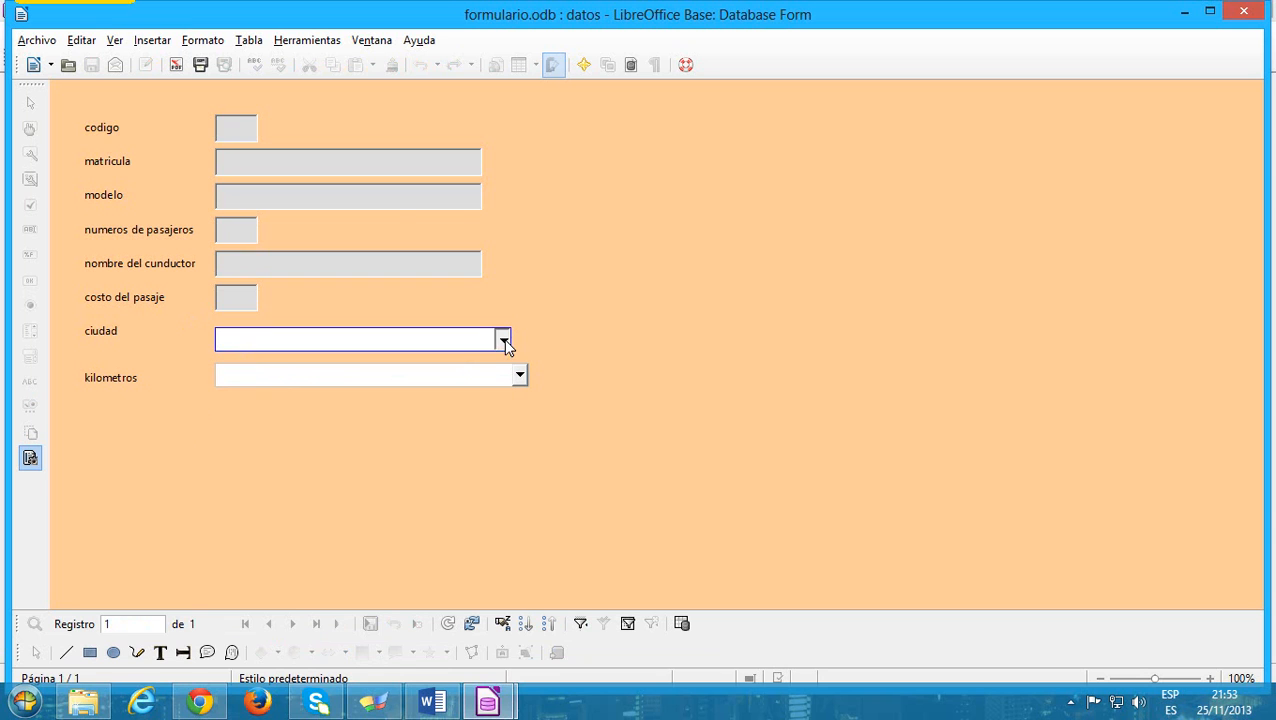
Fill in codigo 23548, matricula 26548, modelo mazda, numeros de pasajeros 25 and the driver's name.
{"action": "left_click", "coordinate": [252, 129]}
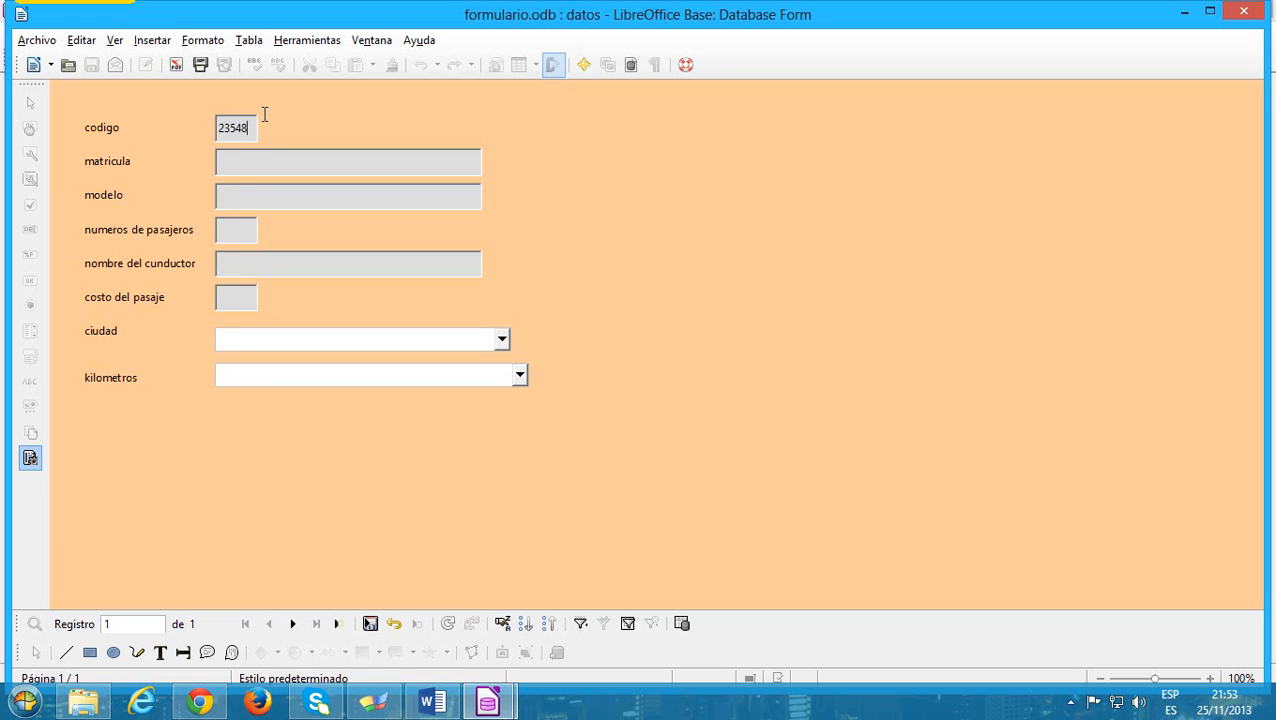
{"action": "left_click", "coordinate": [244, 163]}
{"action": "type", "text": "azda"}
{"action": "left_click", "coordinate": [240, 232]}
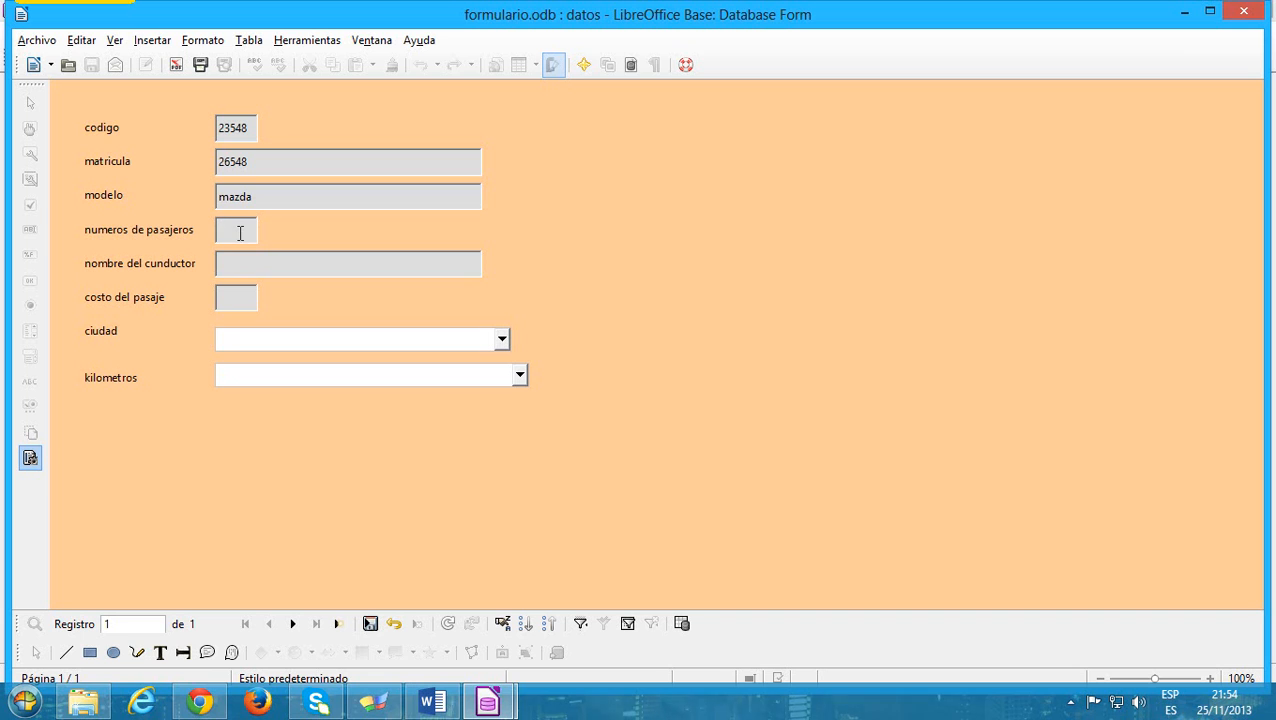
{"action": "type", "text": "25"}
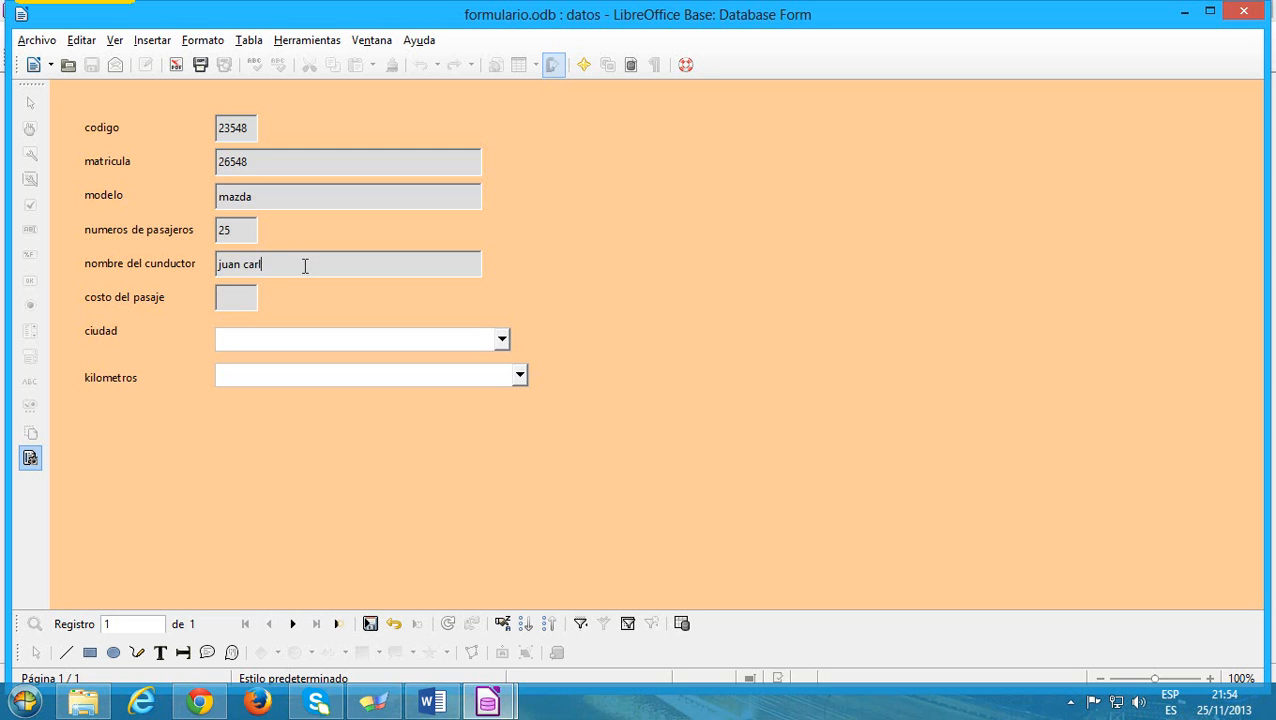
Set costo del pasaje to 2 in the current record.
{"action": "left_click", "coordinate": [237, 304]}
{"action": "type", "text": "00"}
{"action": "left_click", "coordinate": [502, 340]}
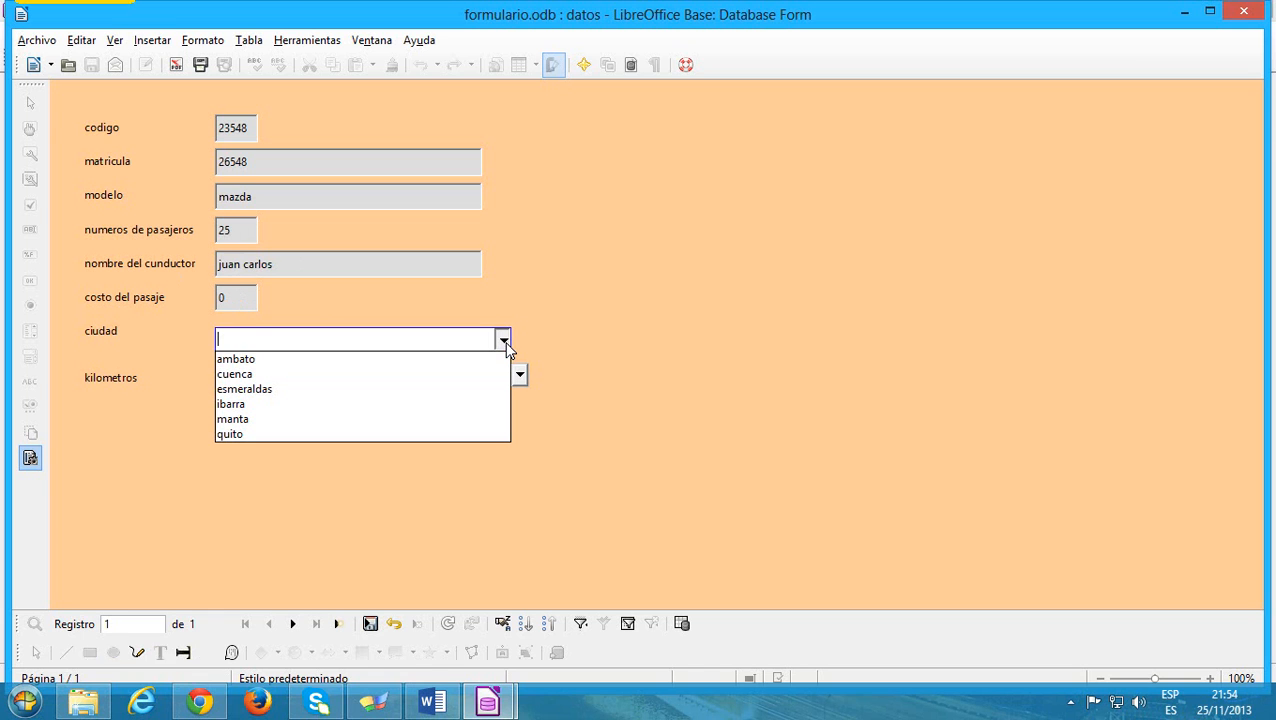
{"action": "left_click", "coordinate": [240, 298]}
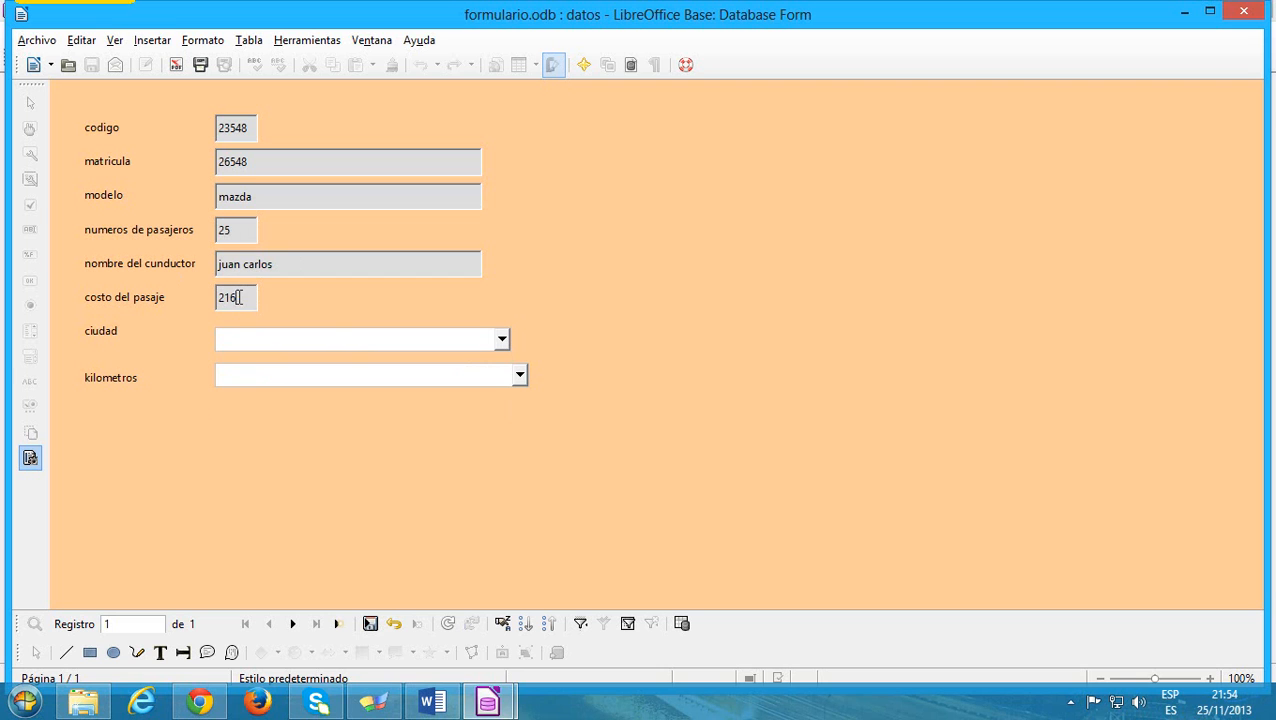
{"action": "type", "text": "216"}
{"action": "left_click", "coordinate": [293, 338]}
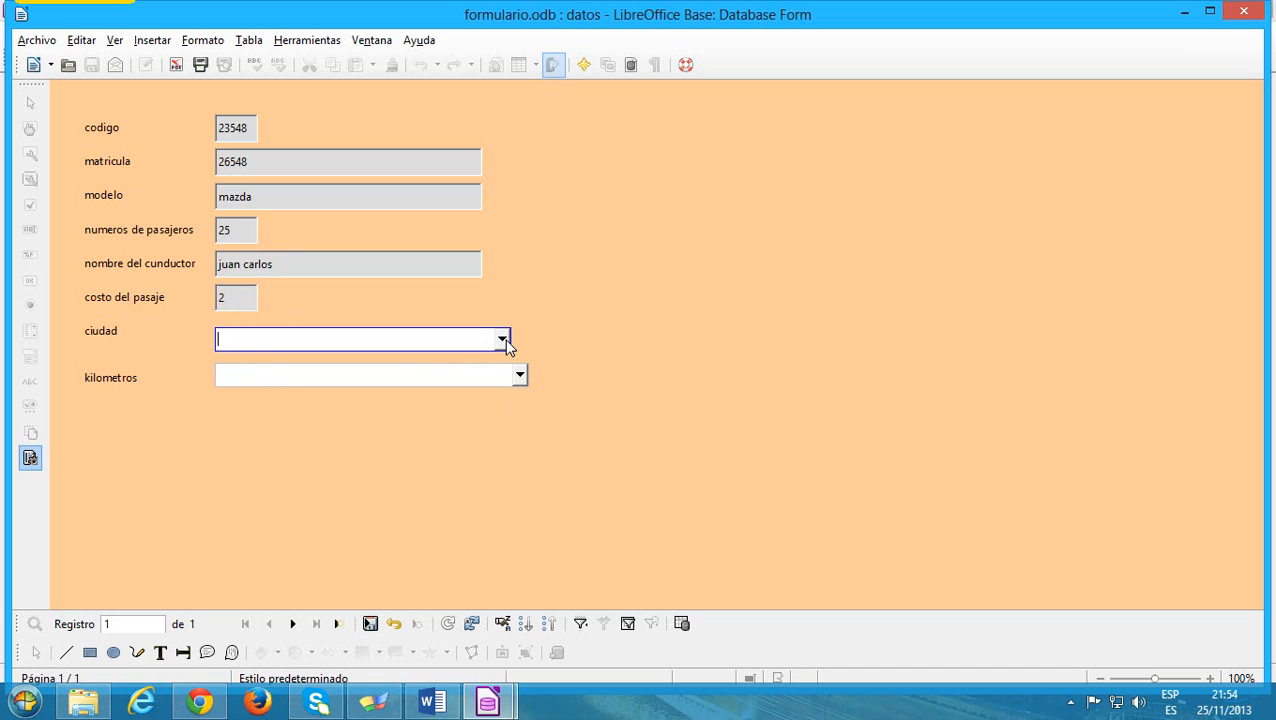
Choose esmeraldas as the ciudad and 600 as the kilometros for the record.
{"action": "left_click", "coordinate": [502, 340]}
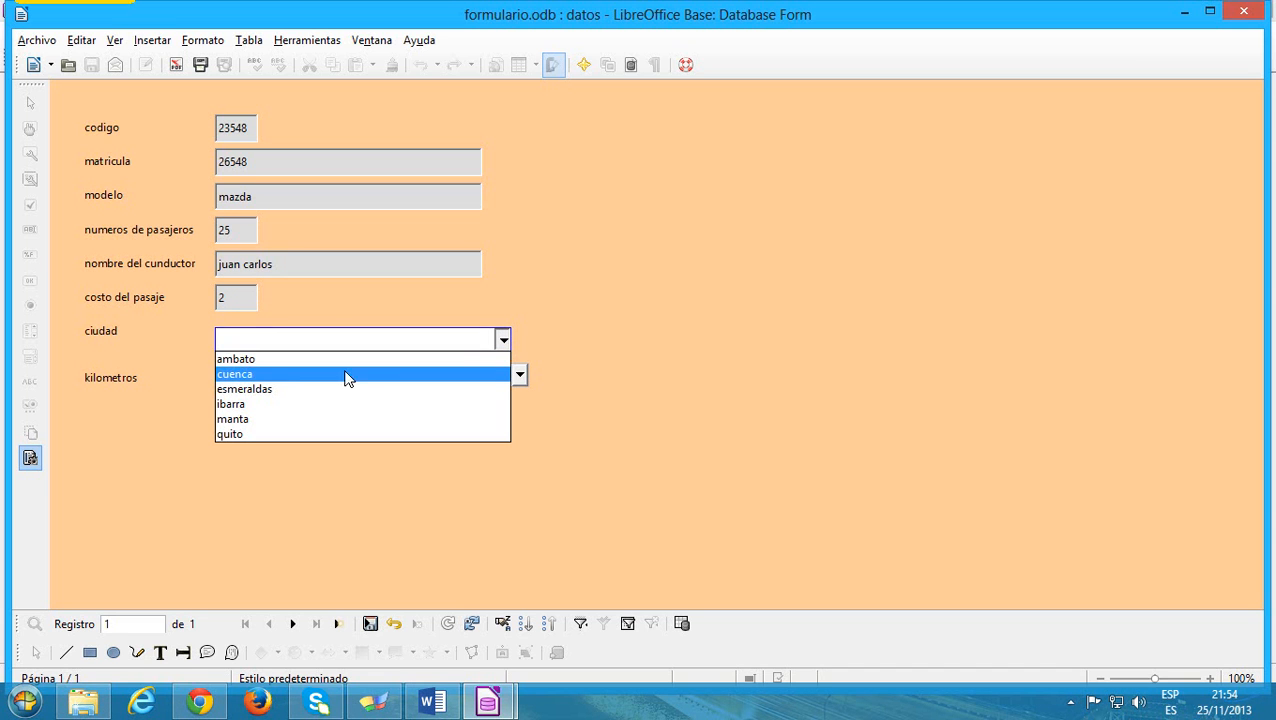
{"action": "left_click", "coordinate": [263, 392]}
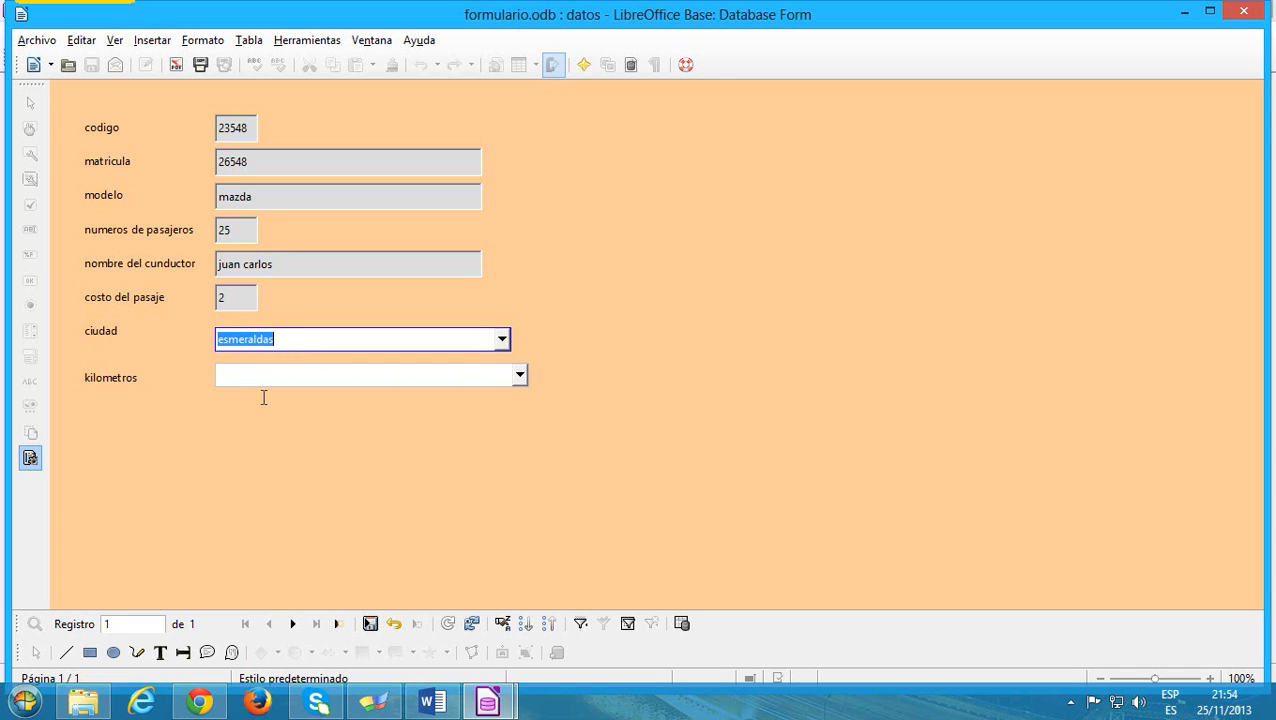
{"action": "left_click", "coordinate": [519, 376]}
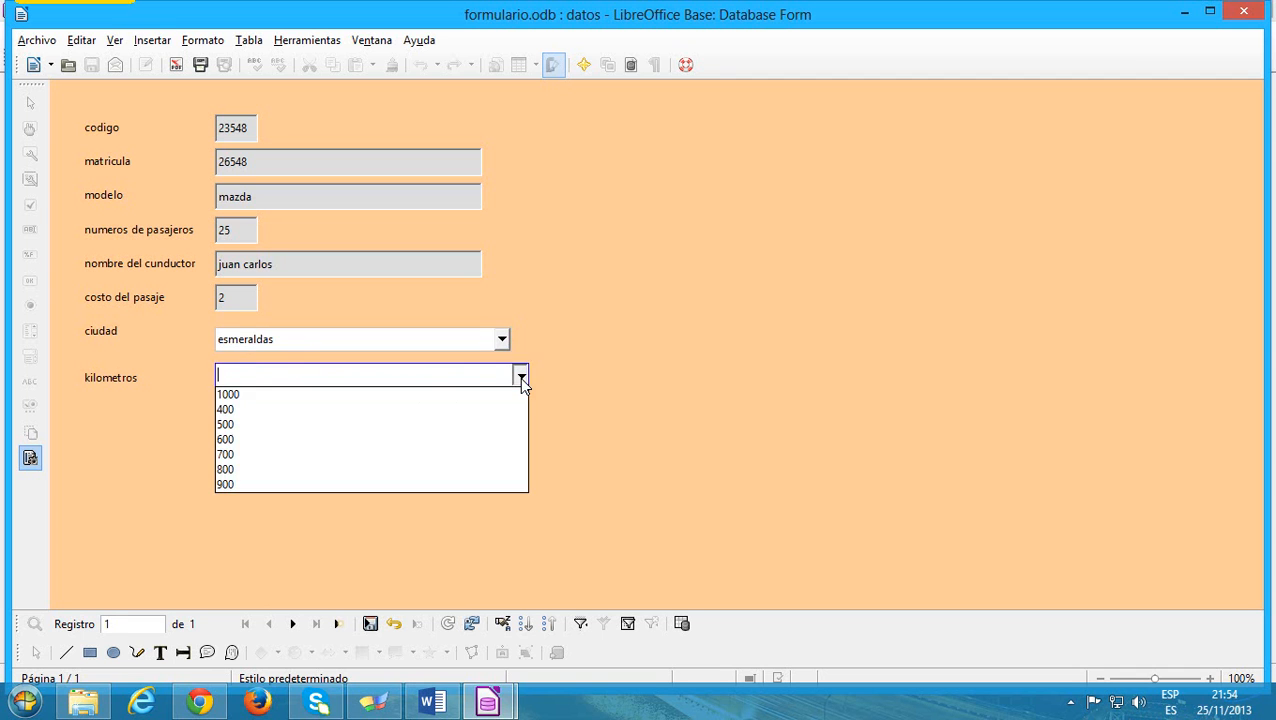
{"action": "left_click", "coordinate": [241, 441]}
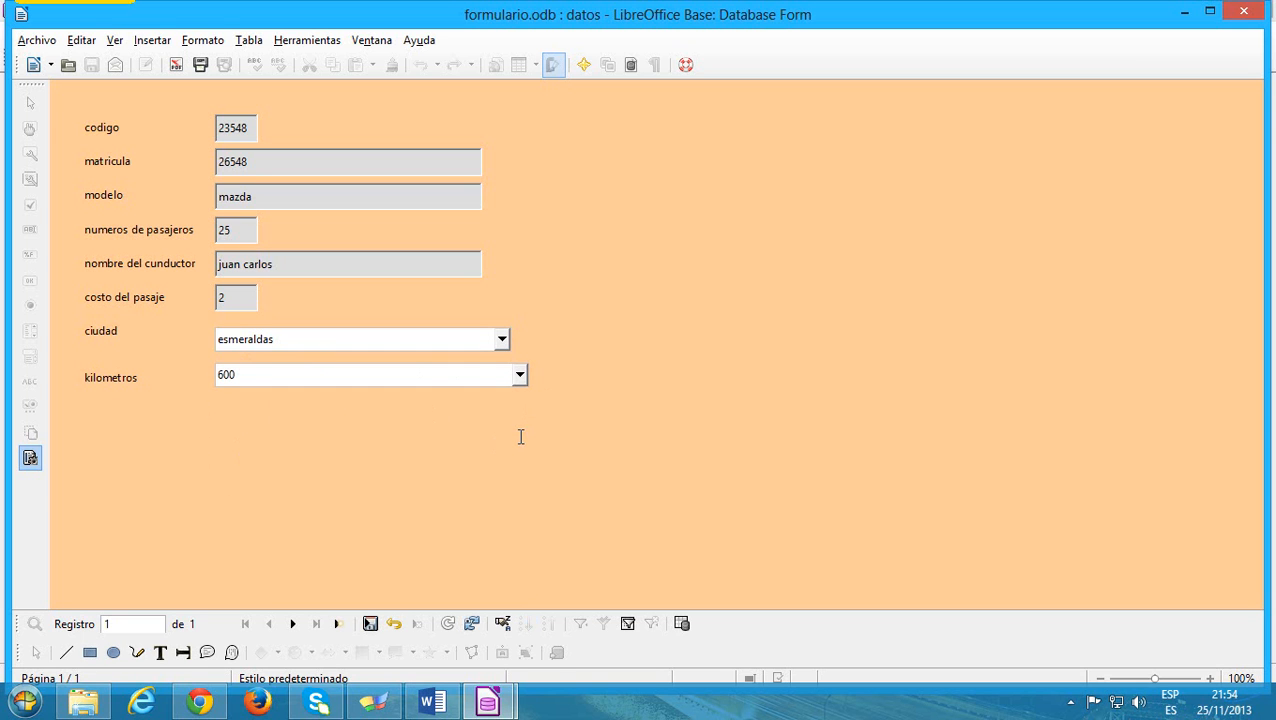
Review the ciudad combo box options and consult the required cities and kilometros in the Word exercise document.
{"action": "left_click", "coordinate": [503, 341]}
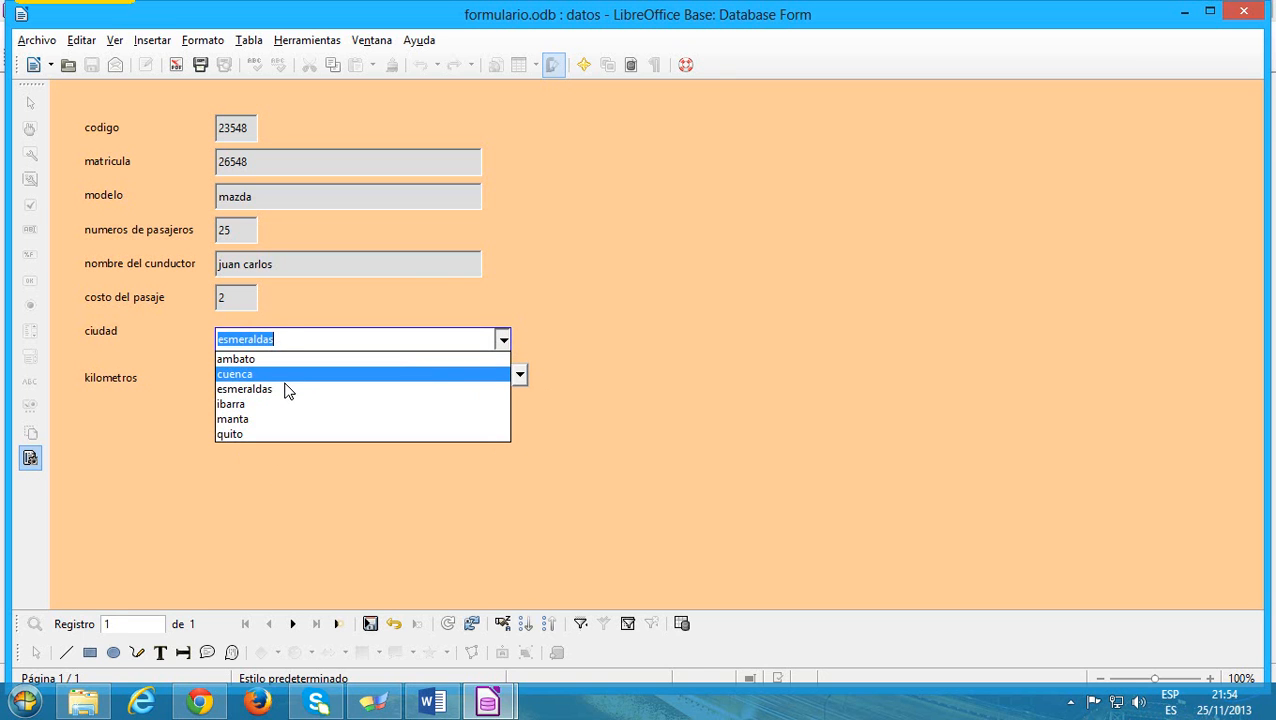
{"action": "left_click", "coordinate": [586, 405]}
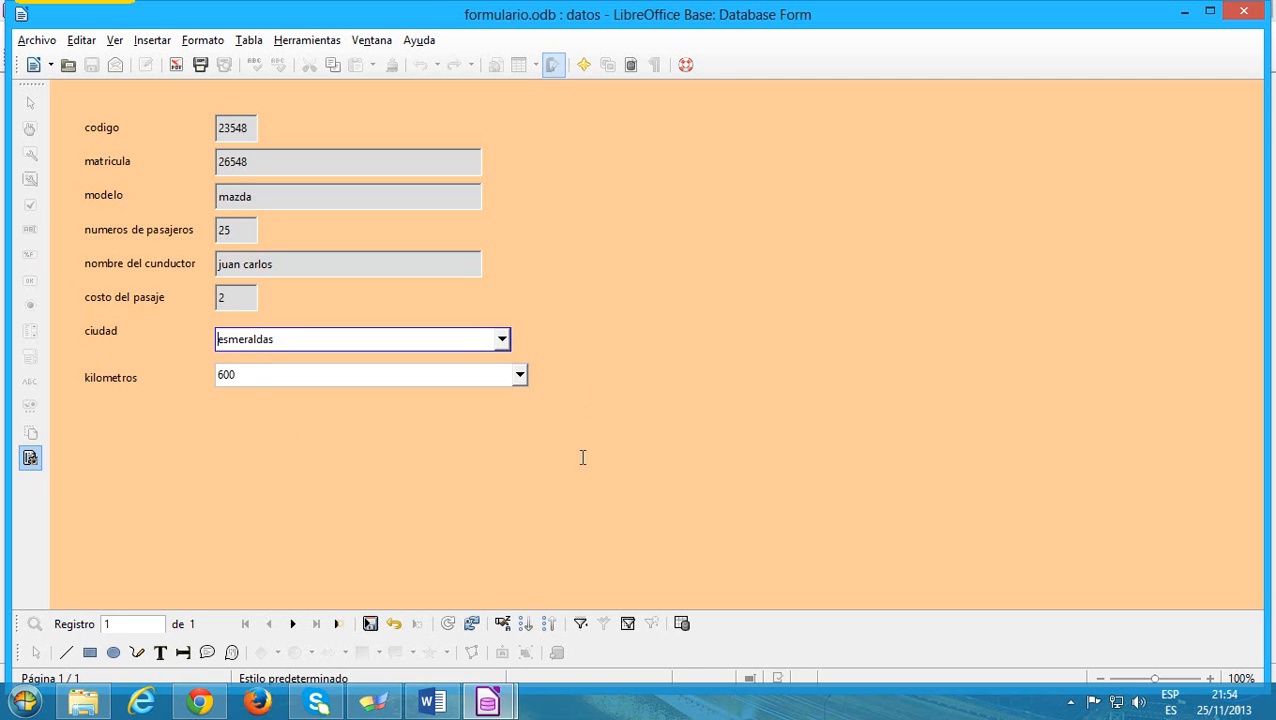
{"action": "left_click", "coordinate": [432, 704]}
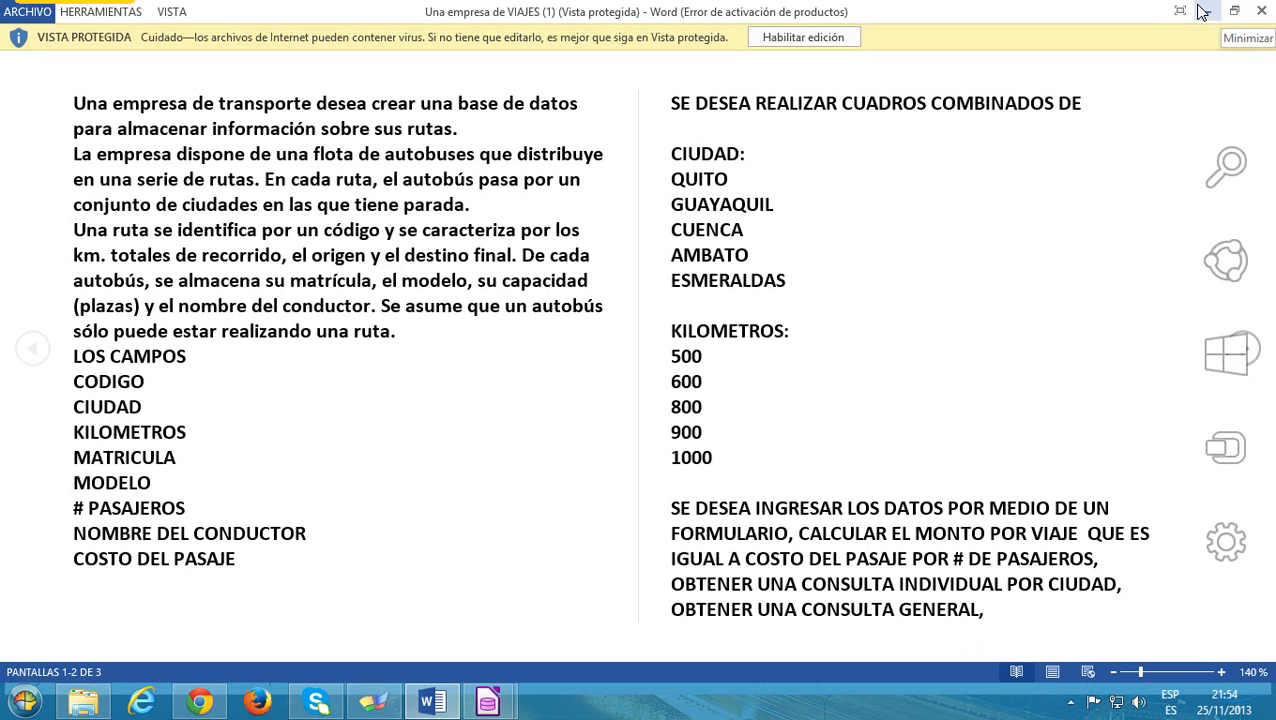
{"action": "left_click", "coordinate": [1207, 11]}
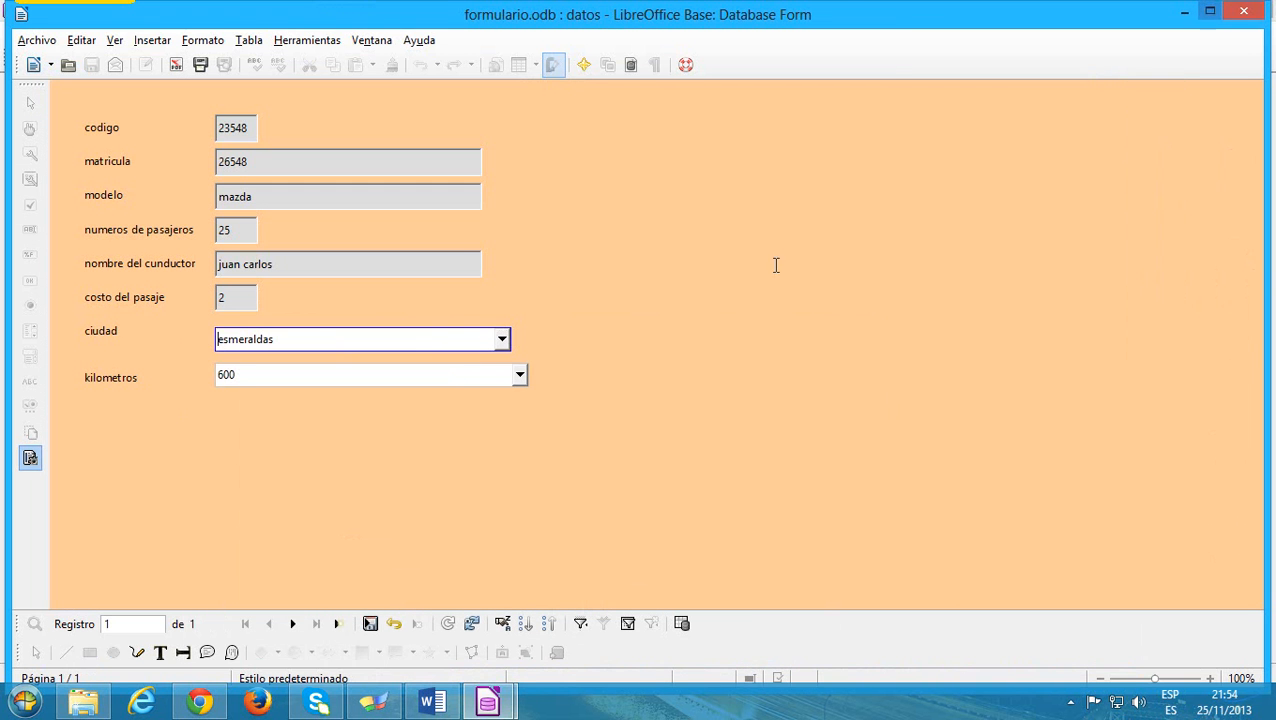
Change the record's kilometros to 500 and its ciudad to cuenca, and minimize the form and database windows.
{"action": "left_click", "coordinate": [522, 379]}
{"action": "left_click", "coordinate": [474, 425]}
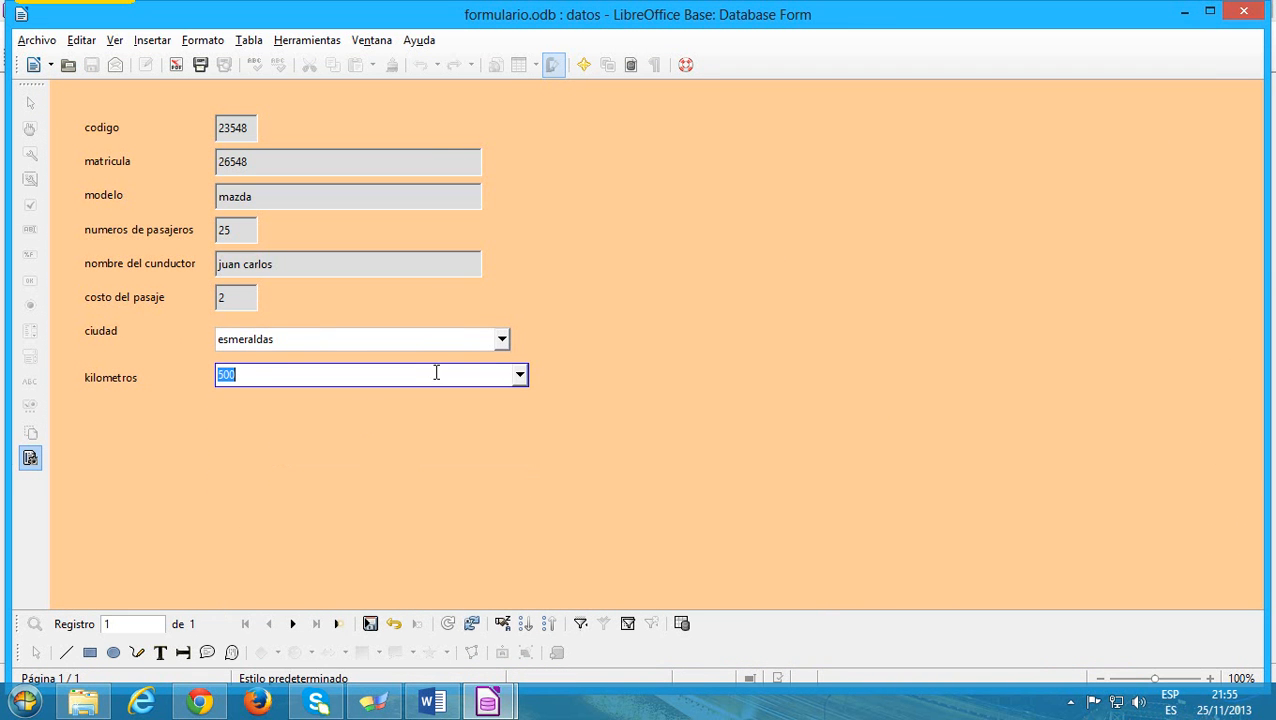
{"action": "left_click", "coordinate": [501, 340]}
{"action": "left_click", "coordinate": [472, 388]}
{"action": "left_click", "coordinate": [501, 338]}
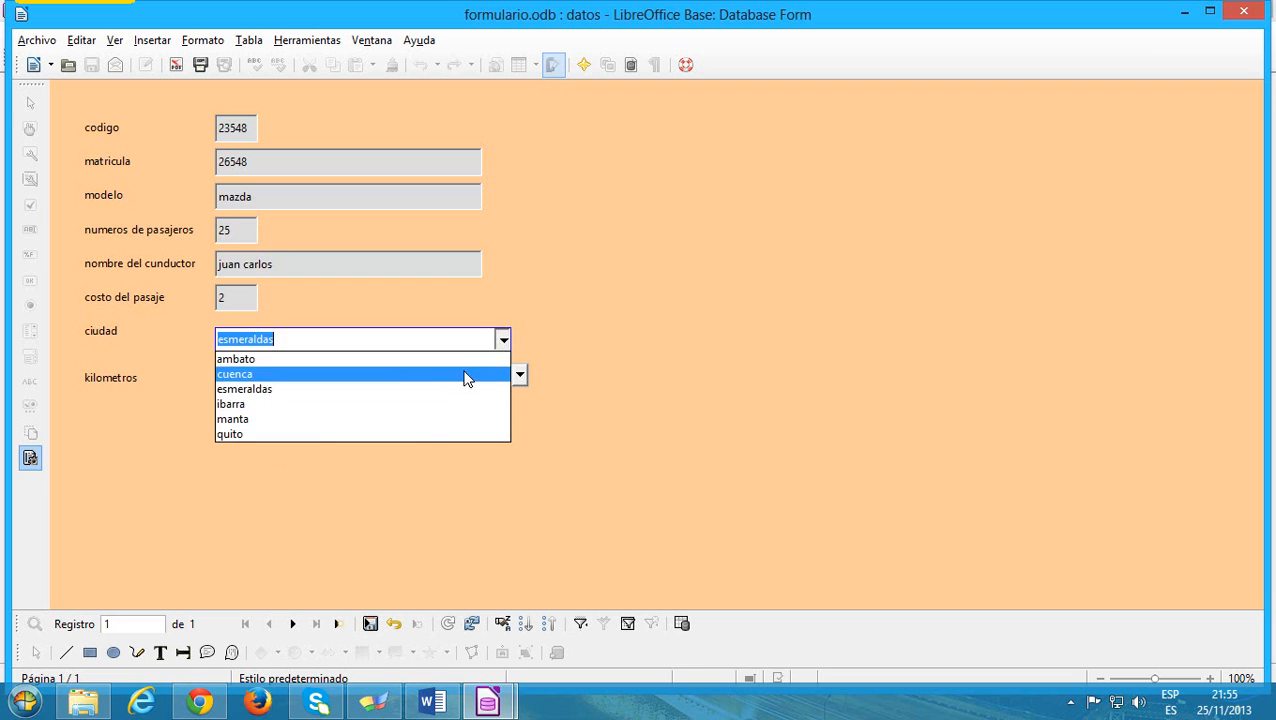
{"action": "left_click", "coordinate": [467, 372]}
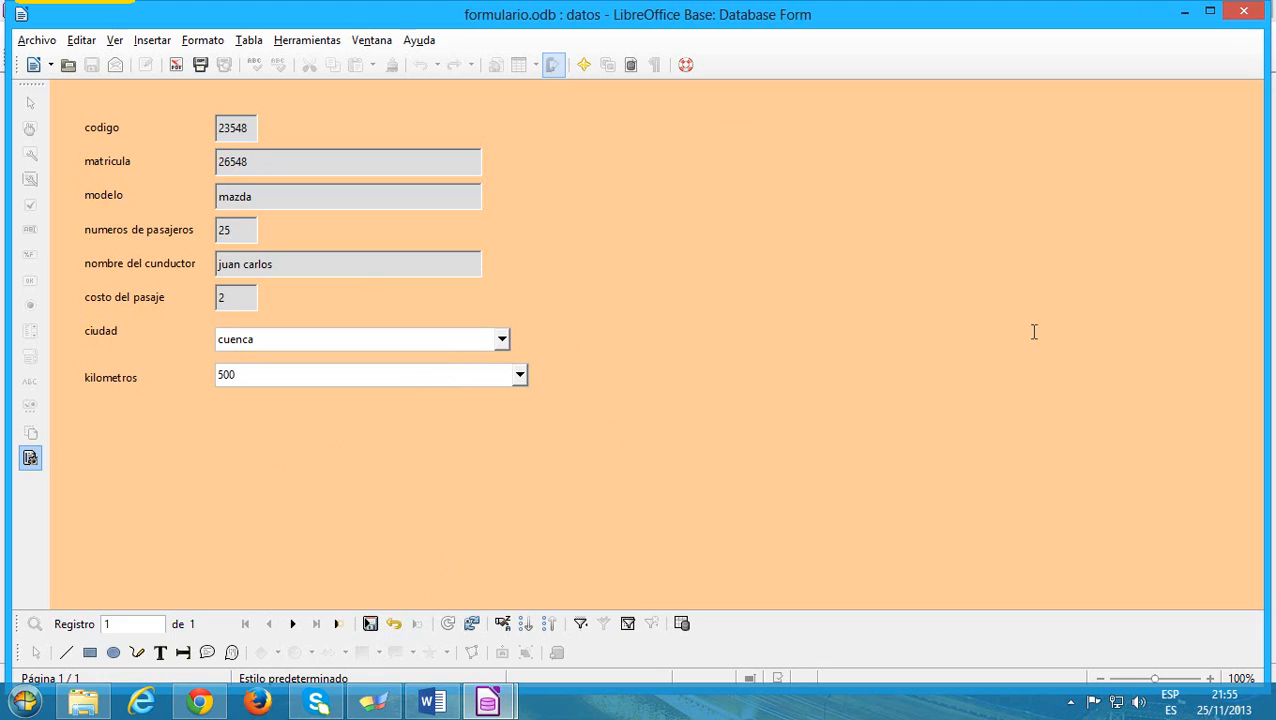
{"action": "left_click", "coordinate": [1185, 16]}
{"action": "left_click", "coordinate": [1185, 12]}
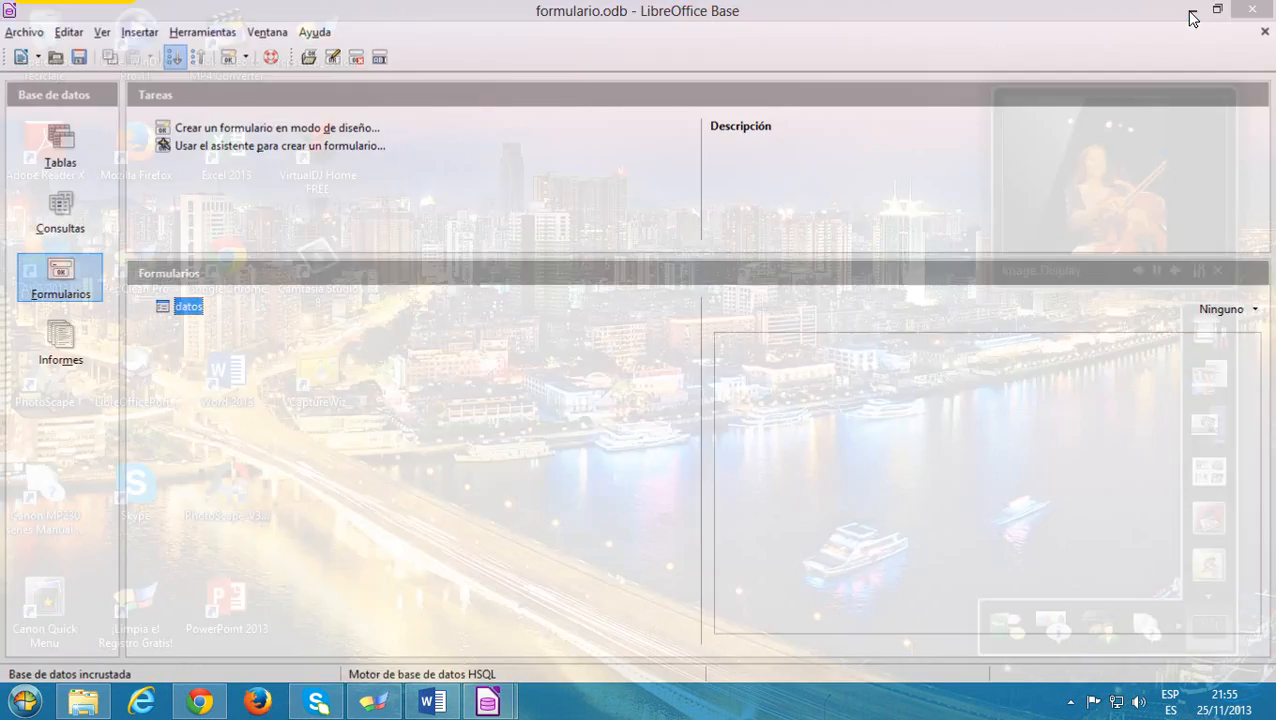